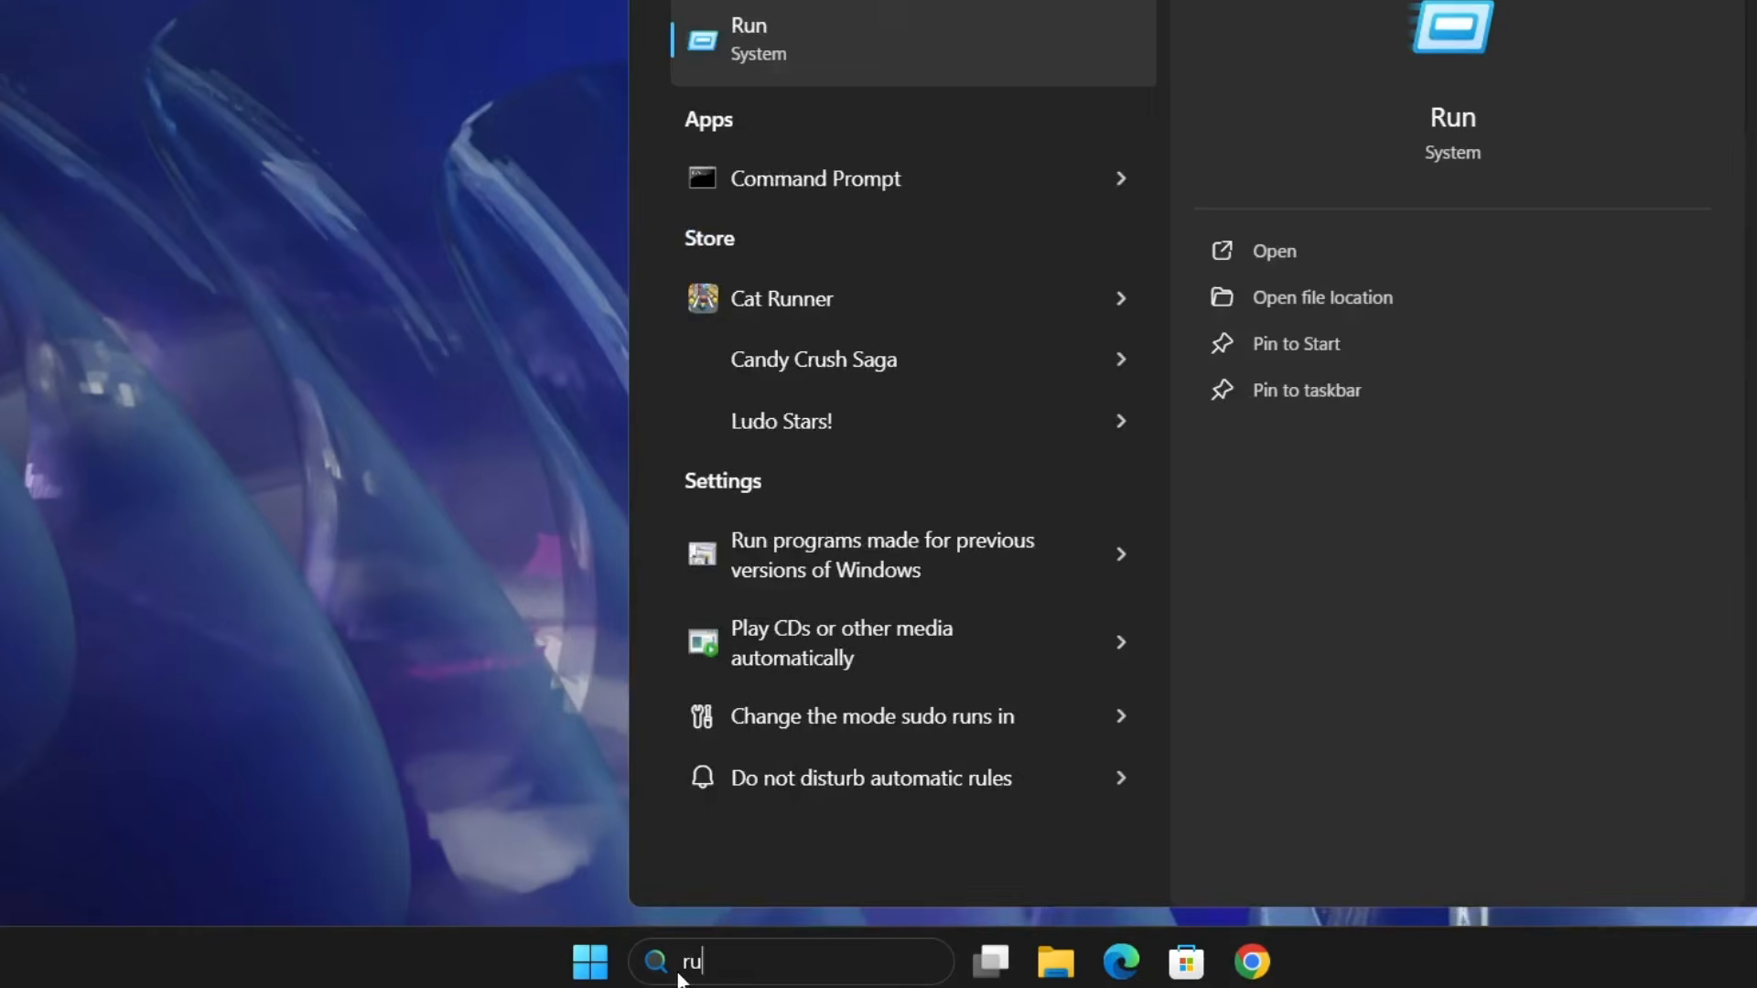
- Open System Configuration by running msconfig from the Run dialog
key("Return")
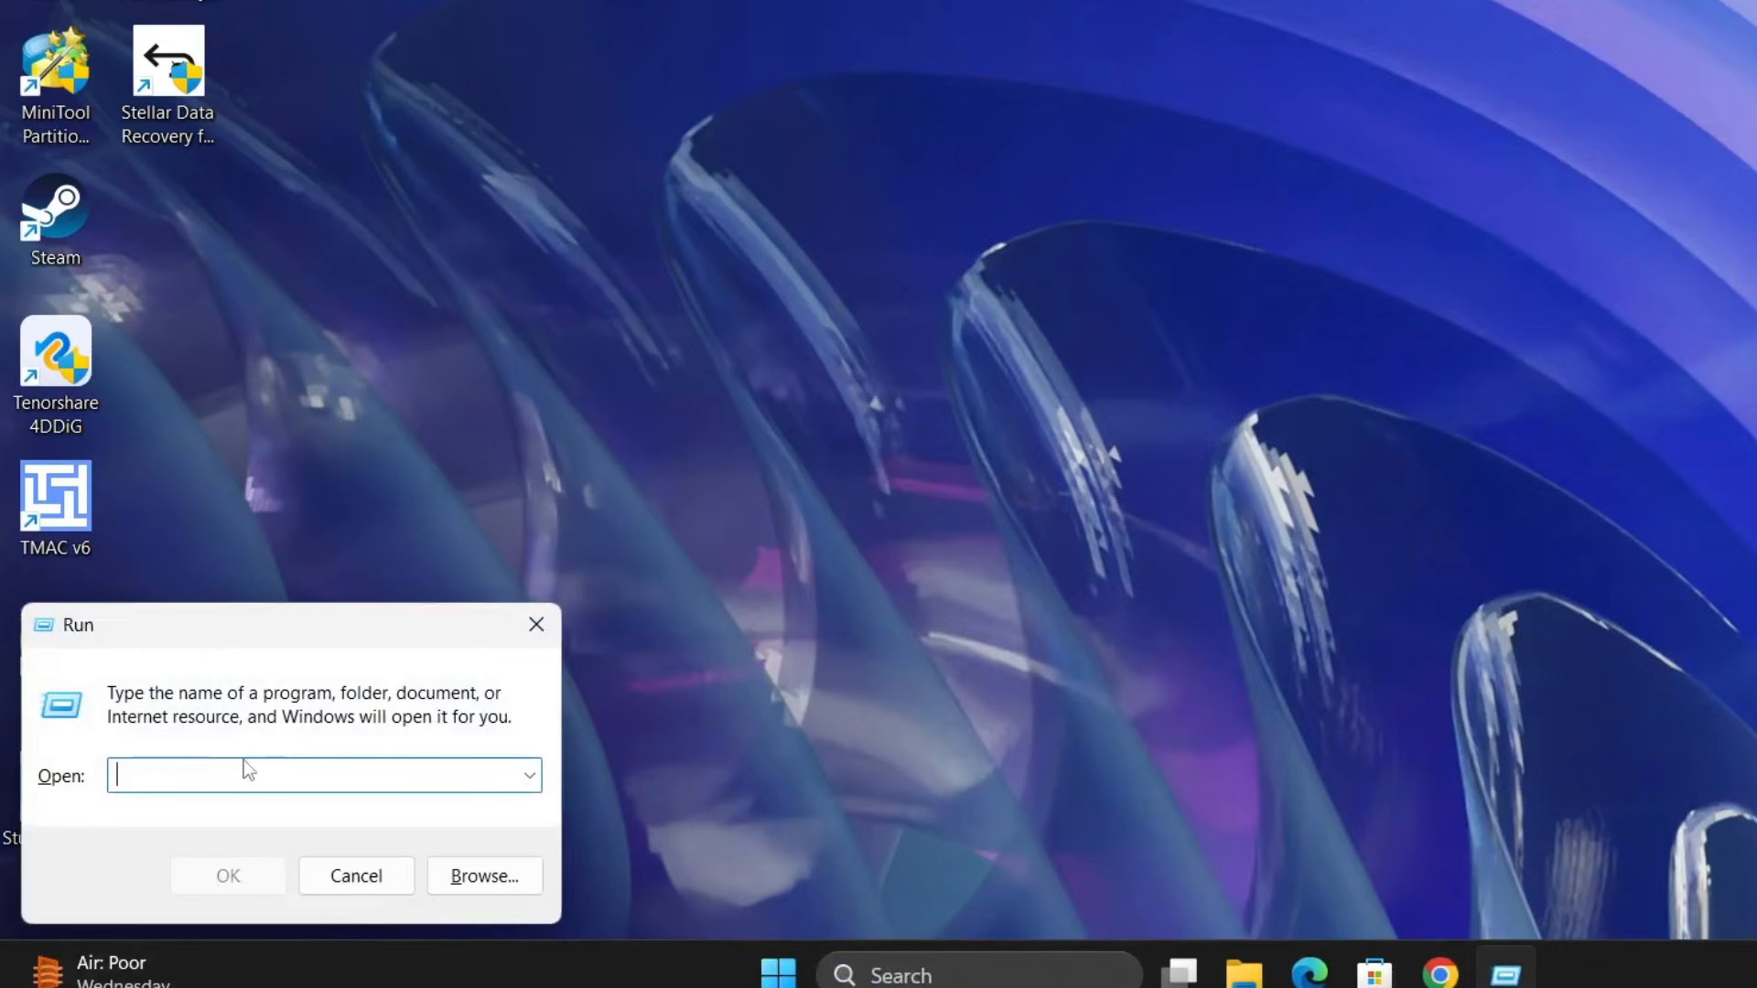
type("msconfig")
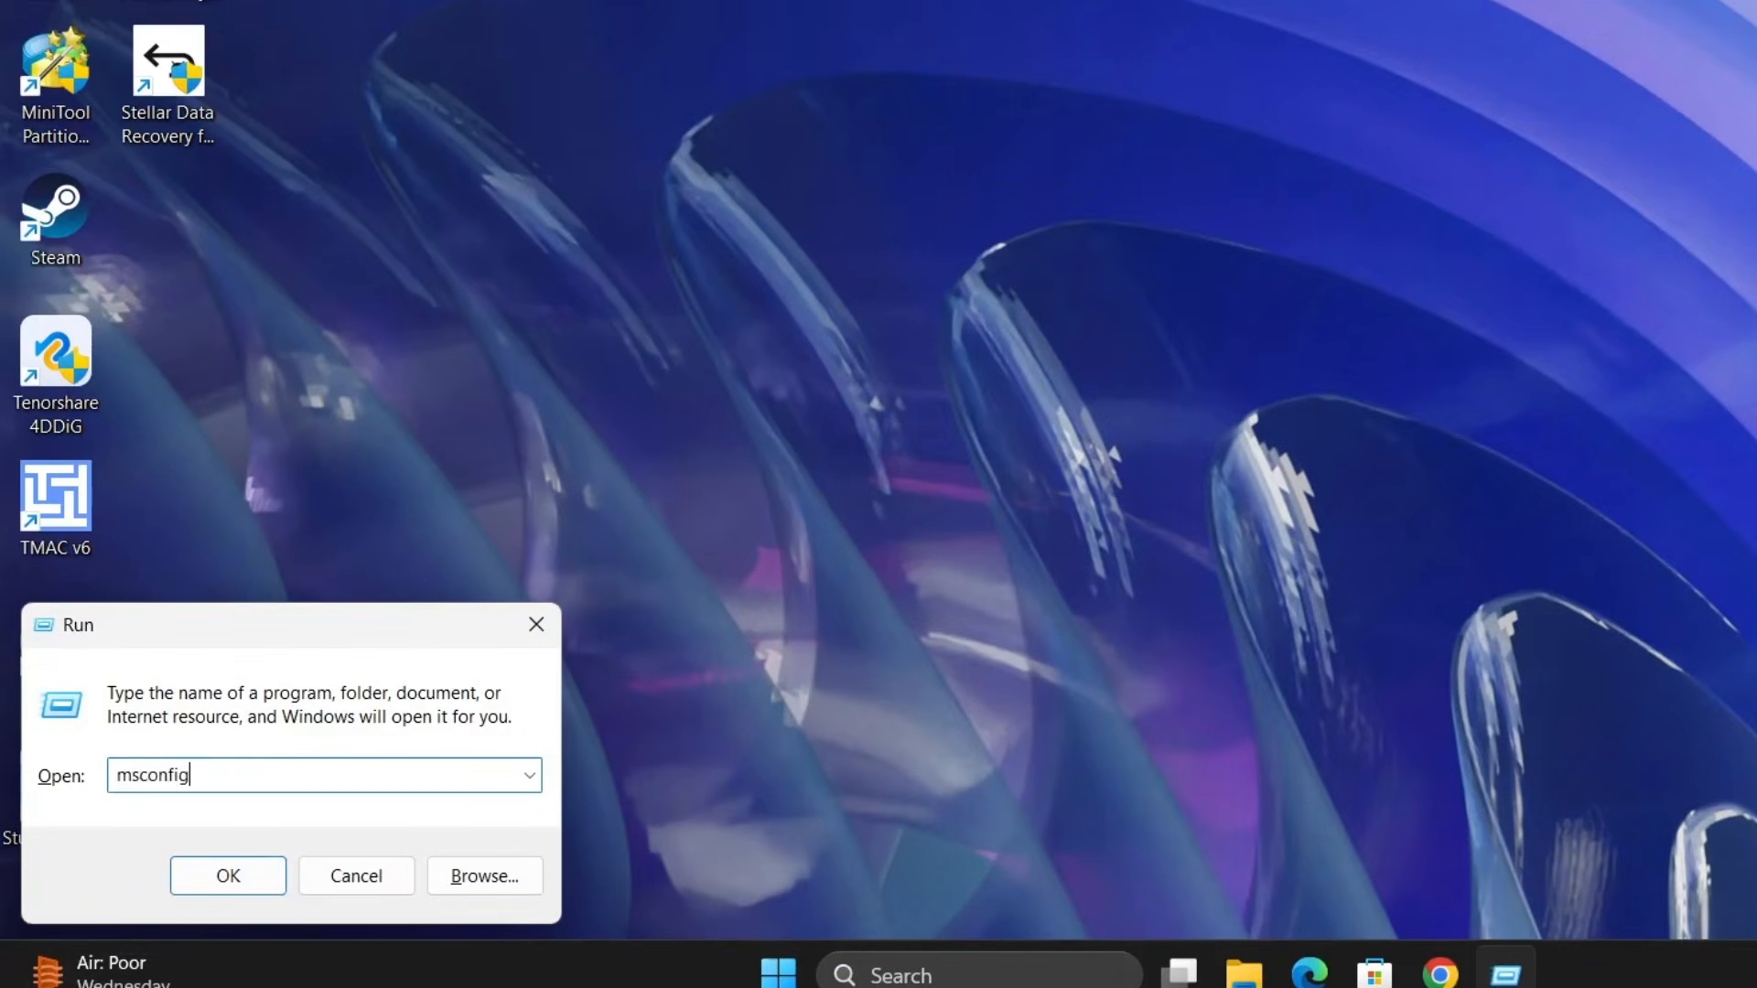
key("Return")
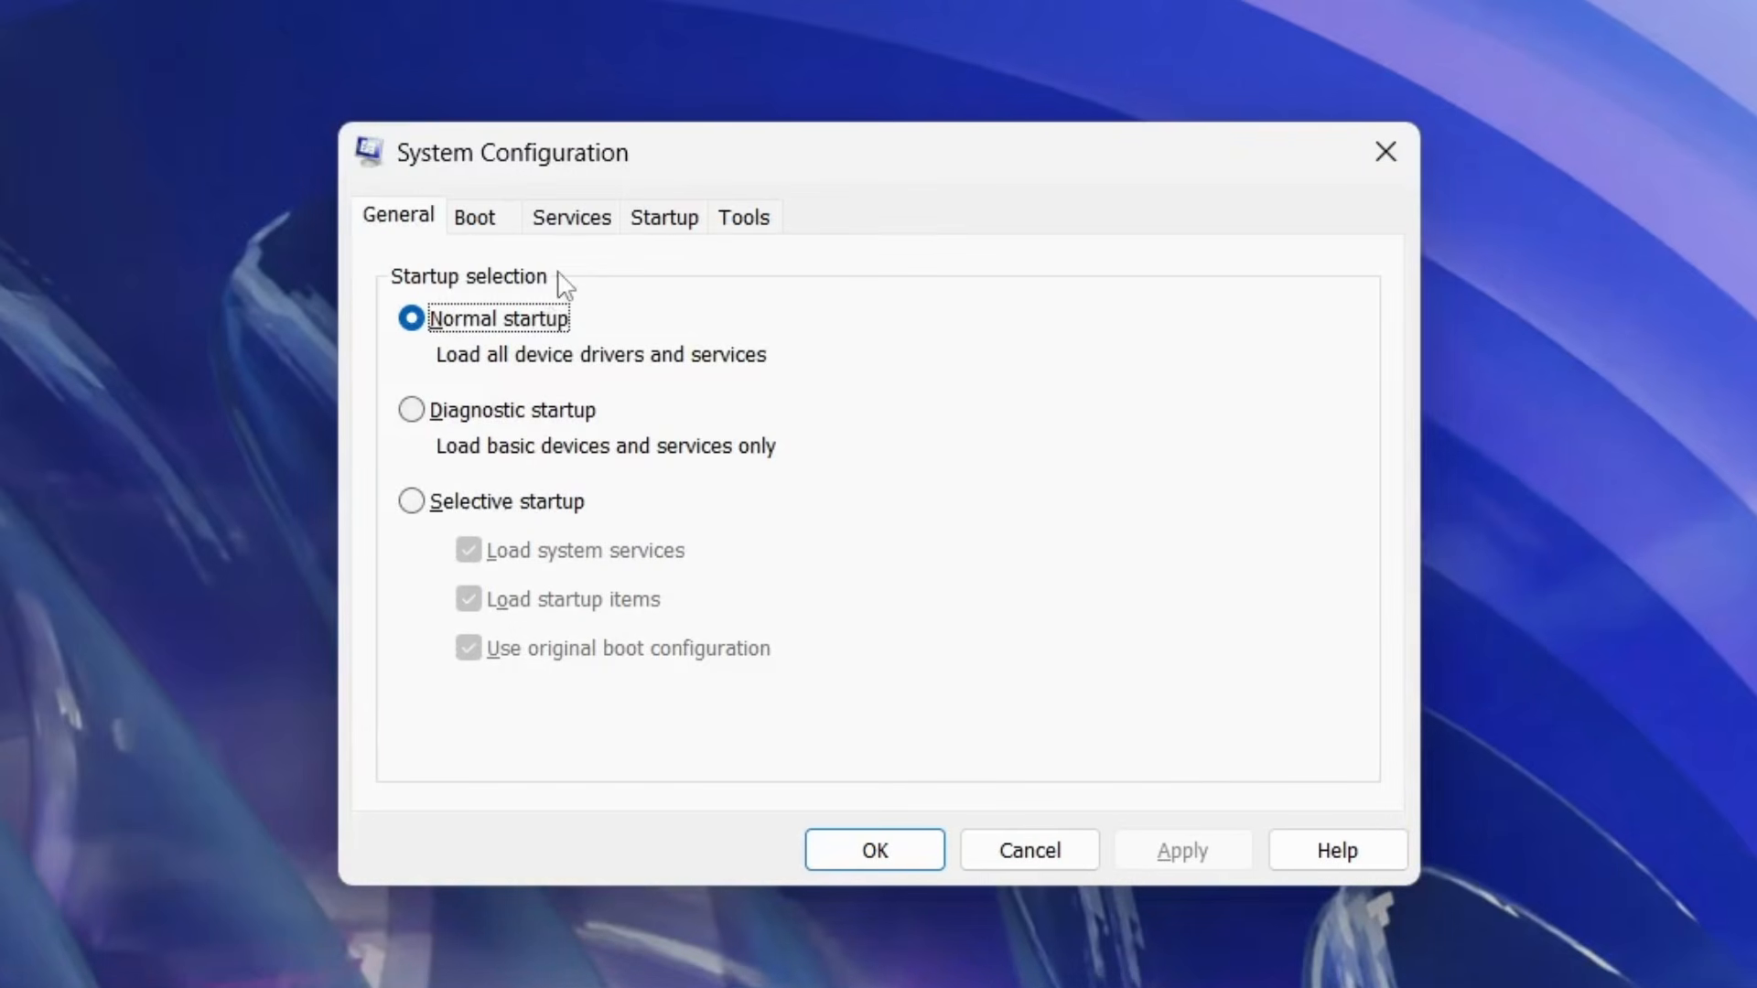
- Hide all Microsoft services, disable all remaining services, apply the change, and exit without restarting
left_click(574, 224)
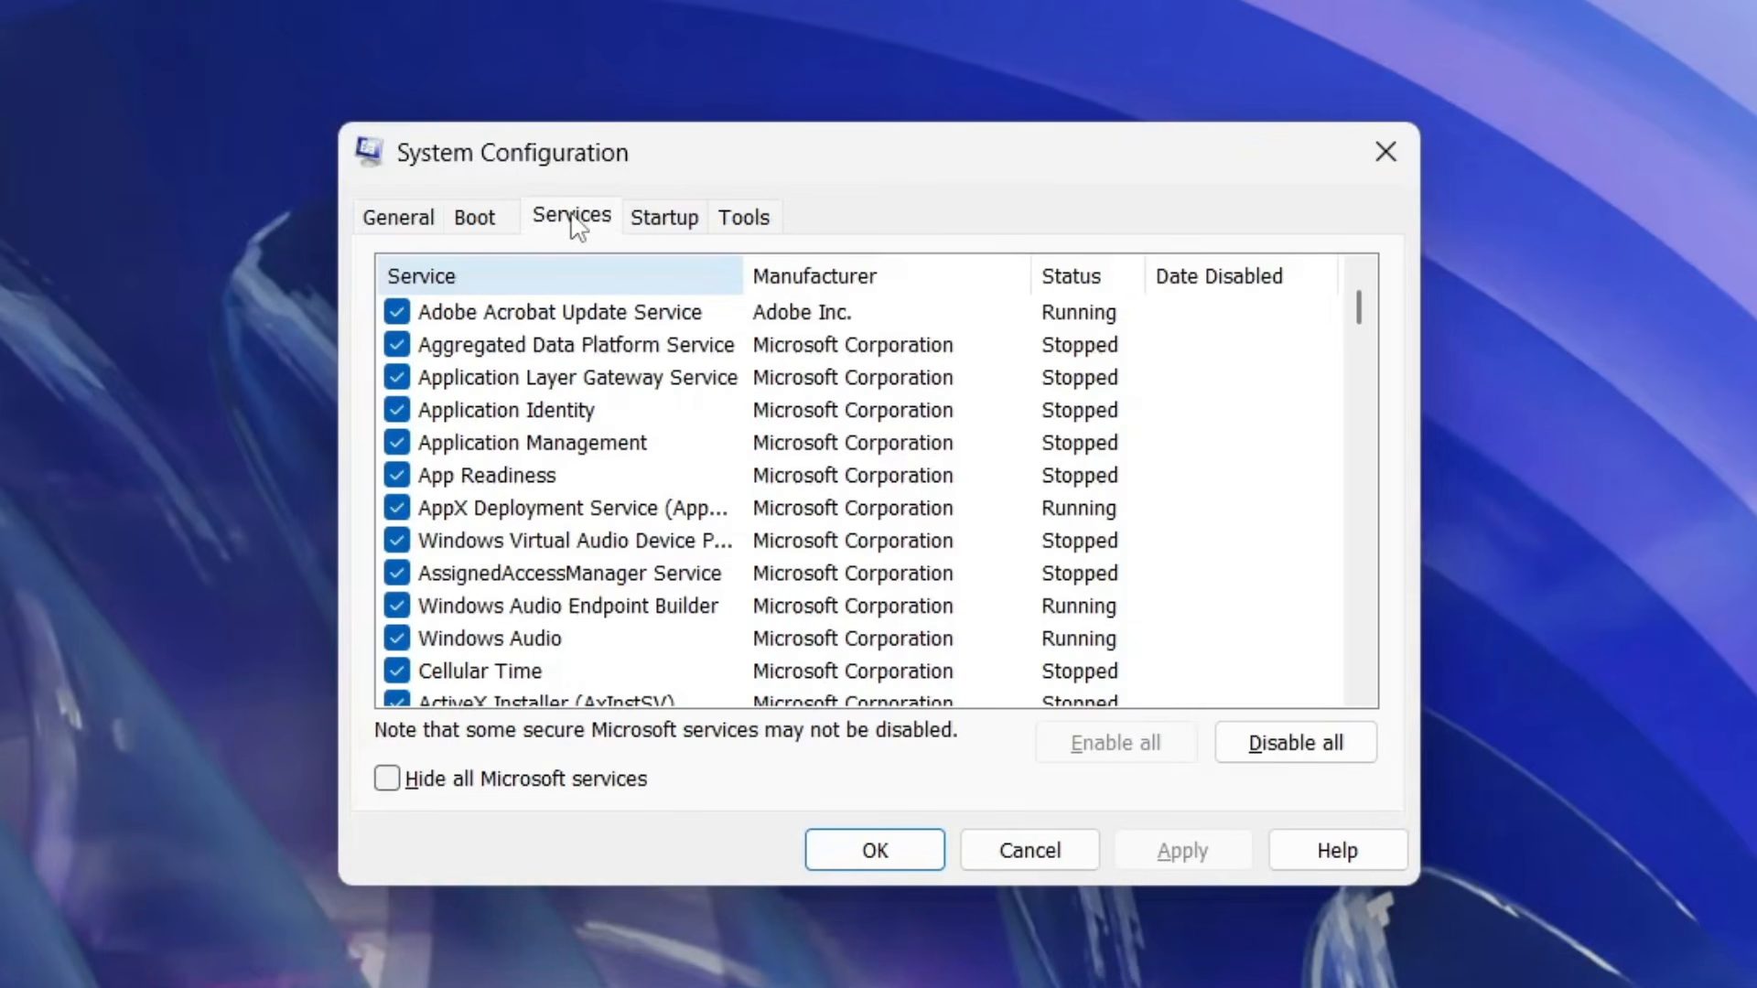
left_click(388, 780)
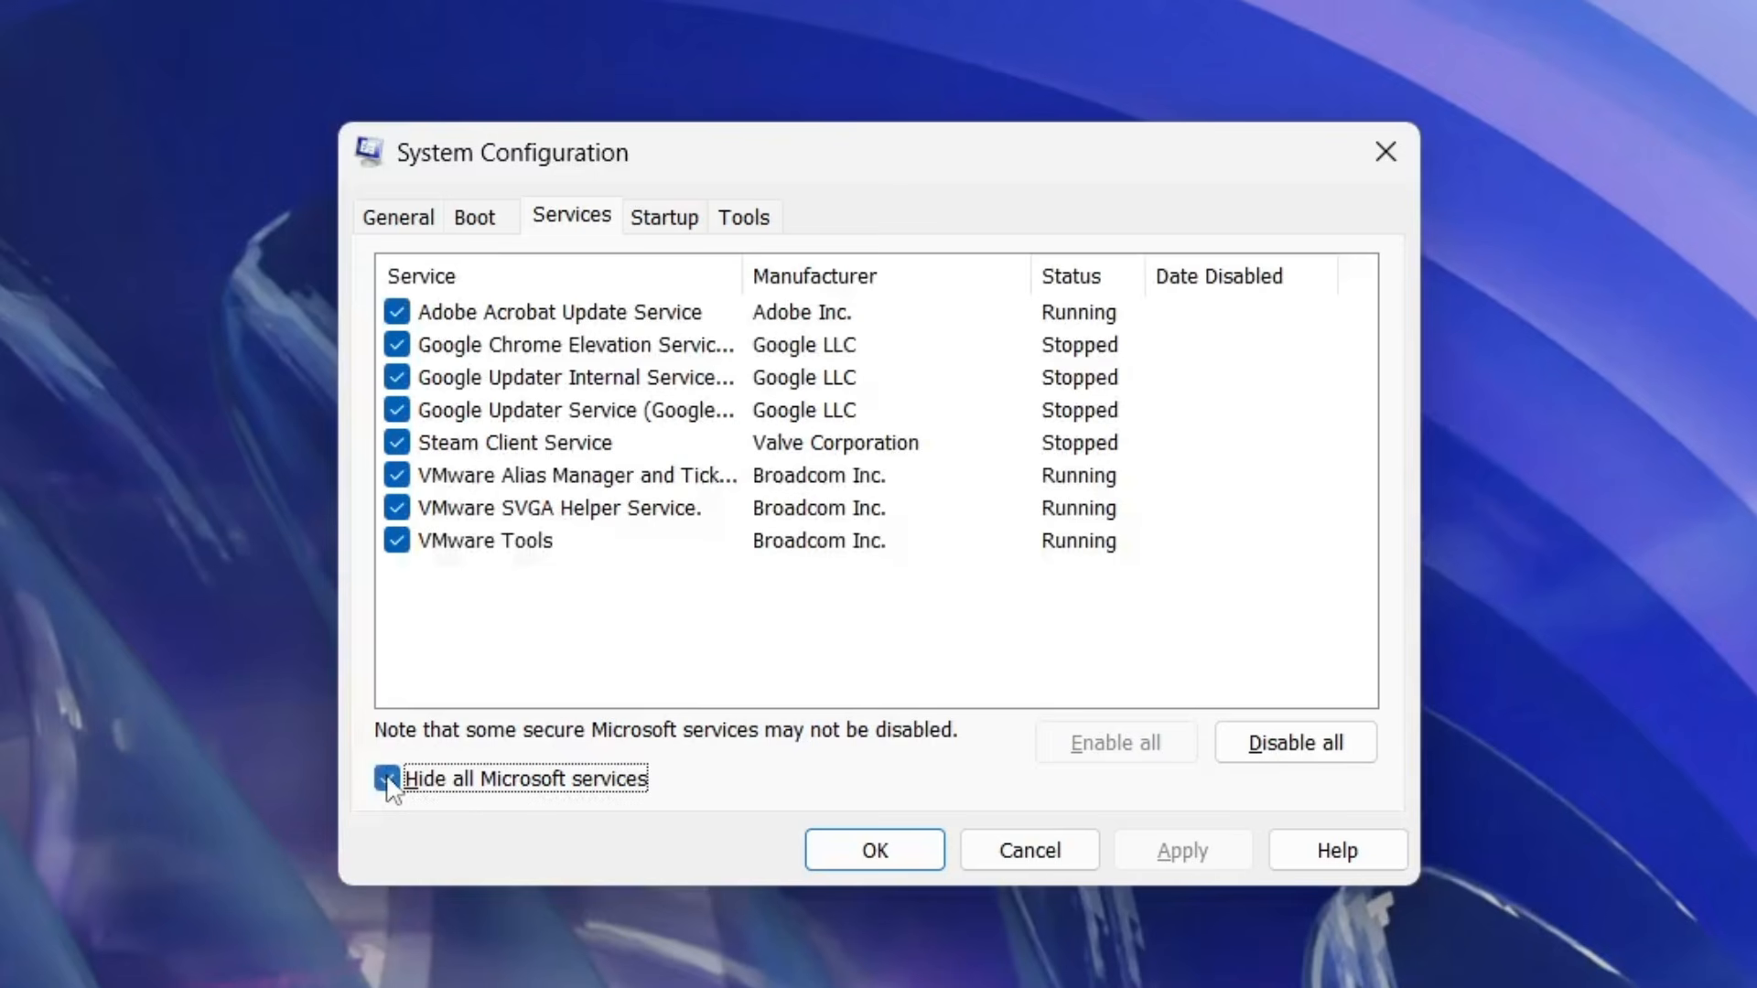
left_click(1279, 762)
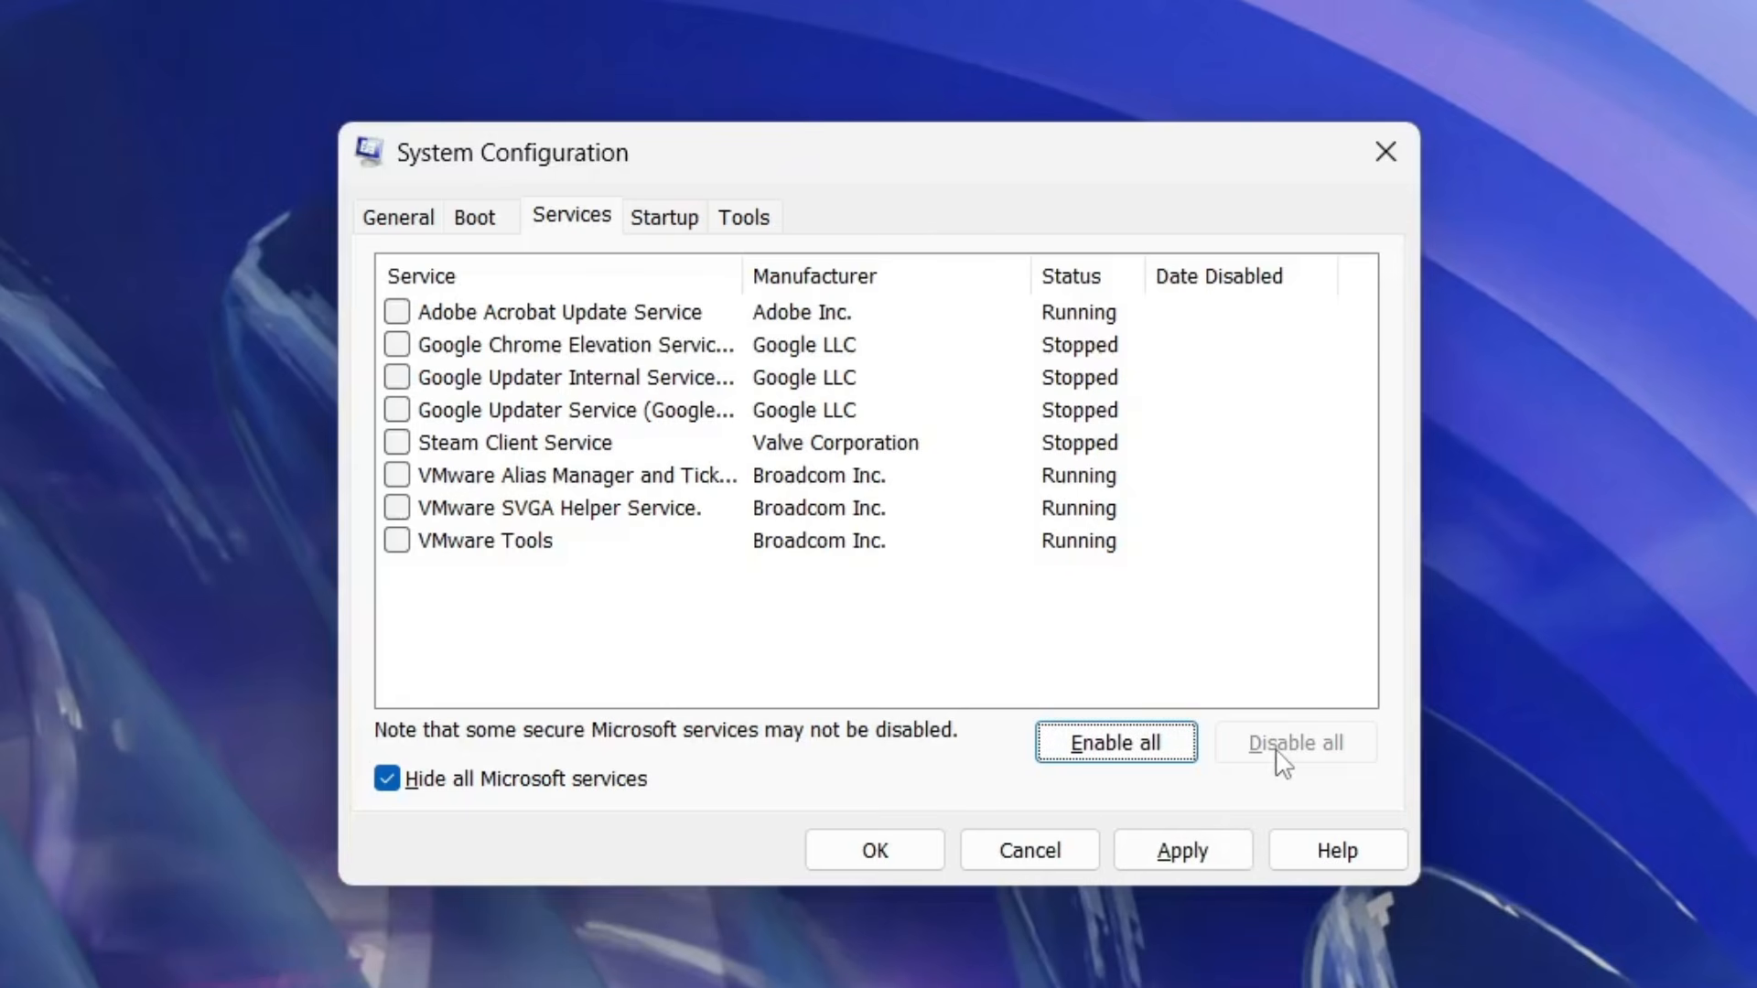
left_click(1207, 851)
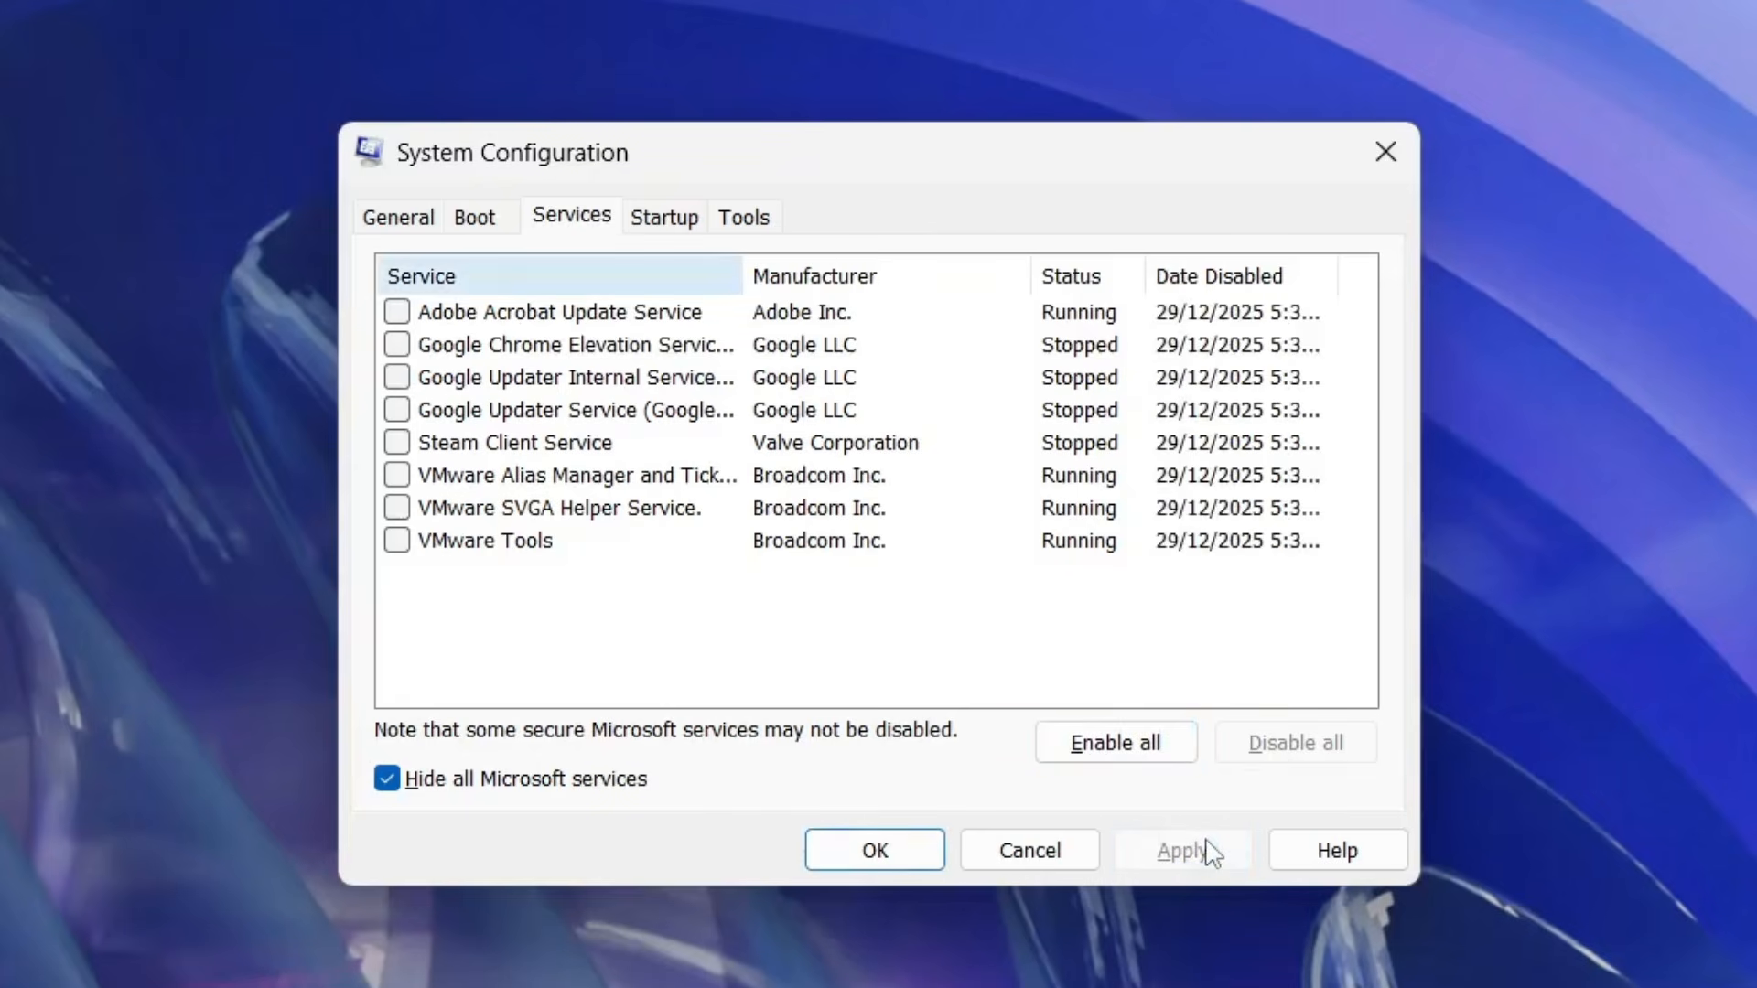
left_click(872, 849)
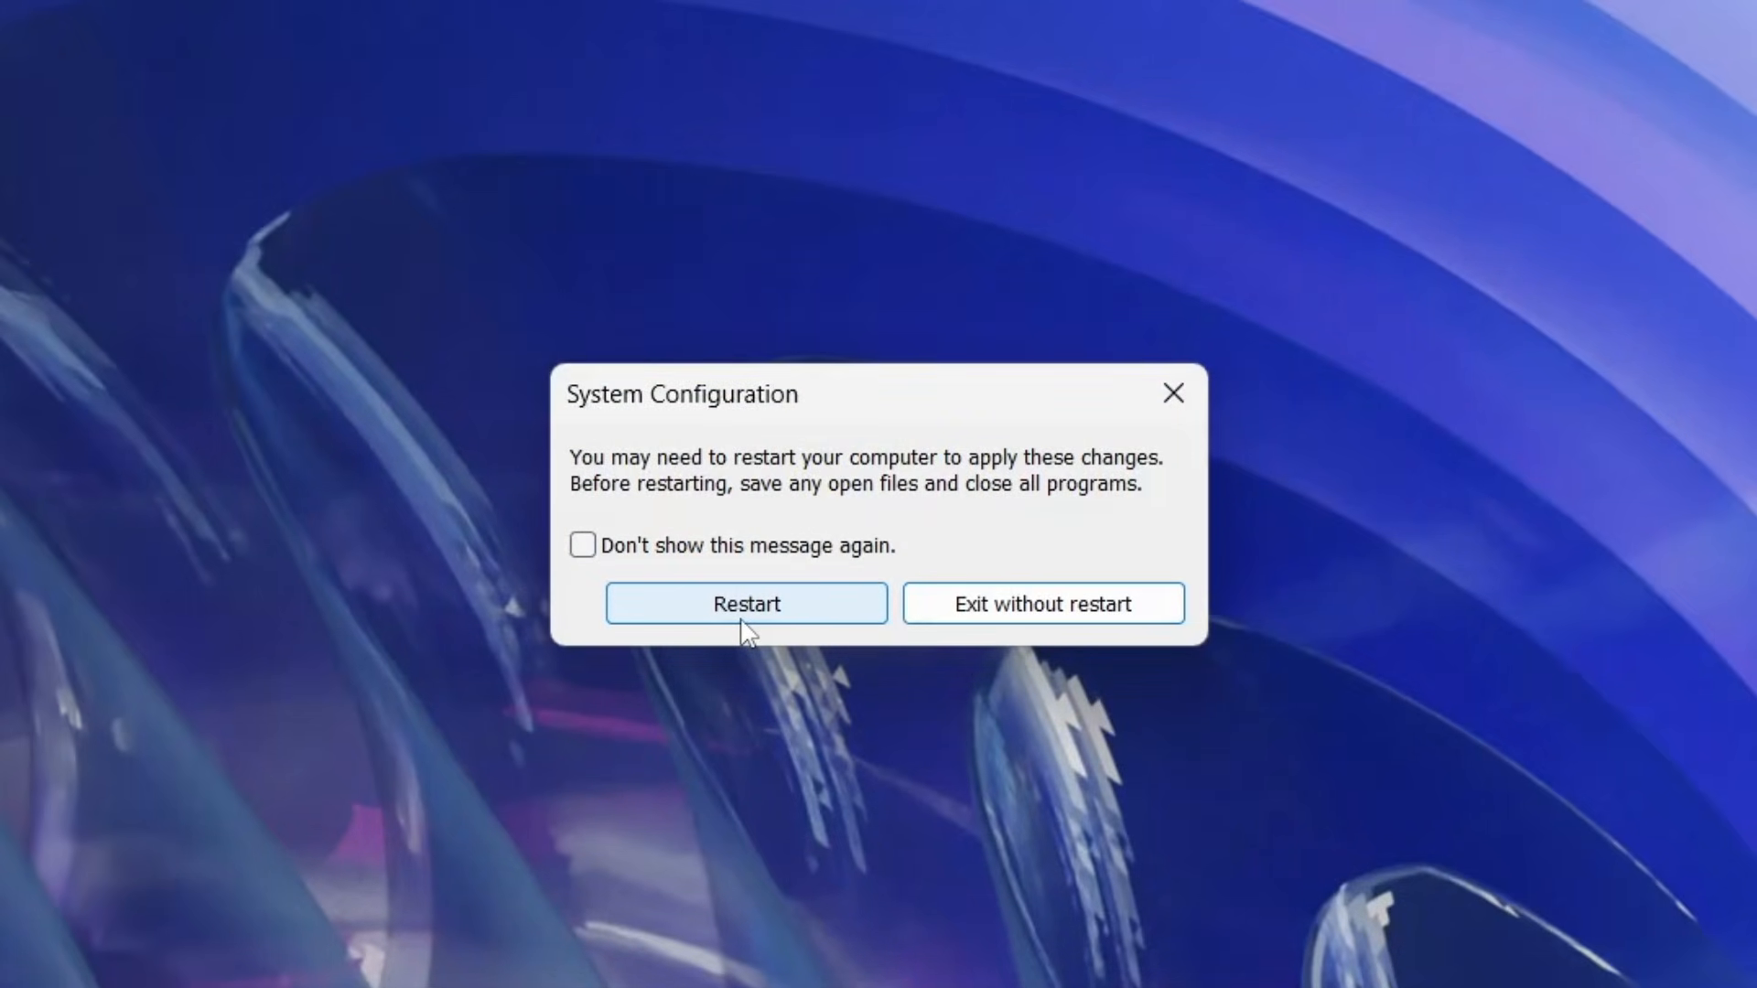
left_click(1048, 609)
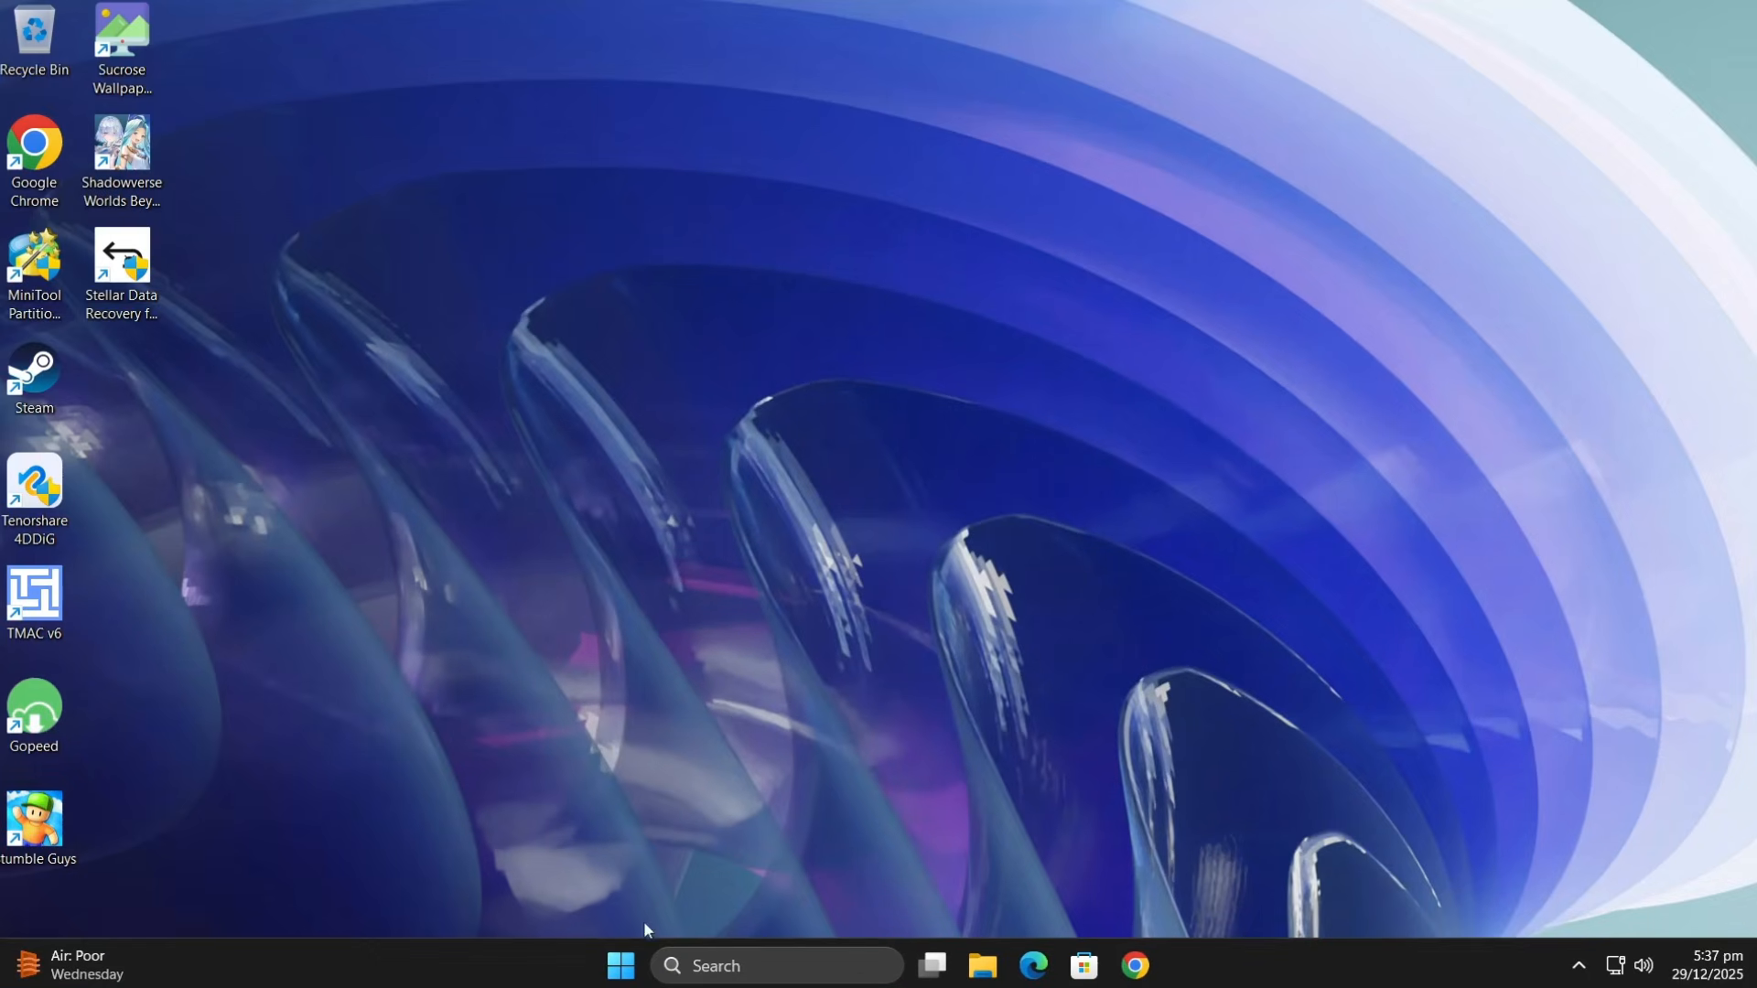
- Open Windows Update in the Settings app and check for updates
left_click(622, 975)
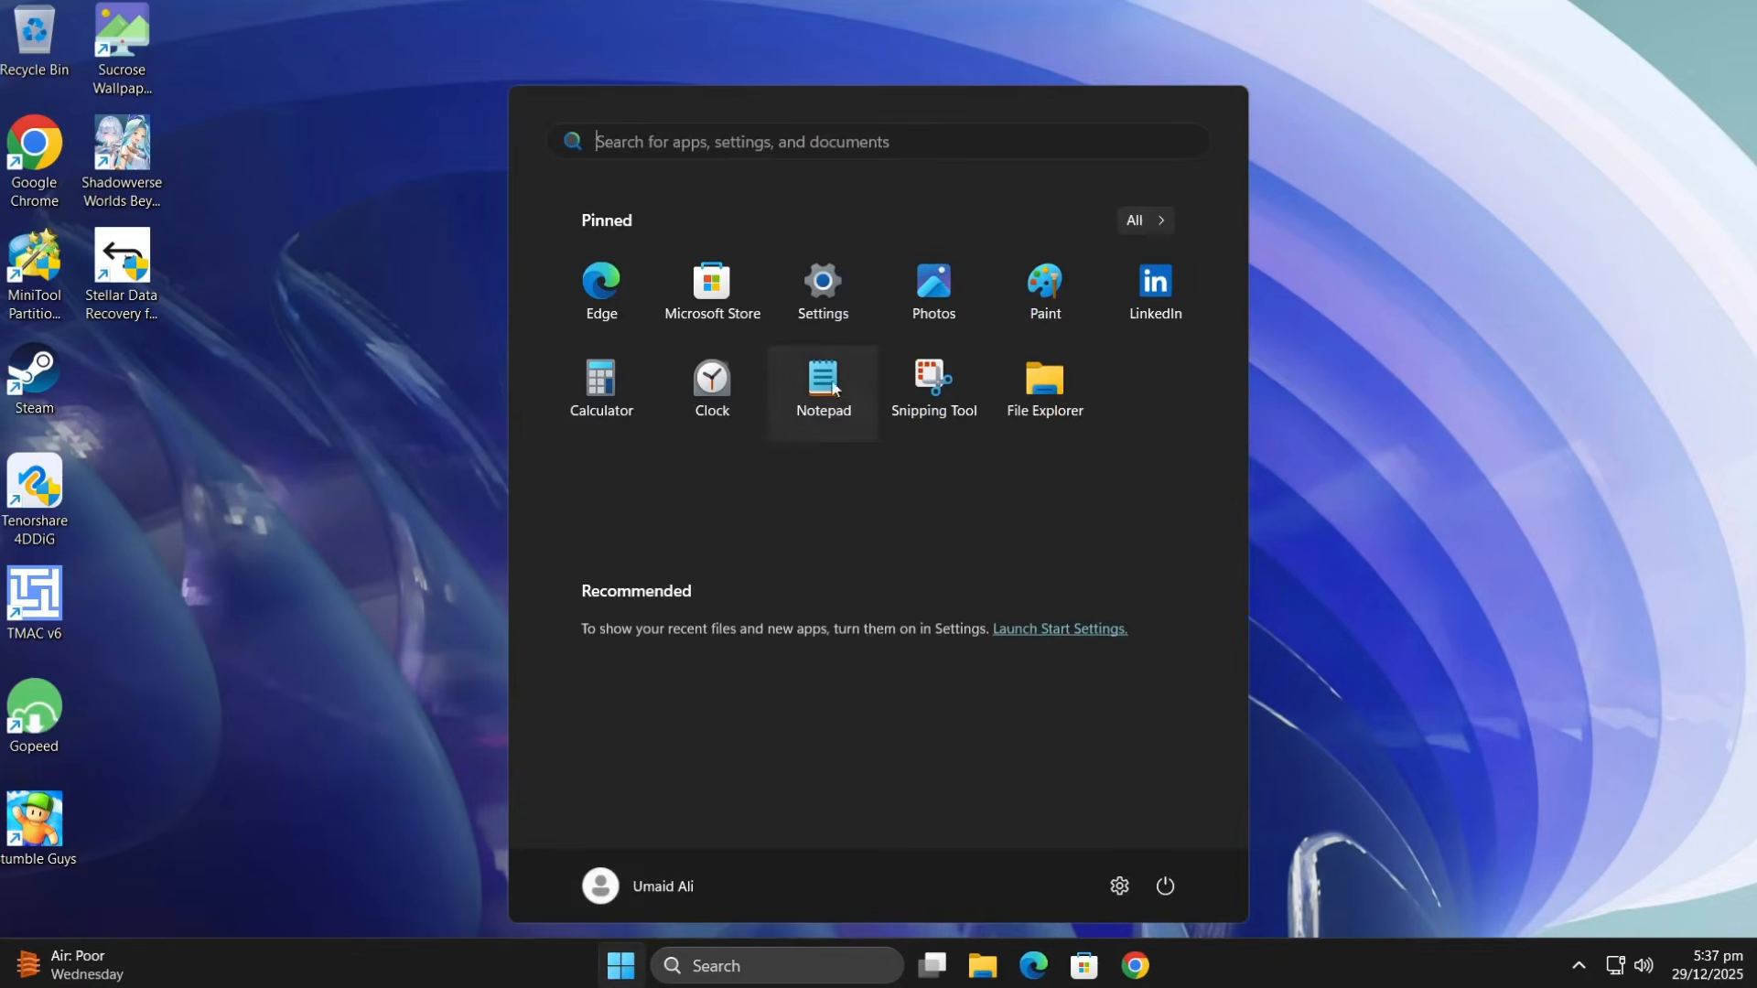
left_click(836, 307)
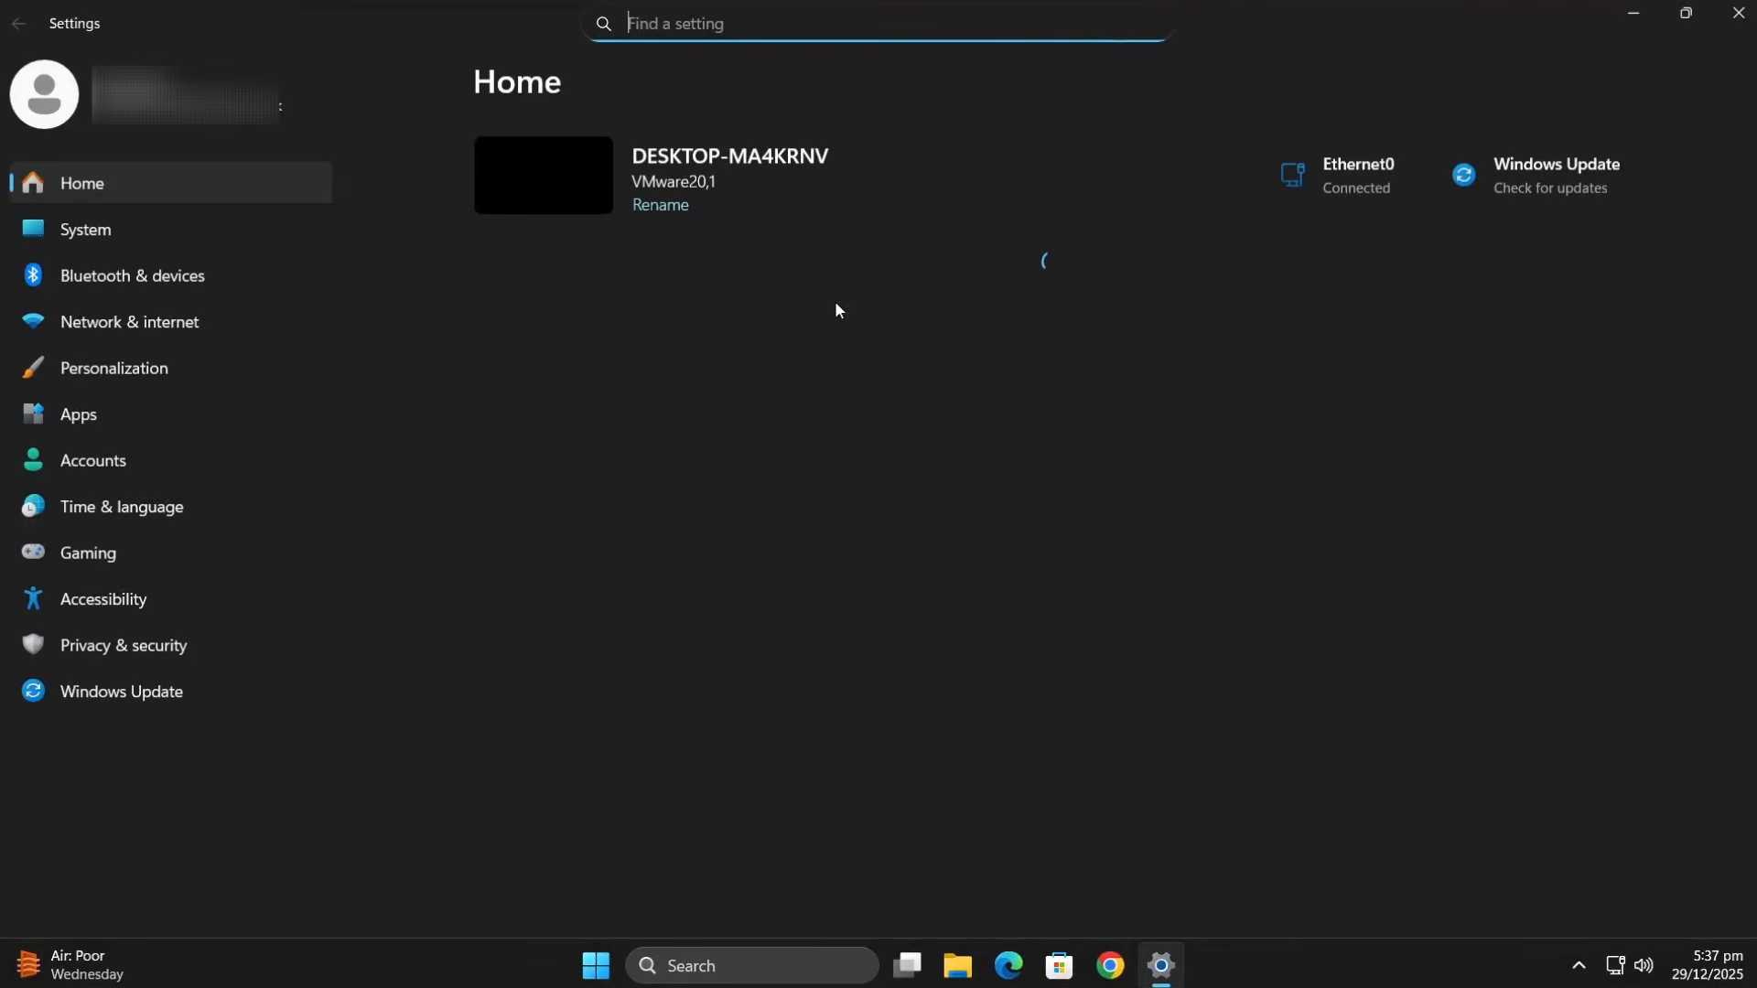
left_click(113, 706)
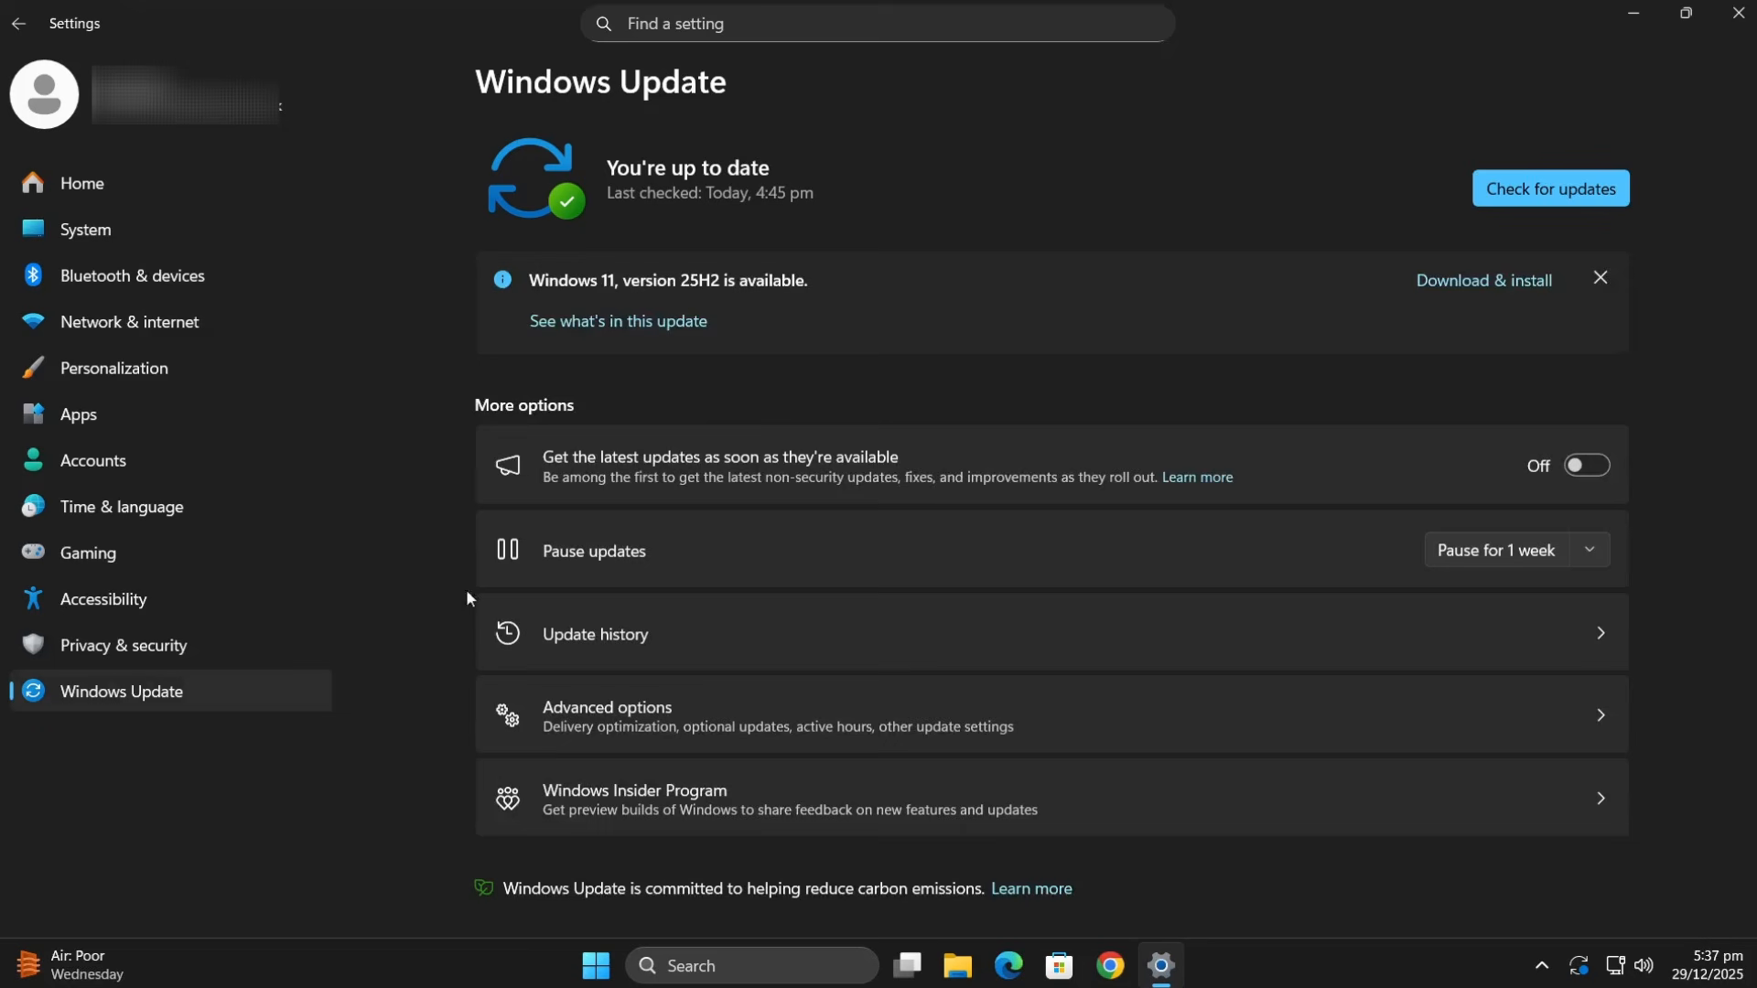
left_click(1573, 188)
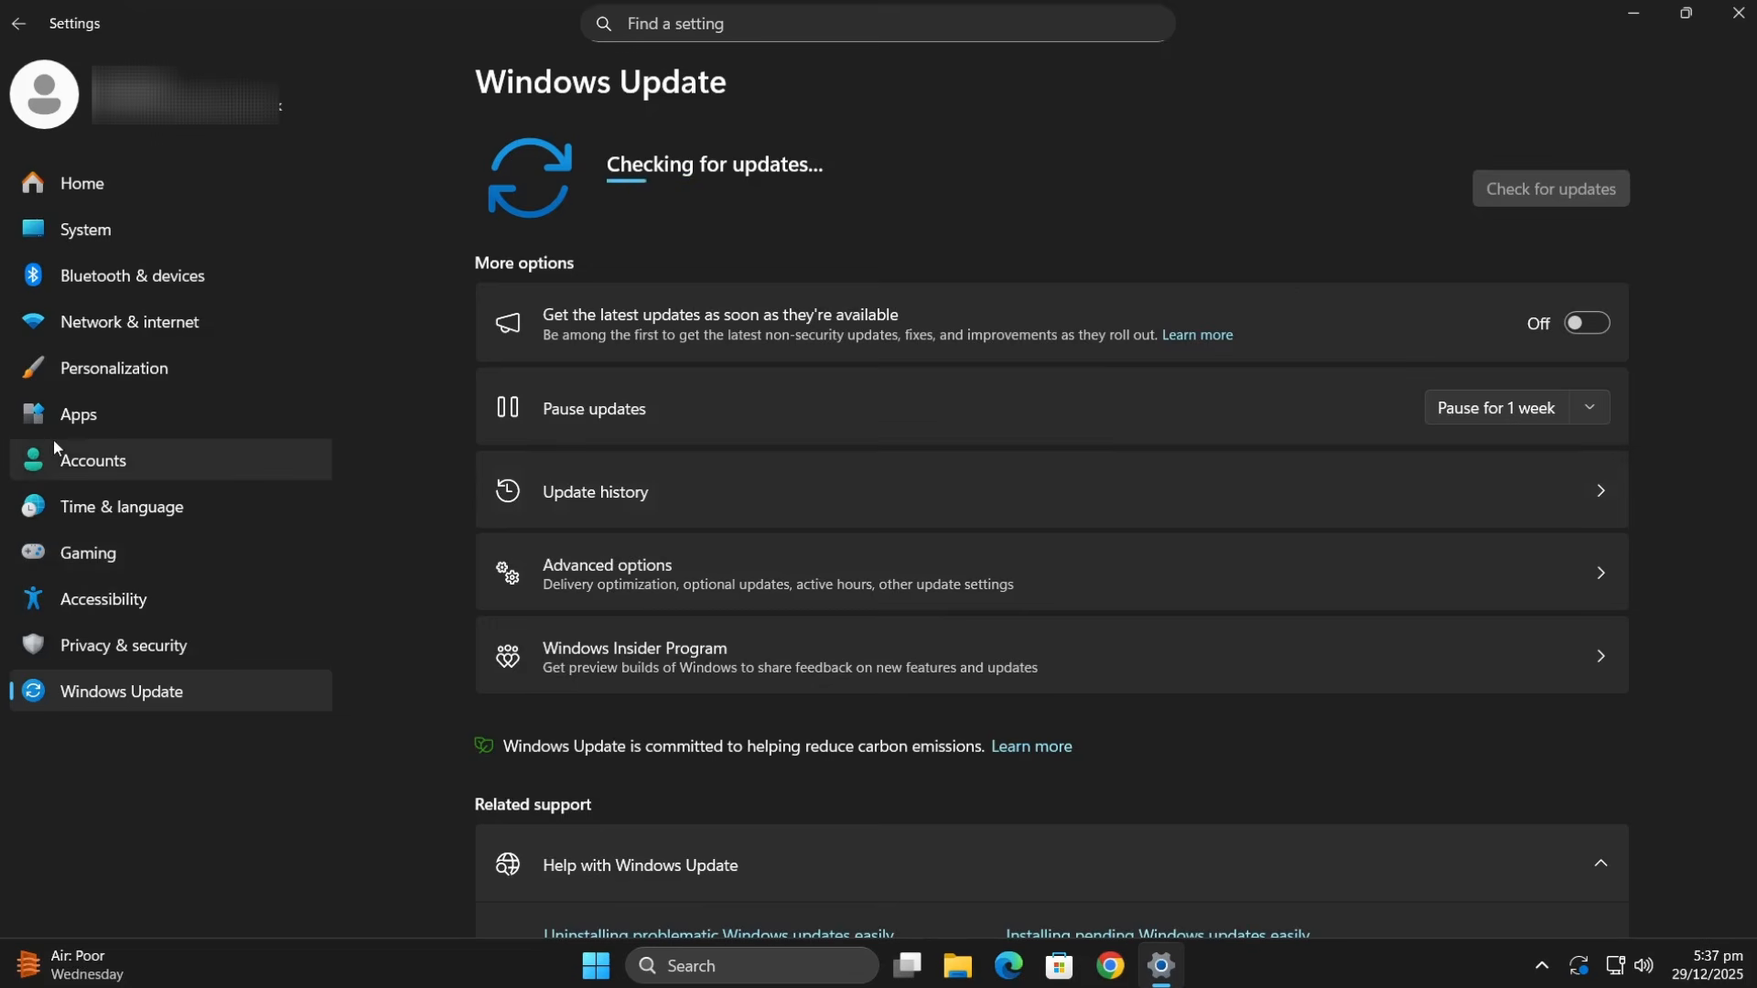
- Uninstall Fixyfier from the installed apps and close Settings
left_click(80, 428)
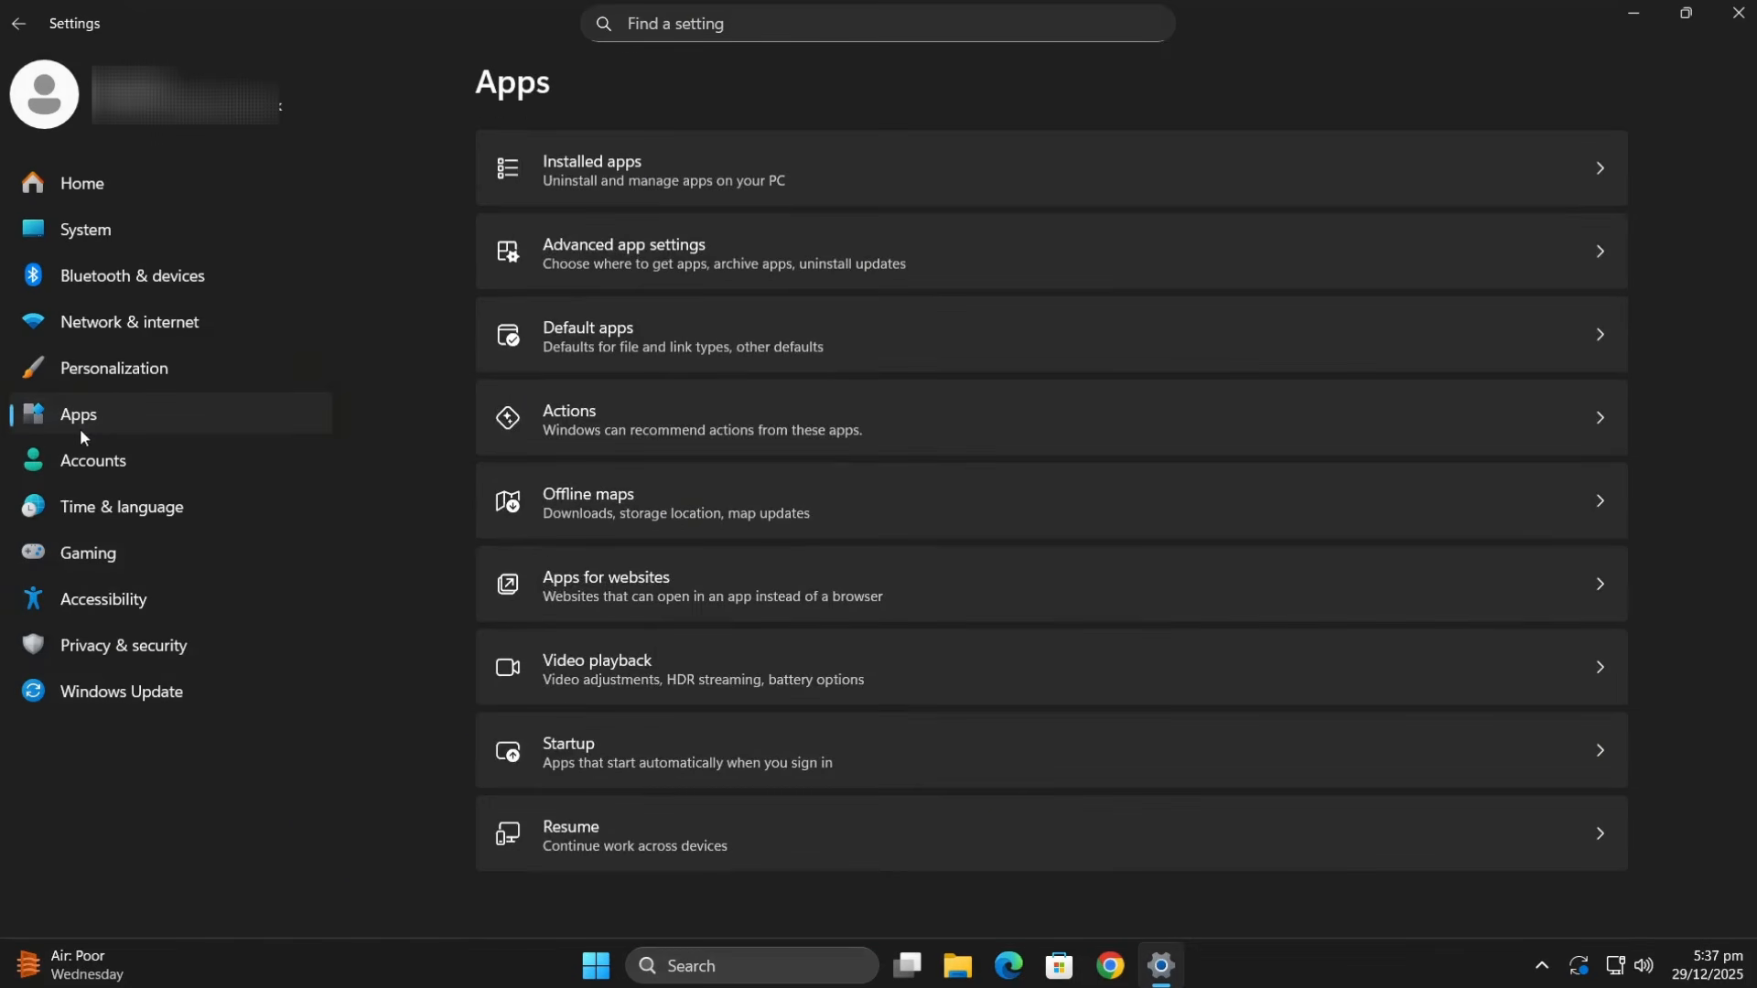
left_click(633, 183)
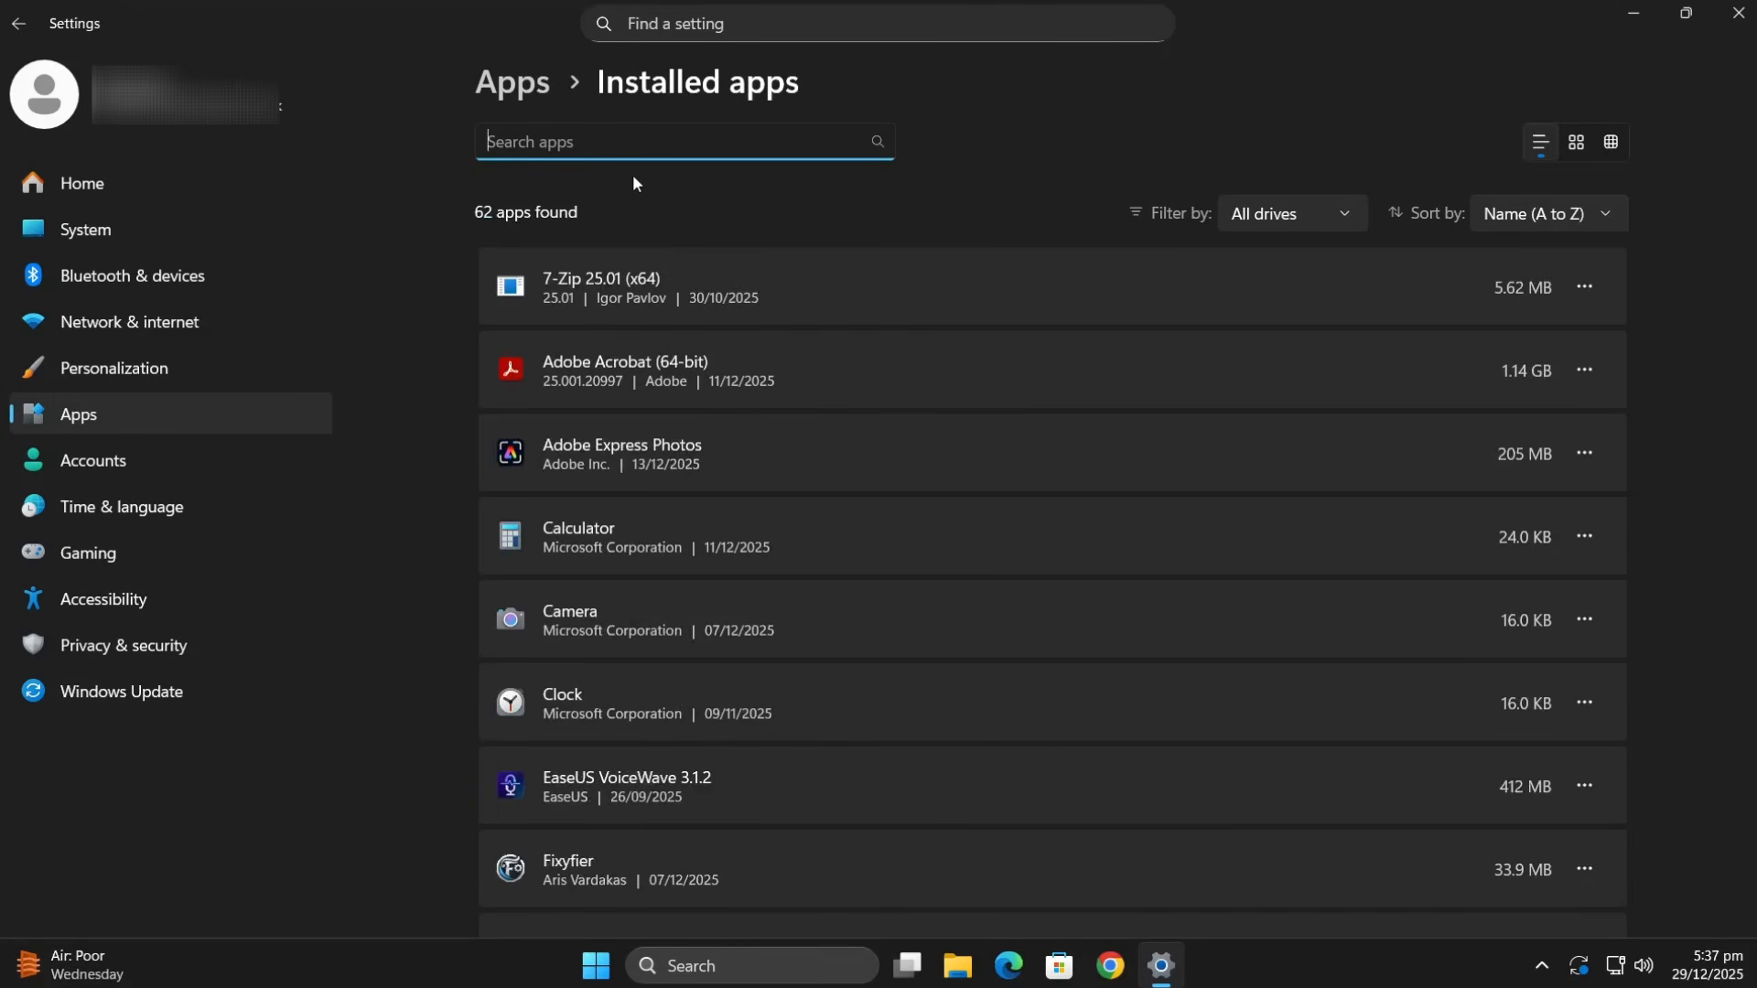
scroll(635, 258, "down", 4)
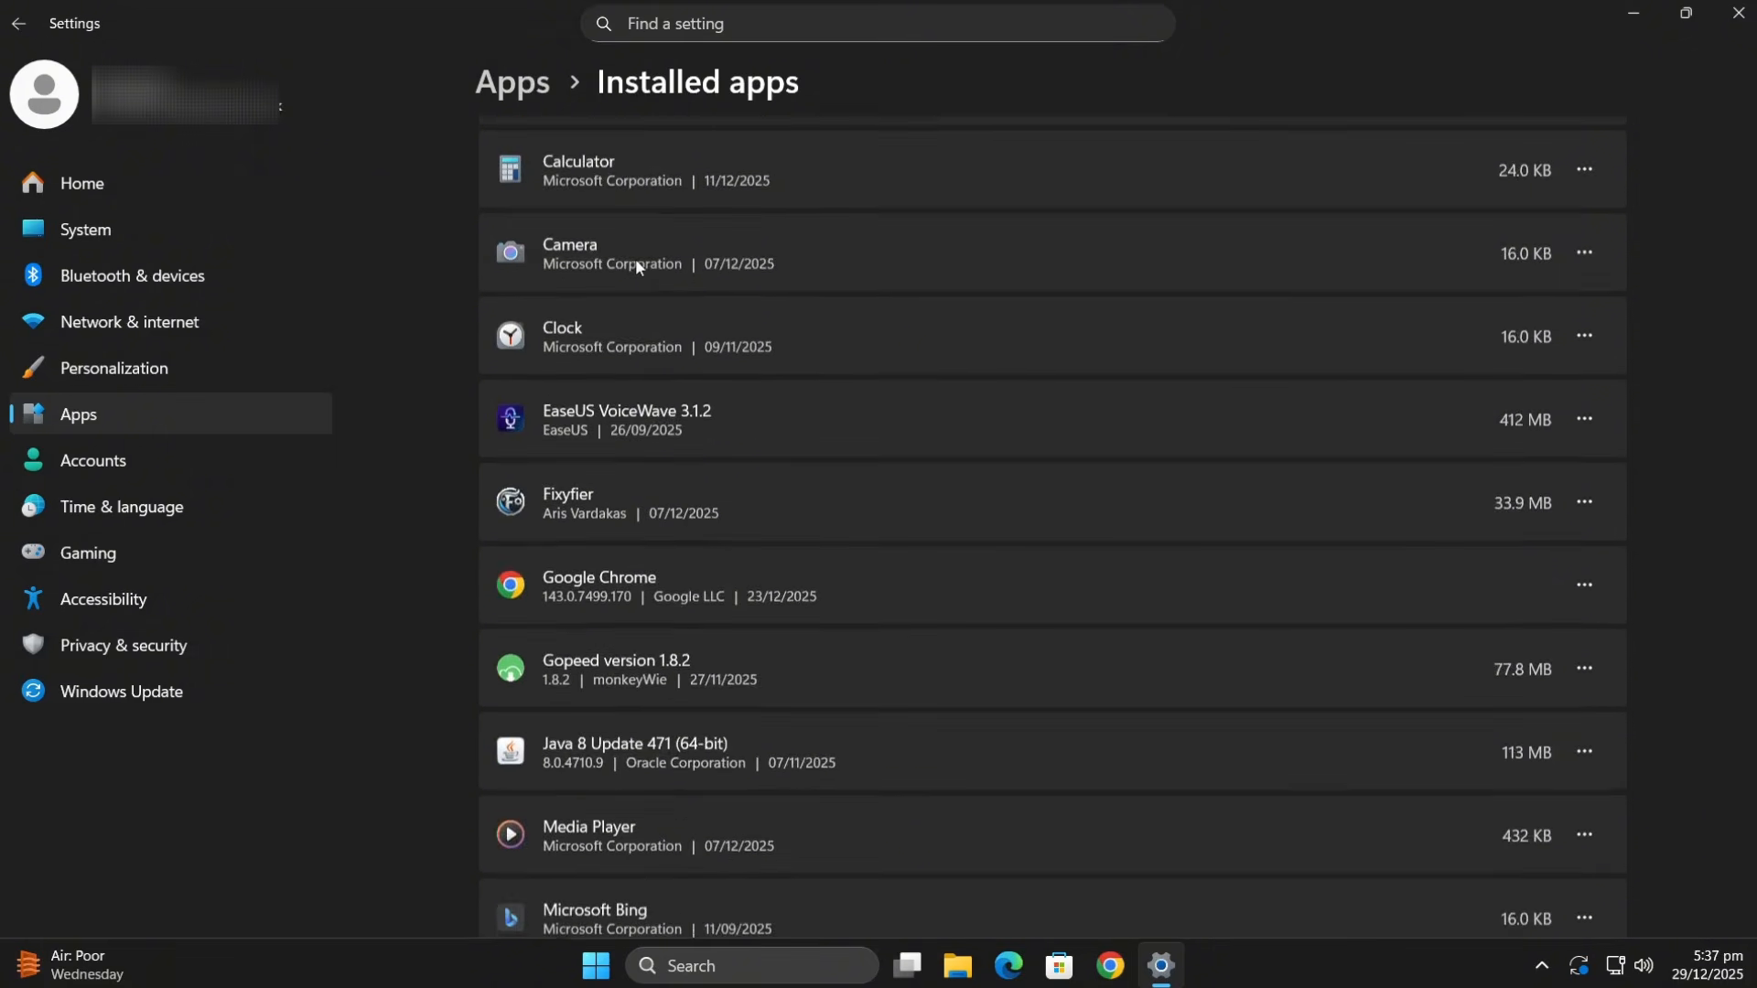
scroll(637, 262, "down", 1)
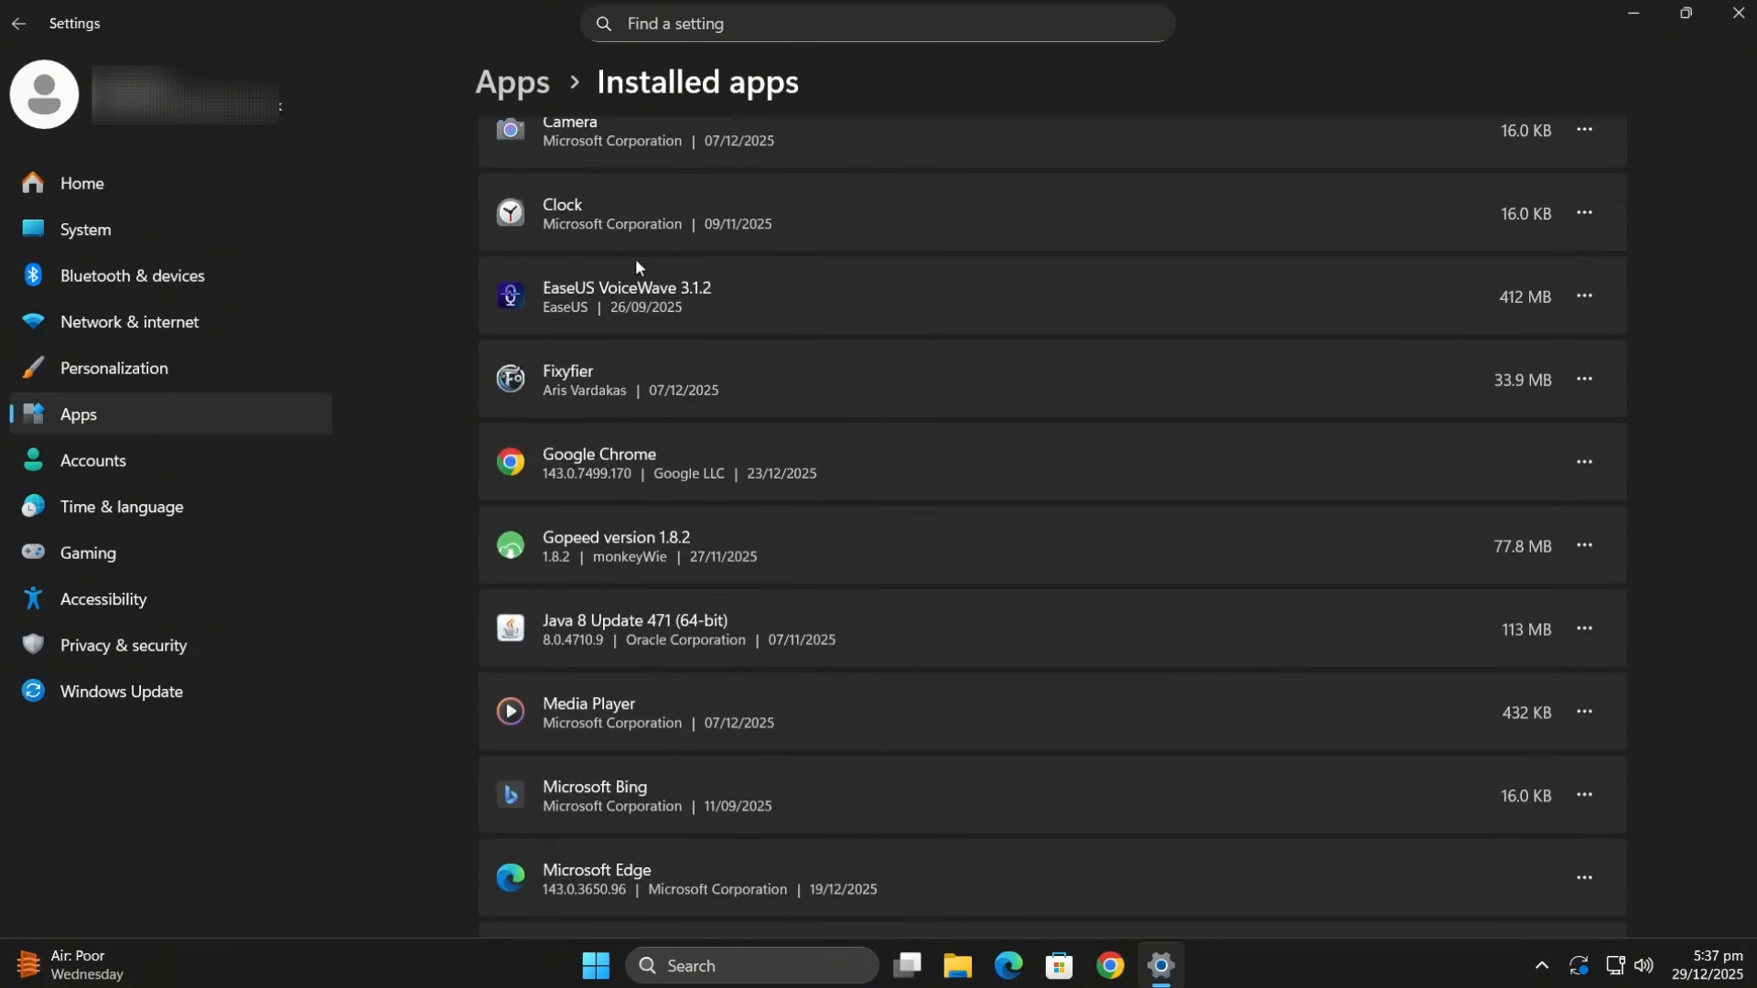
left_click(1606, 384)
left_click(1429, 494)
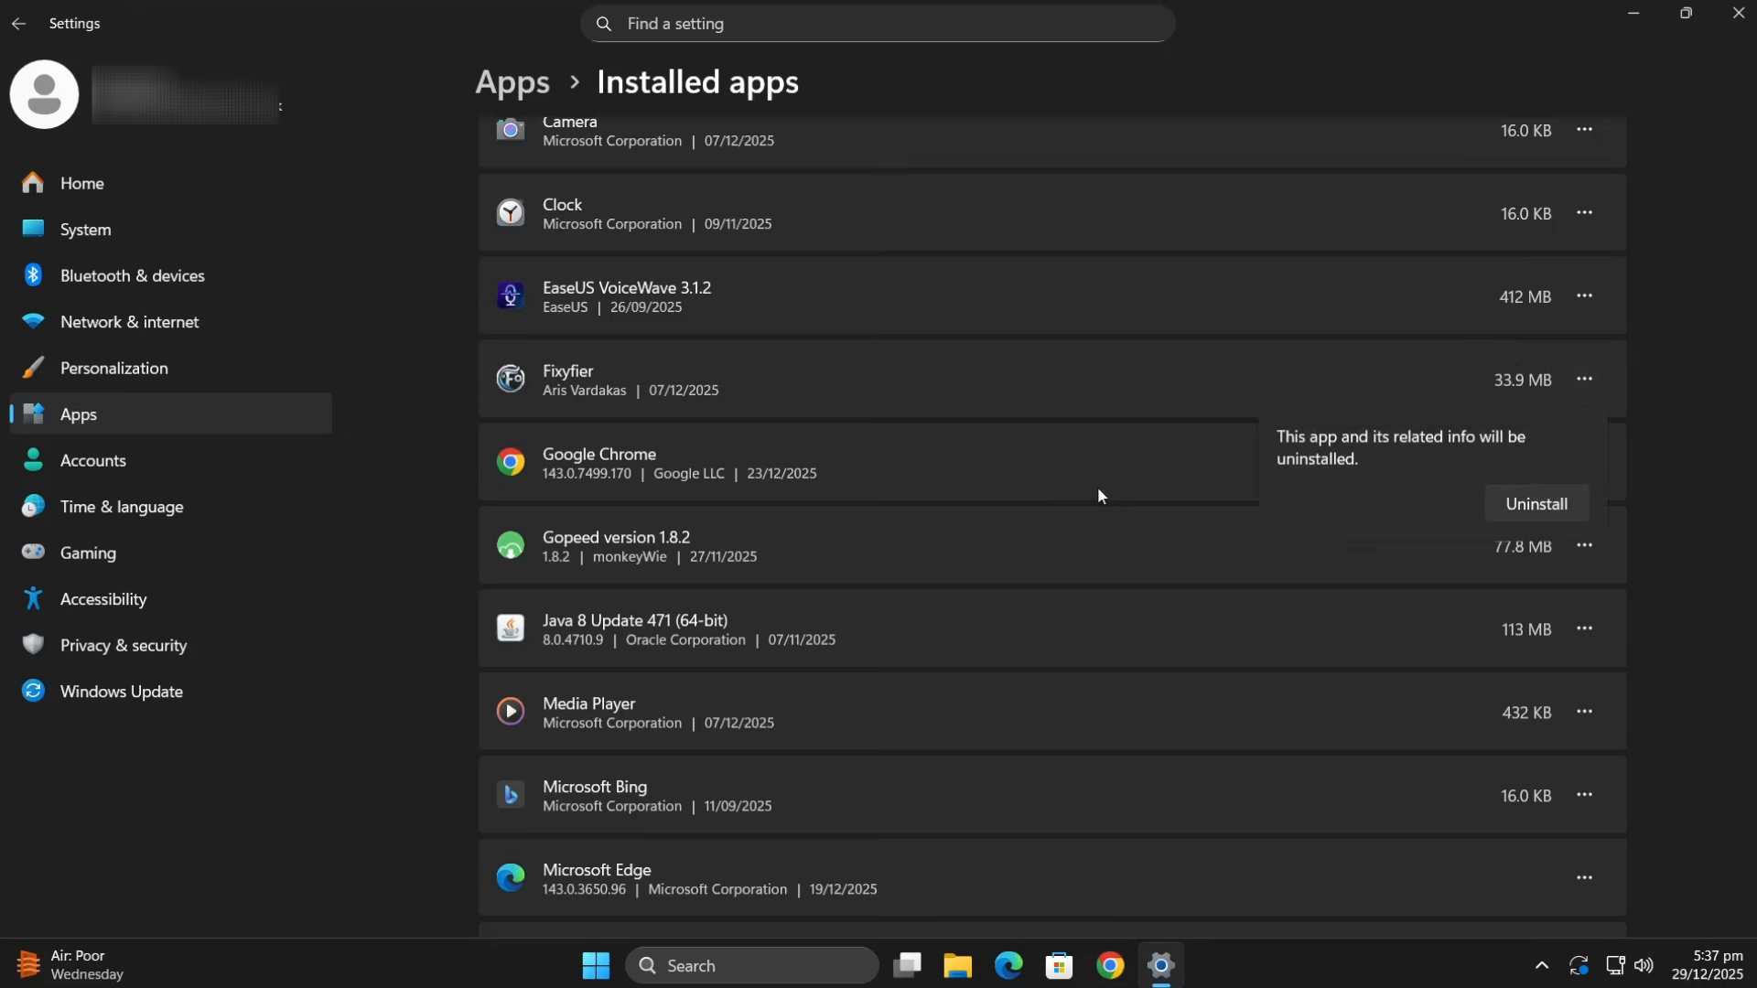
left_click(1534, 505)
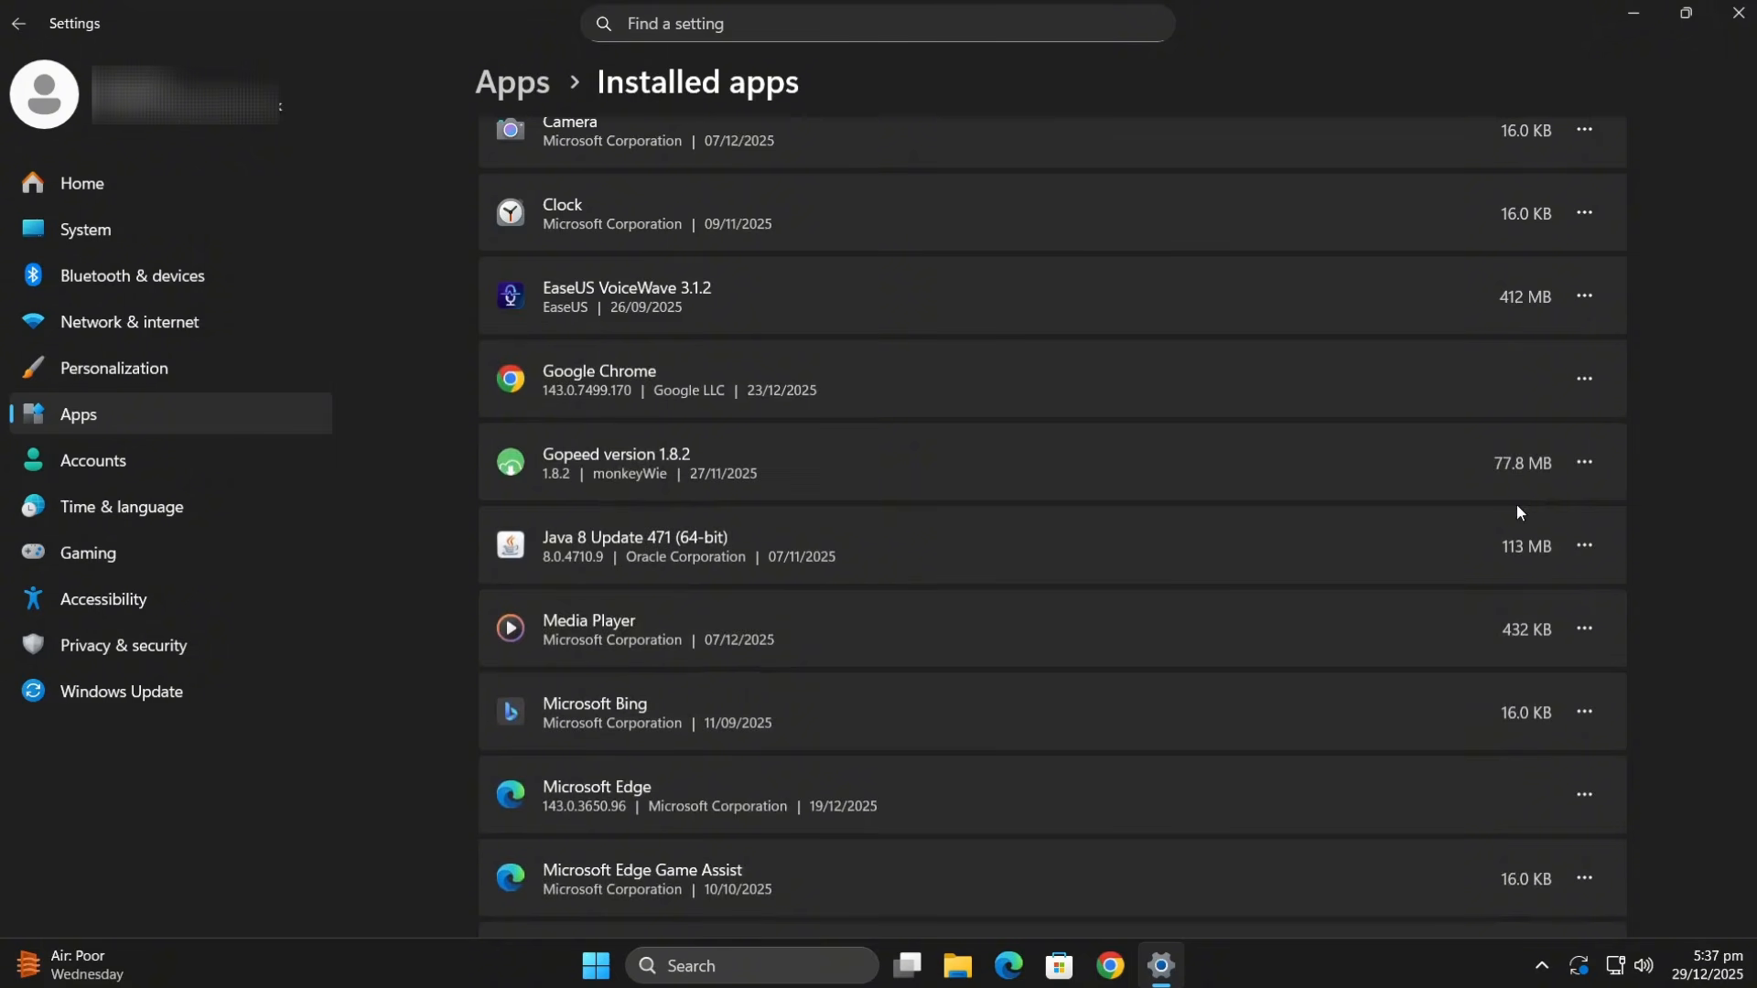
left_click(1742, 17)
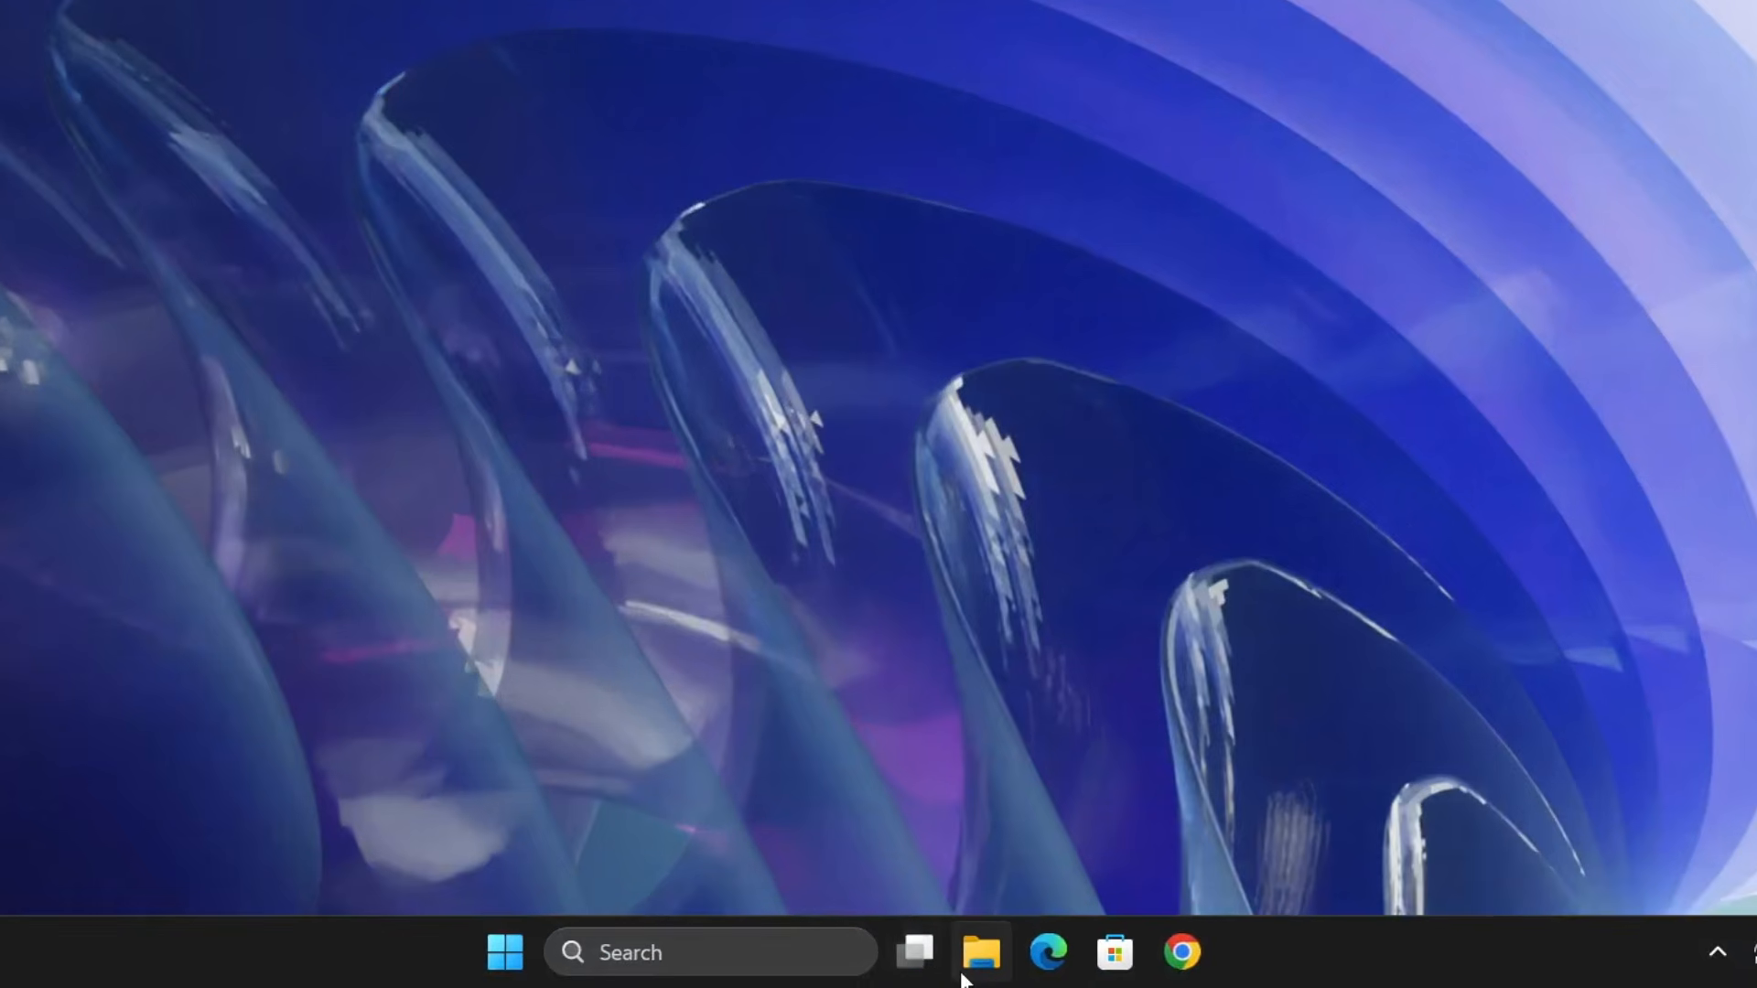
- In File Explorer, open the properties of Local Disk (C:) and show its error-checking tools
left_click(982, 965)
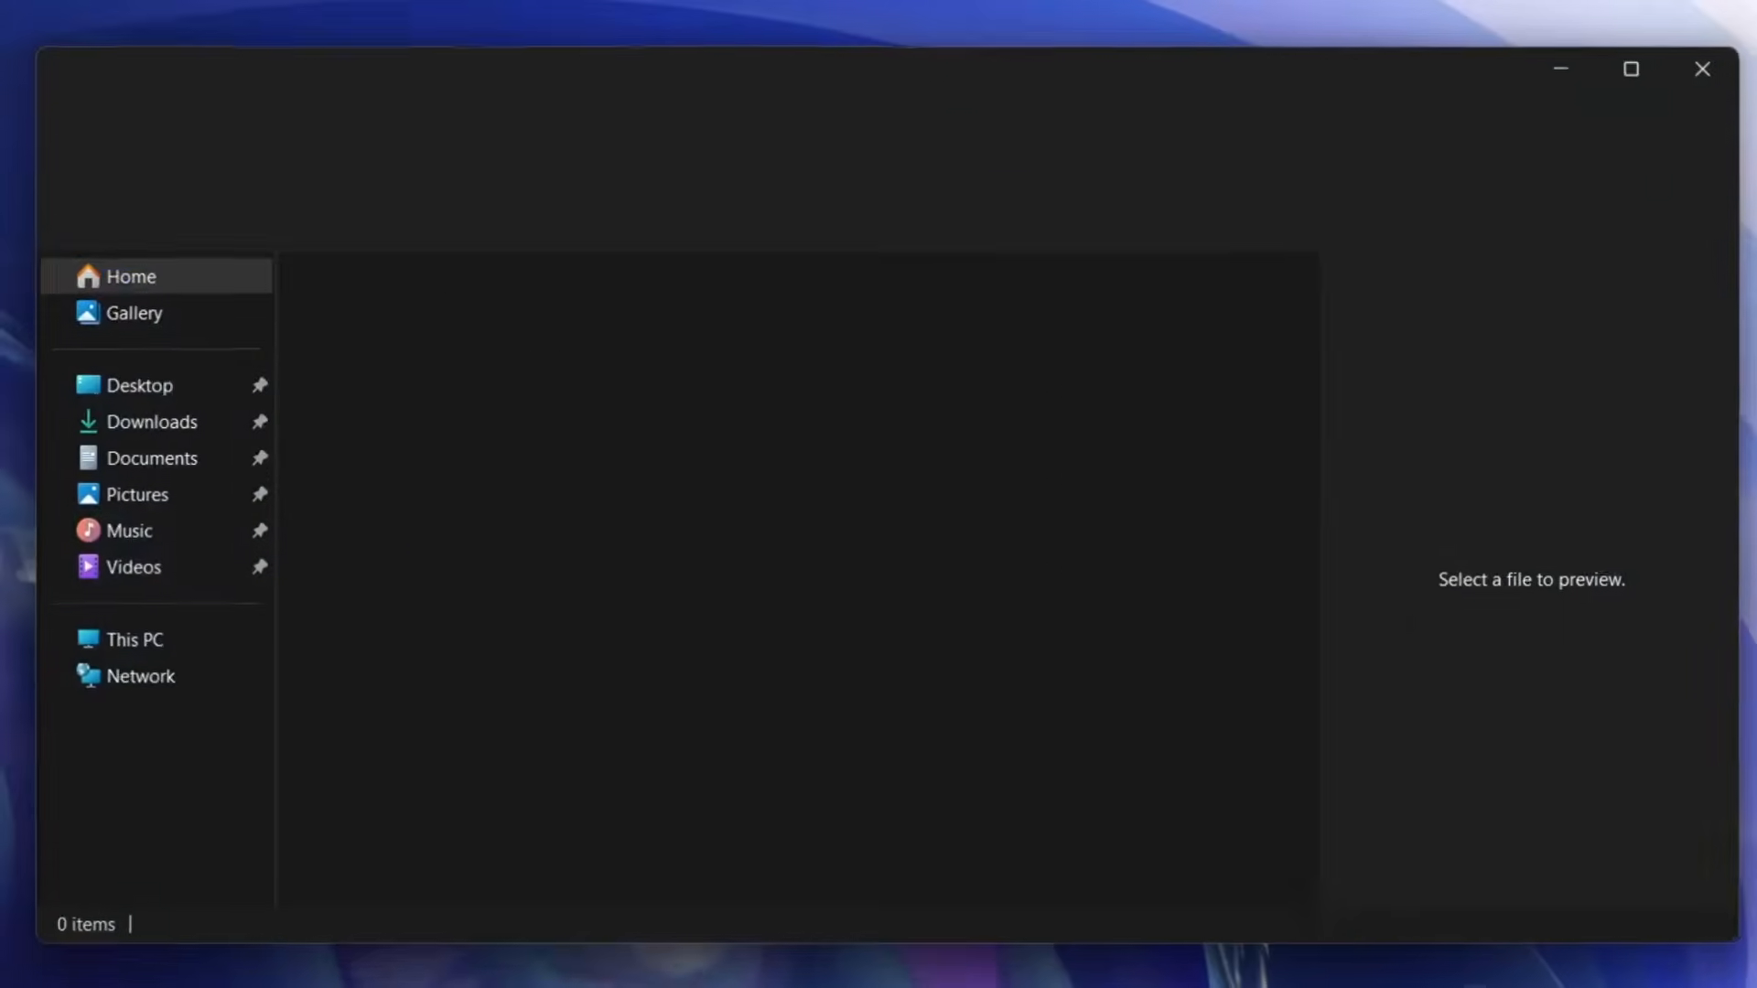
left_click(167, 653)
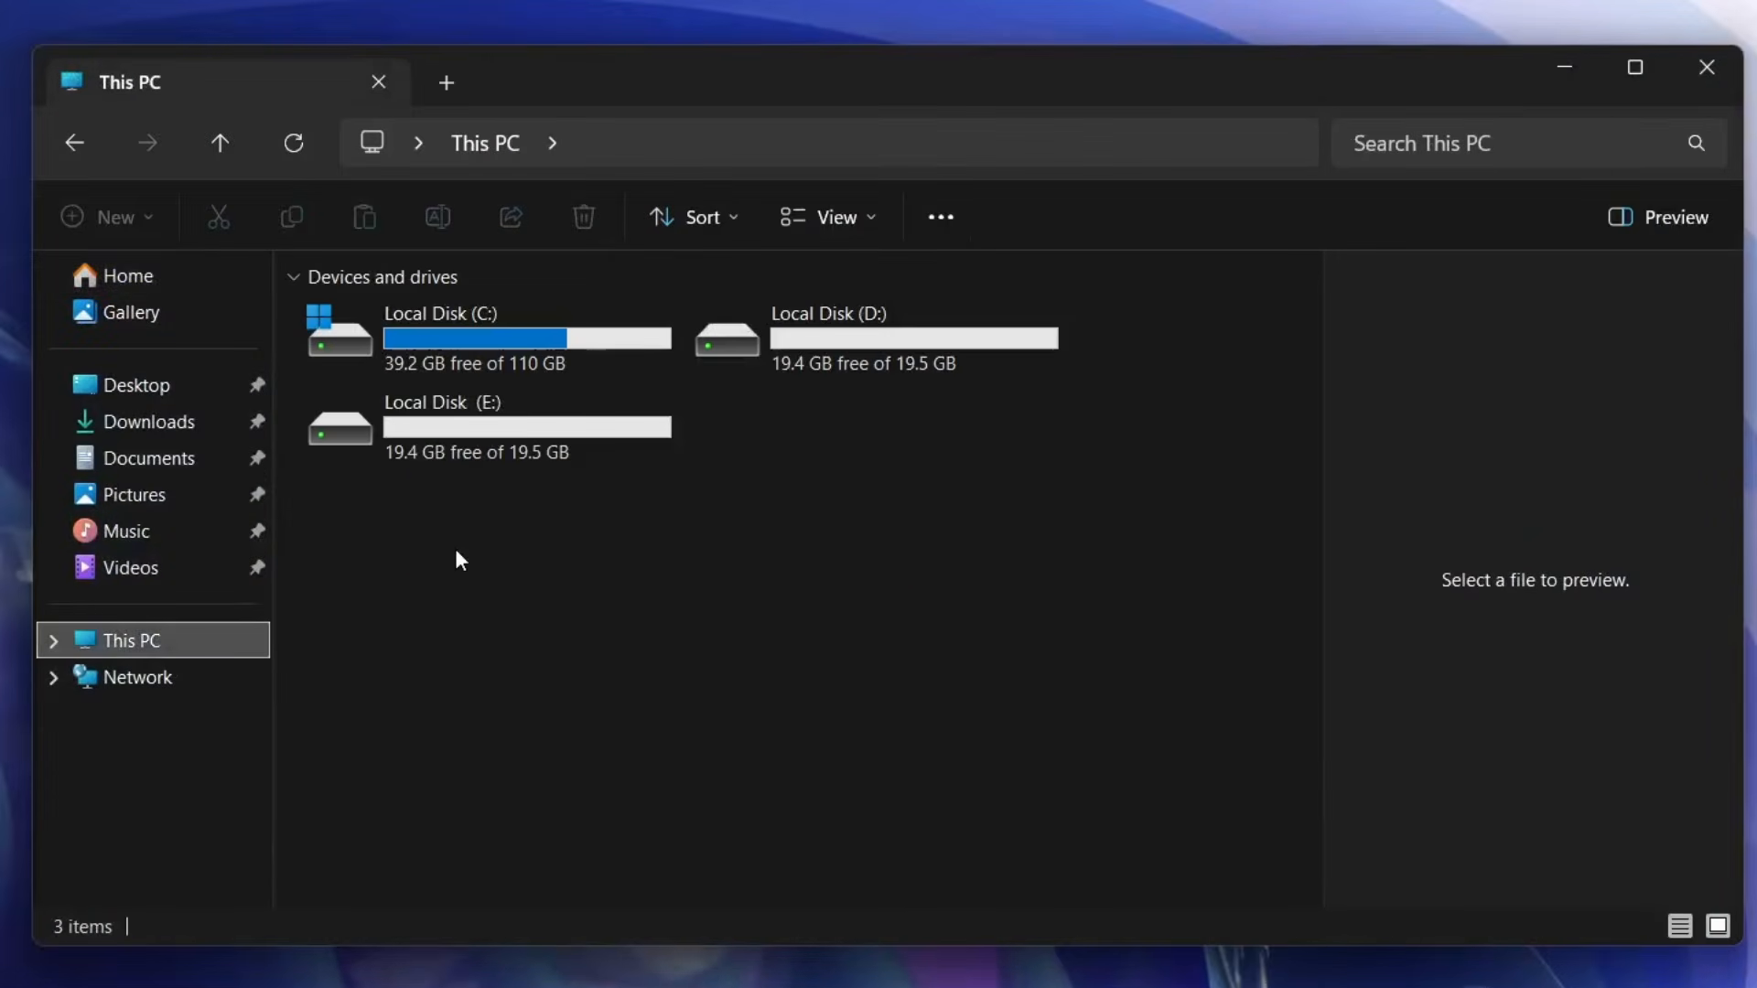
left_click(476, 375)
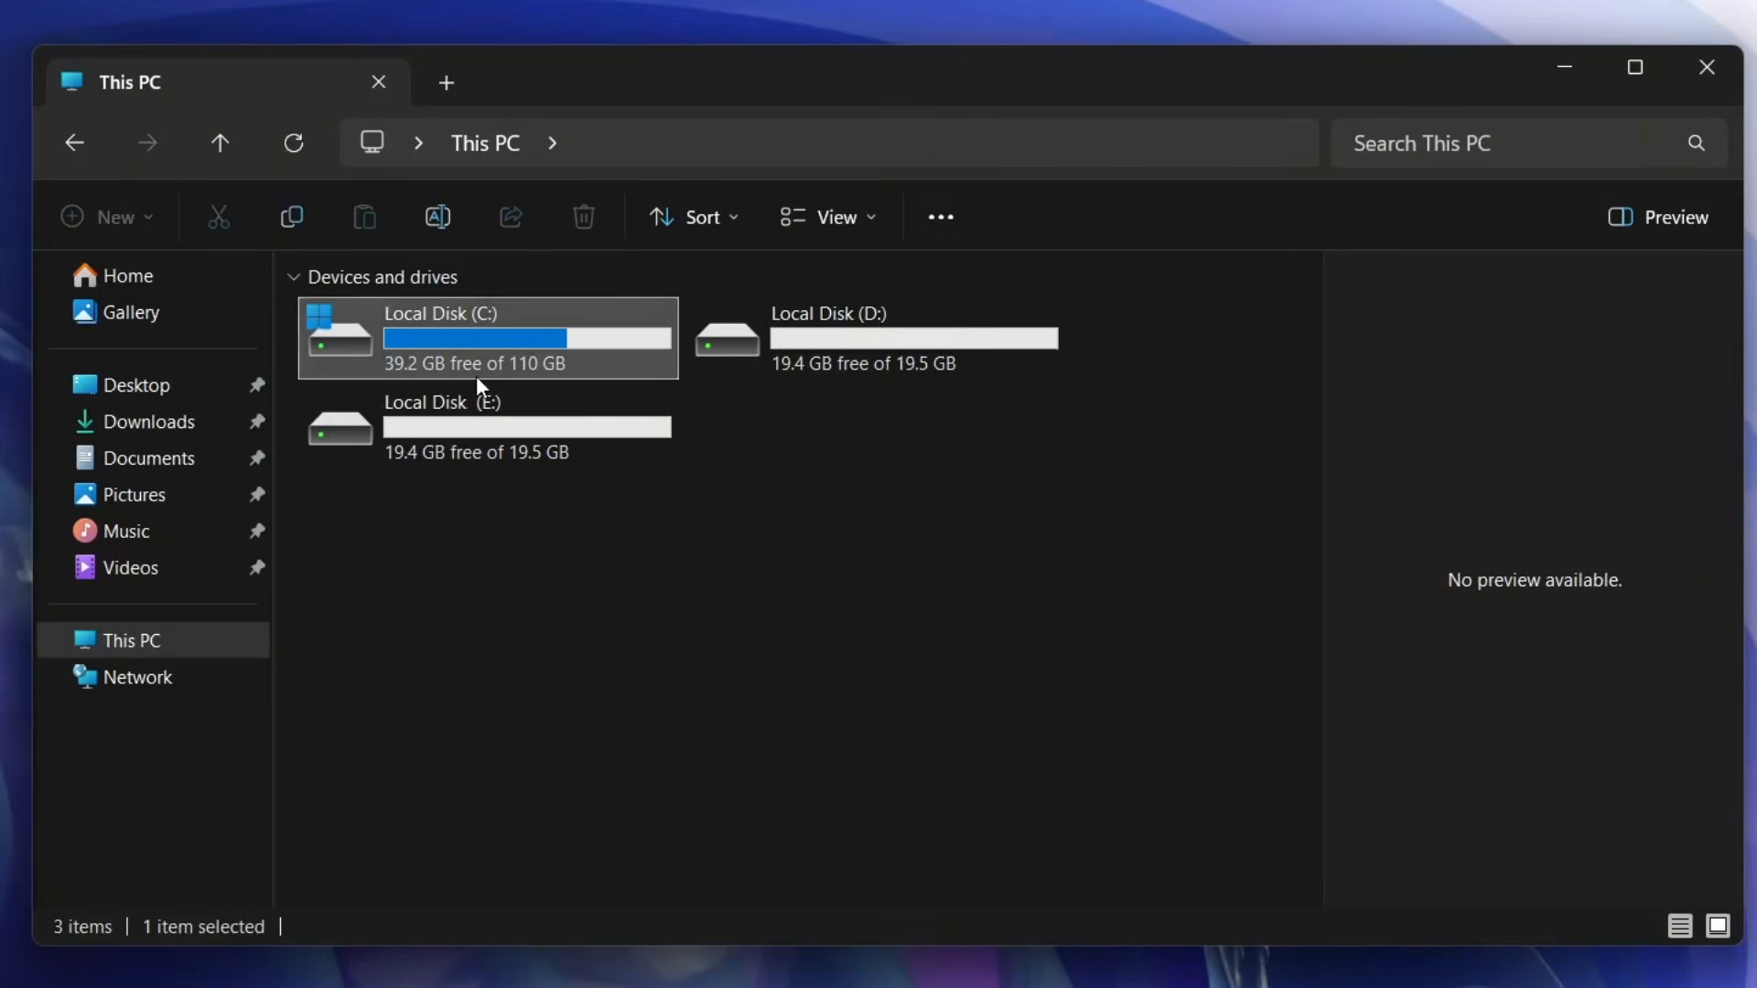
right_click(475, 376)
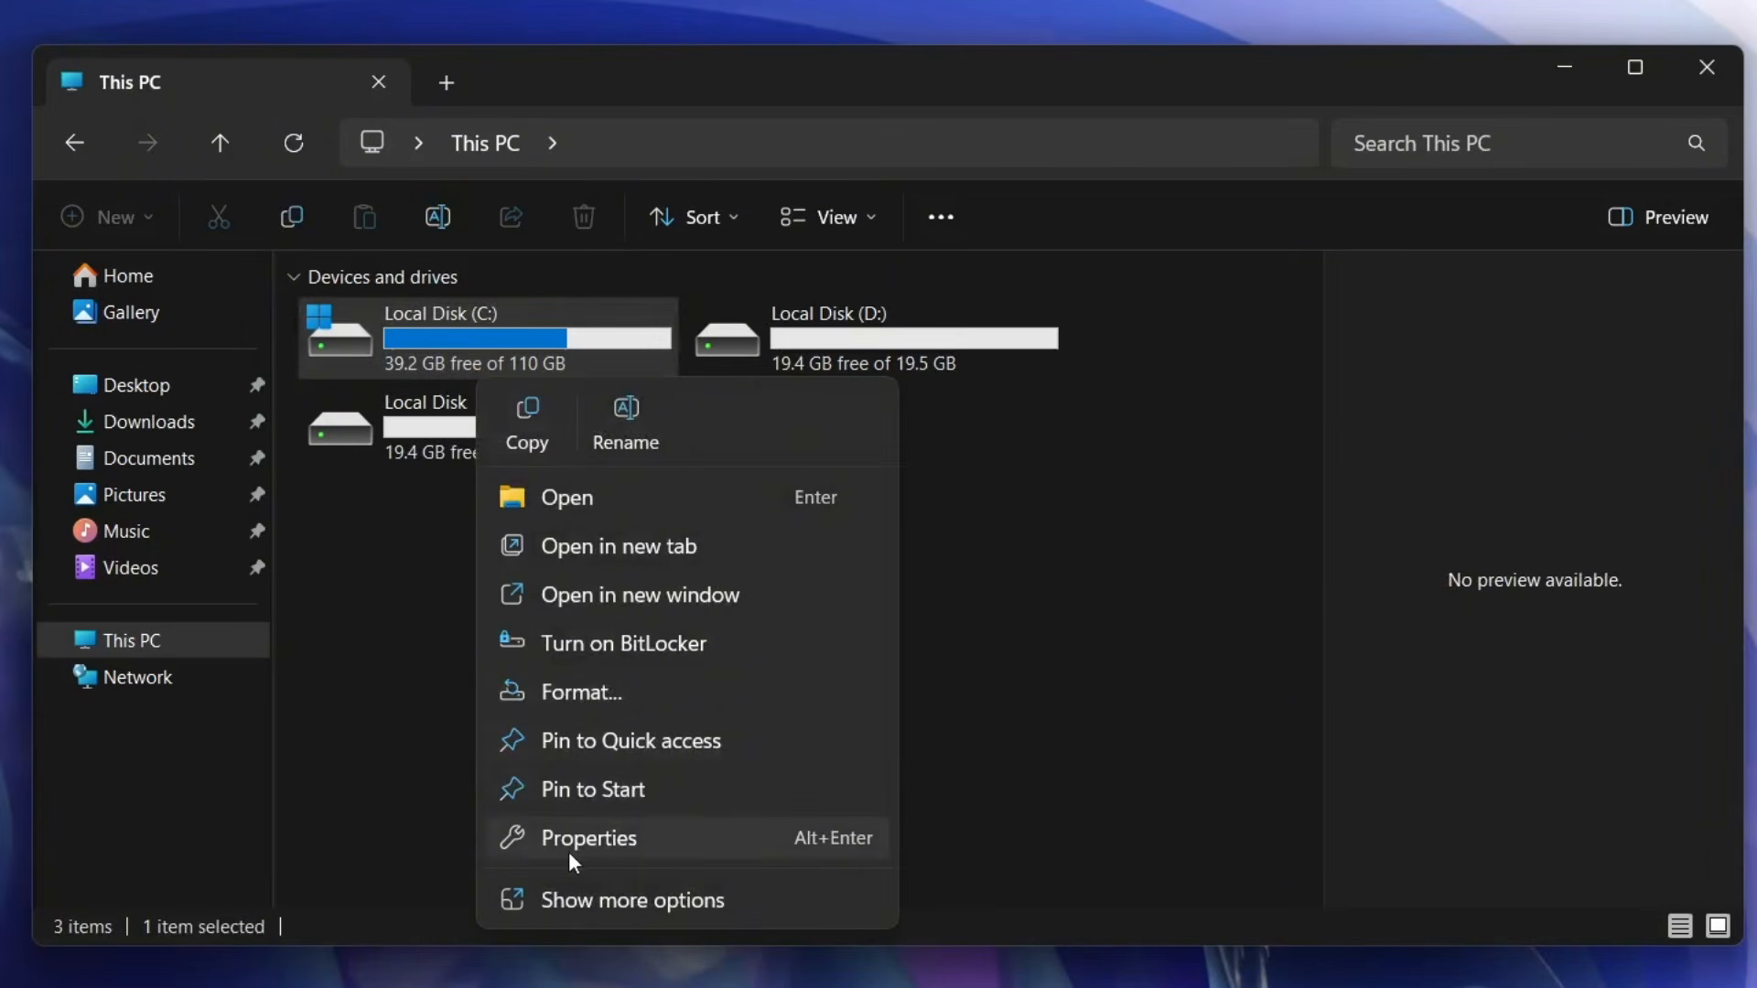
left_click(549, 841)
left_click(811, 463)
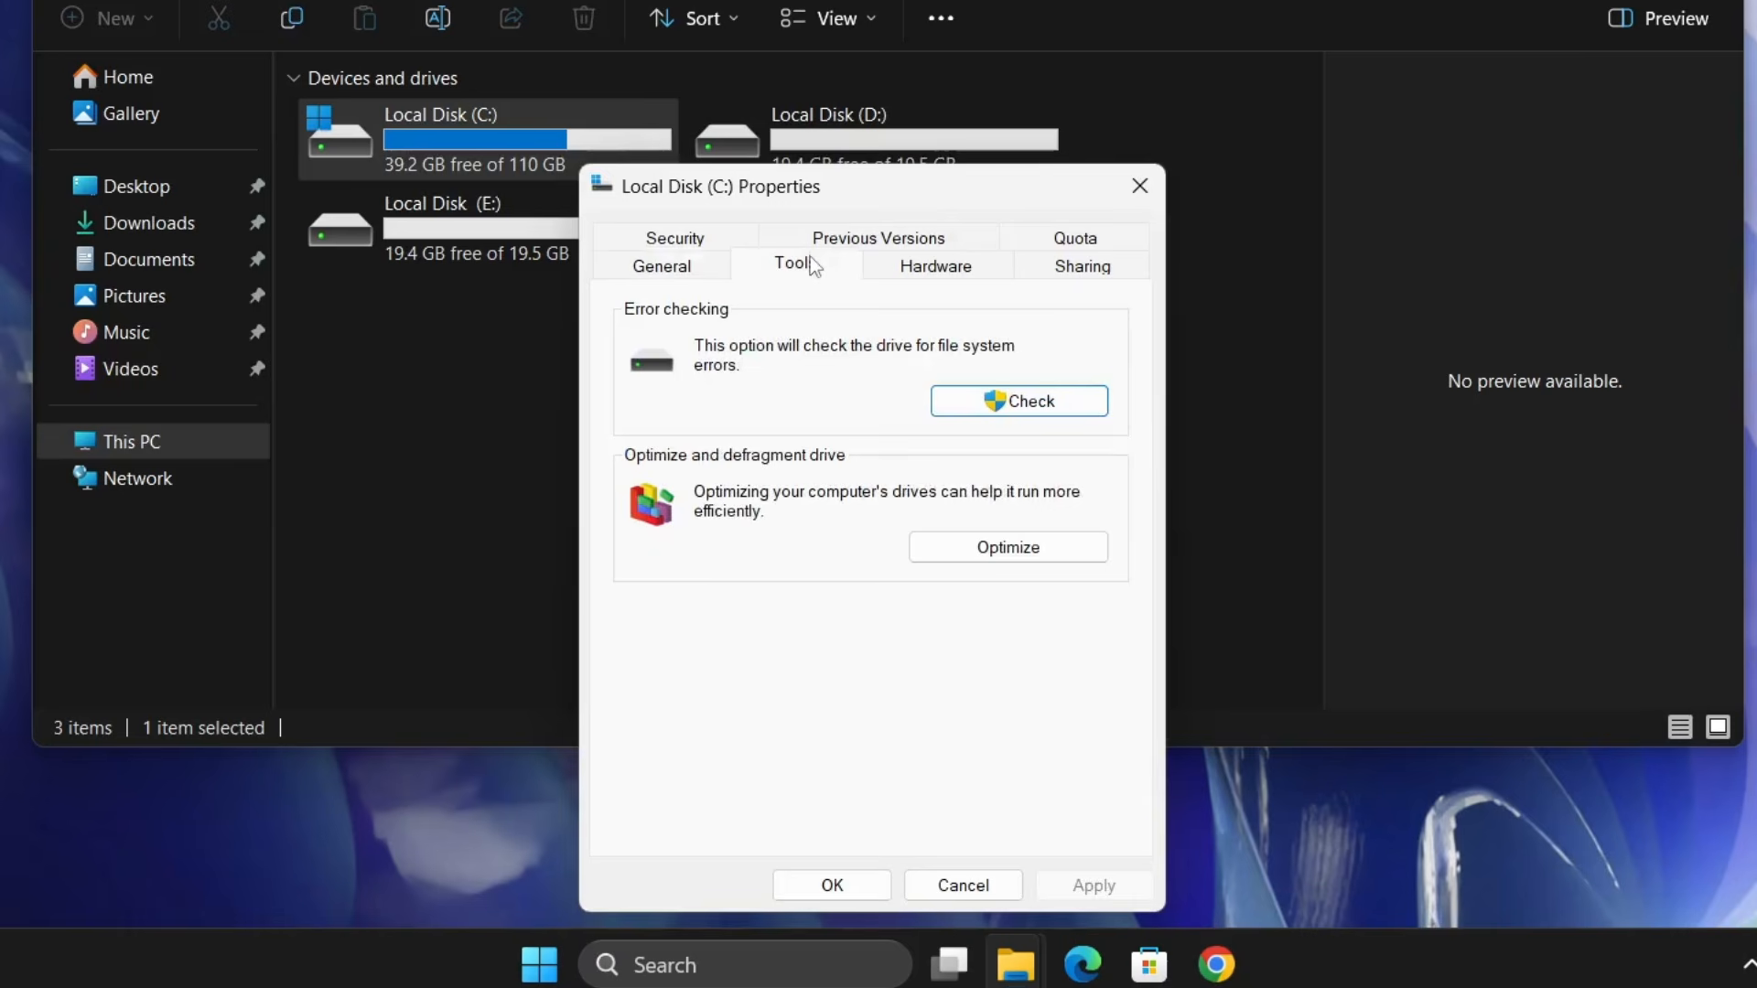
- Start an error-checking scan of Local Disk (C:), then dismiss the scan and close the drive's properties
left_click(1010, 408)
left_click(888, 333)
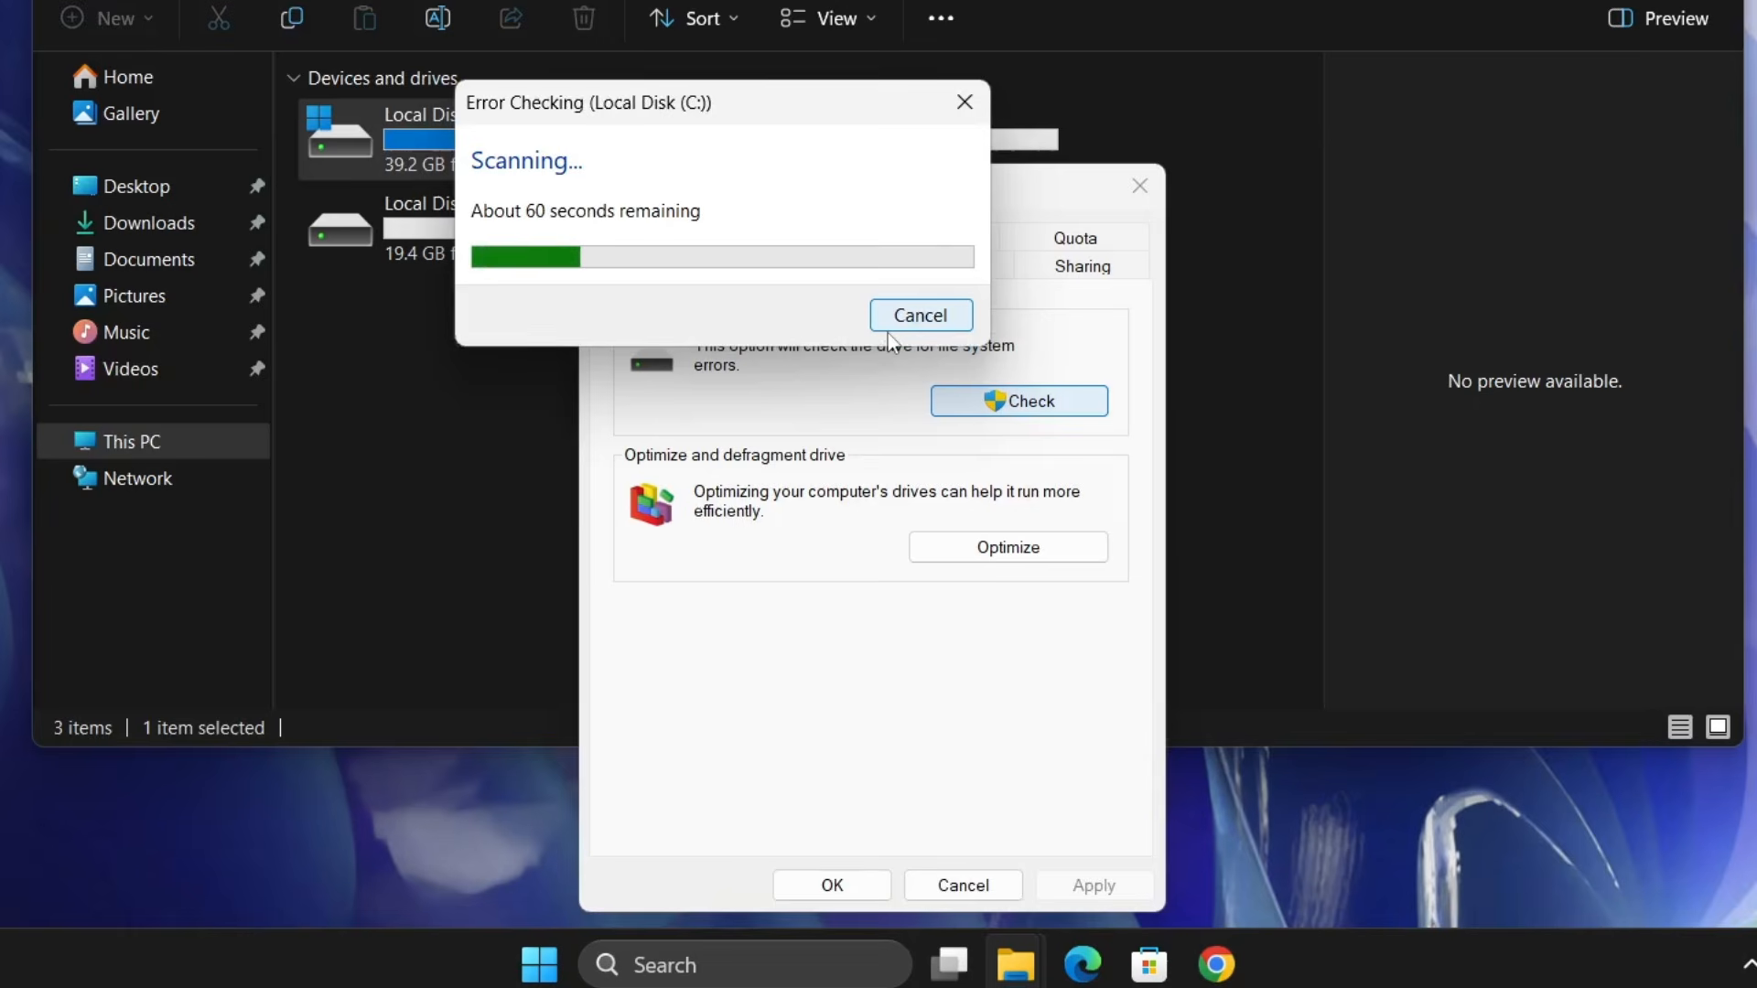
left_click(913, 280)
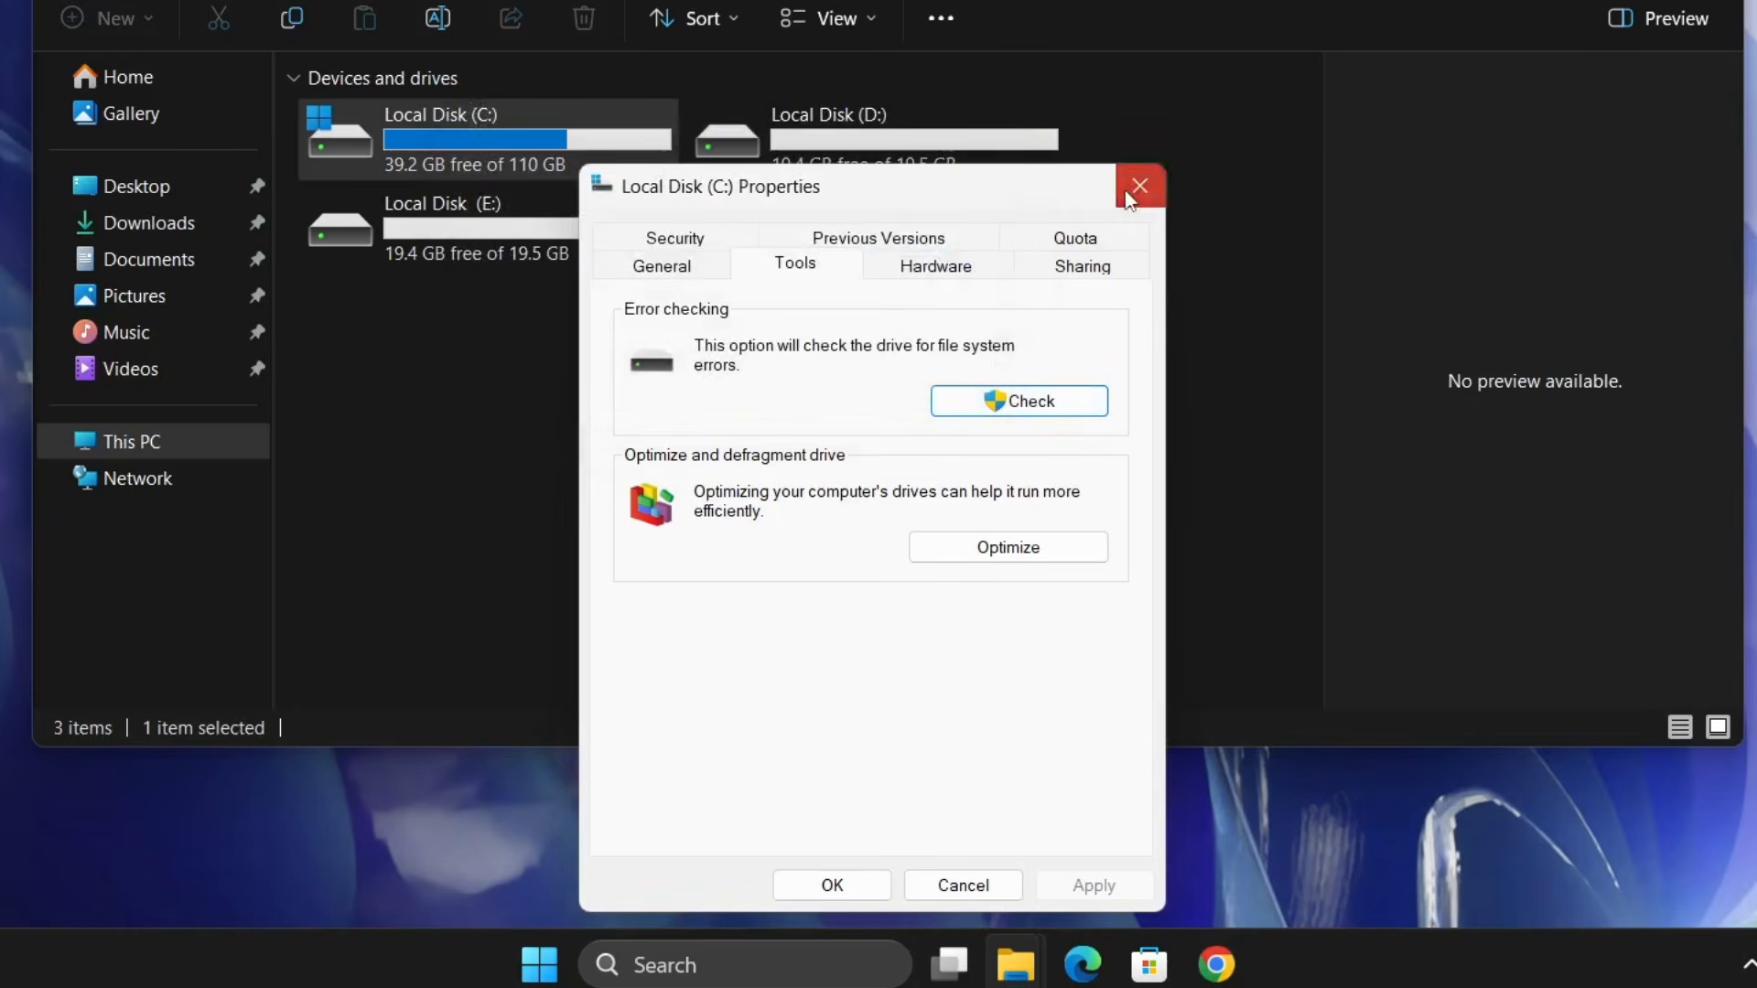
left_click(1128, 196)
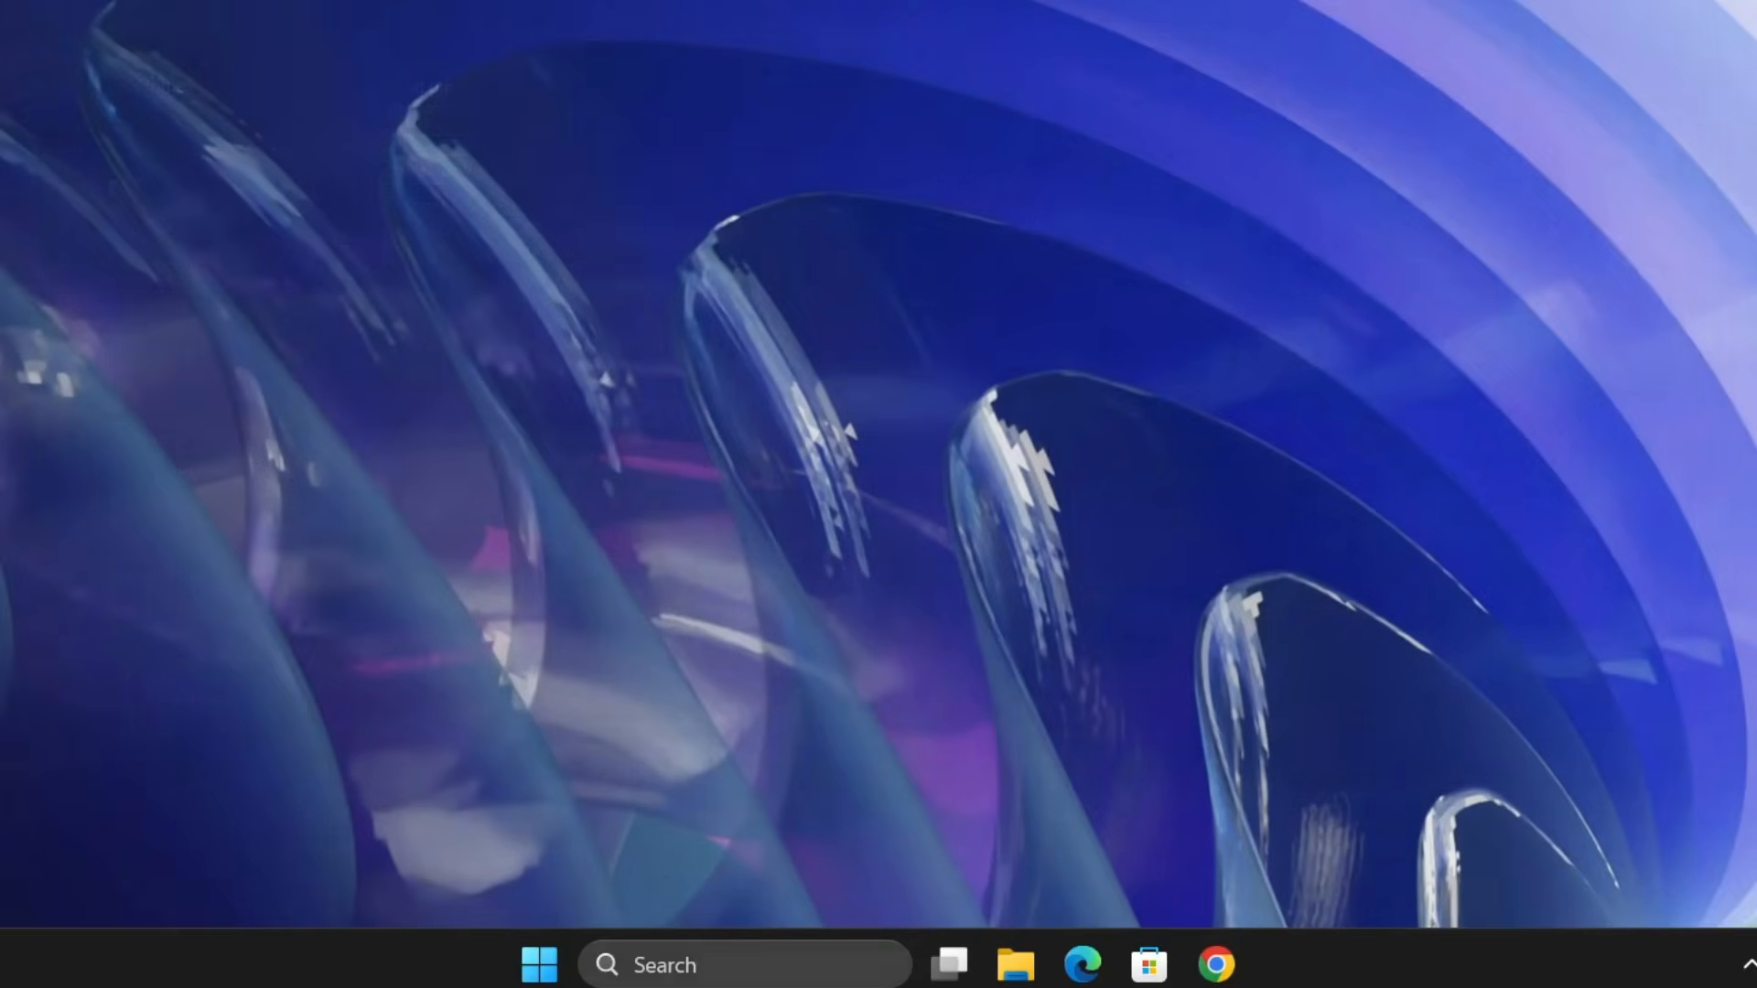
- Search Windows for cmd and open Command Prompt as administrator
left_click(693, 957)
type("cmd")
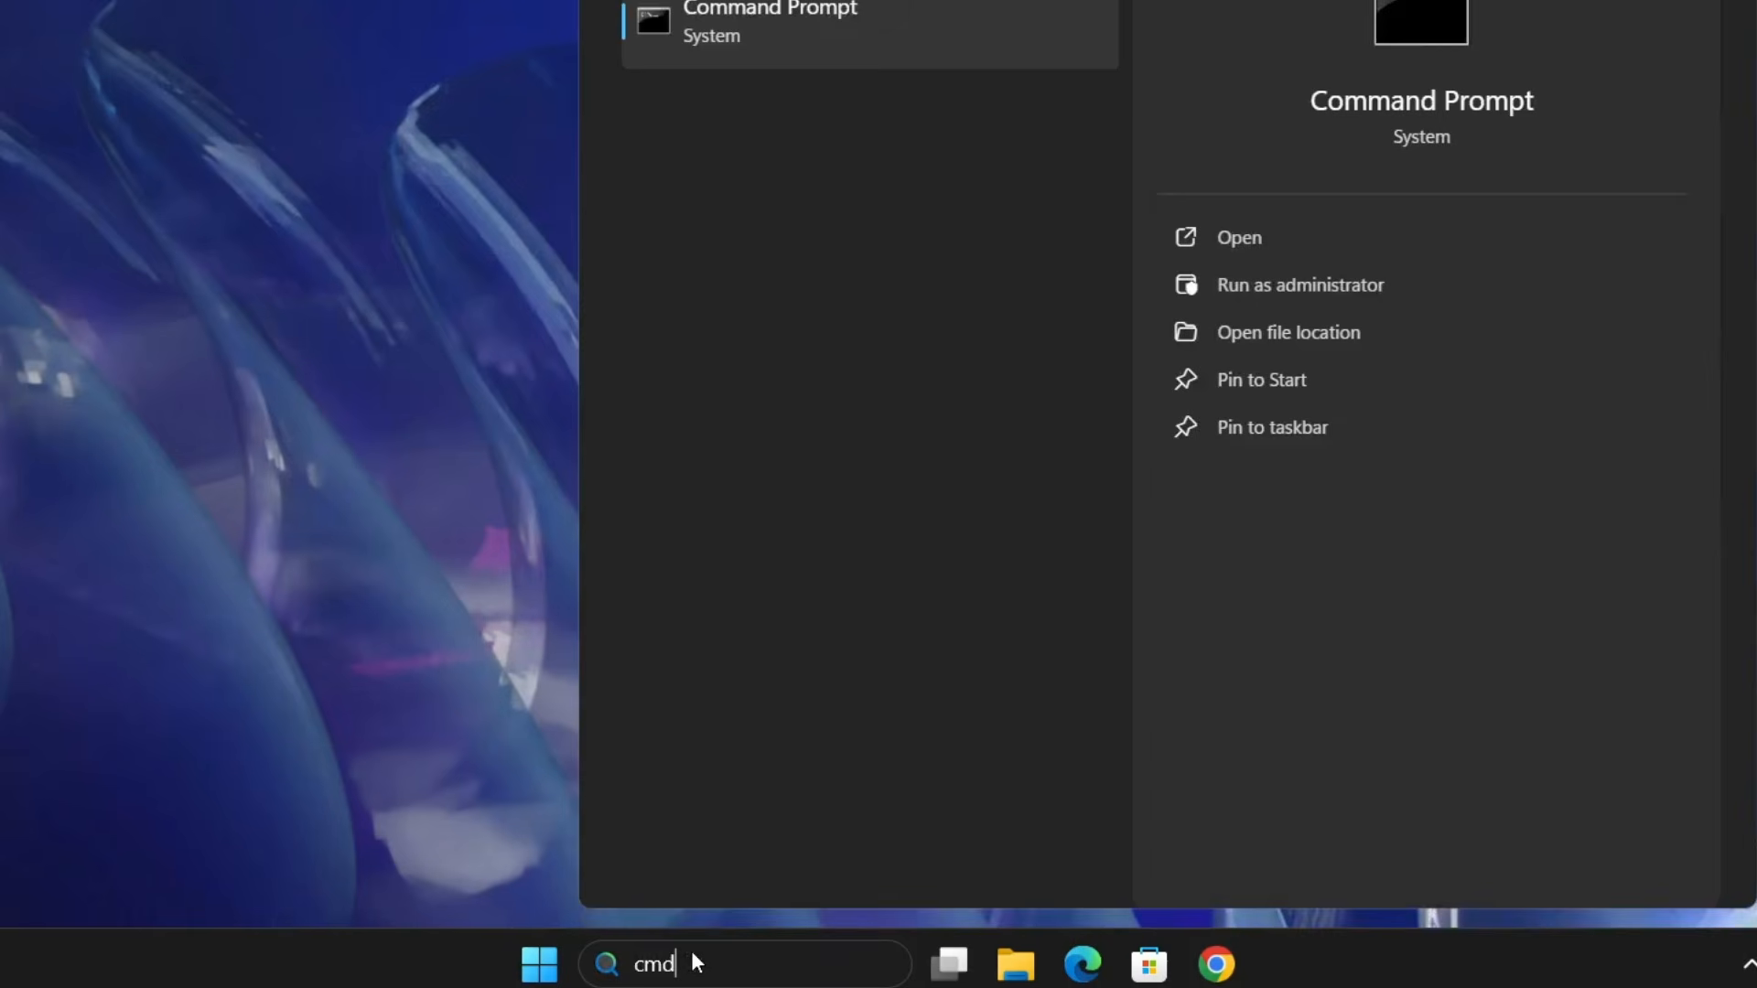
right_click(823, 62)
left_click(875, 82)
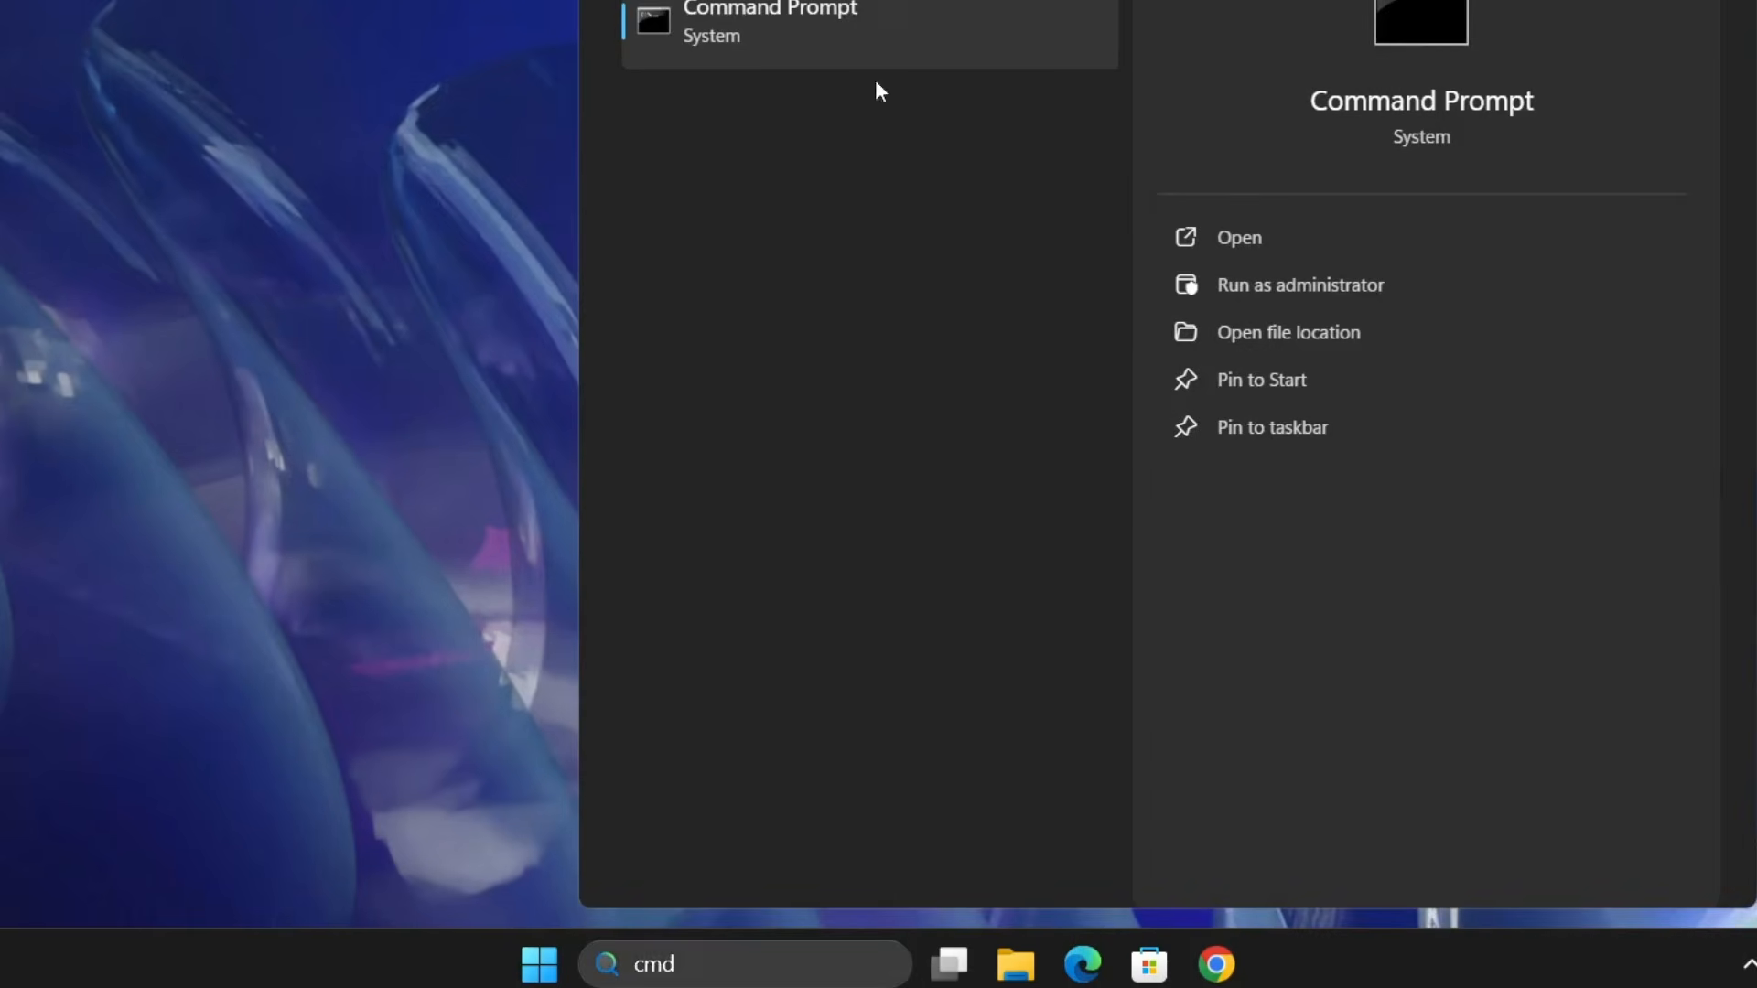
left_click(718, 565)
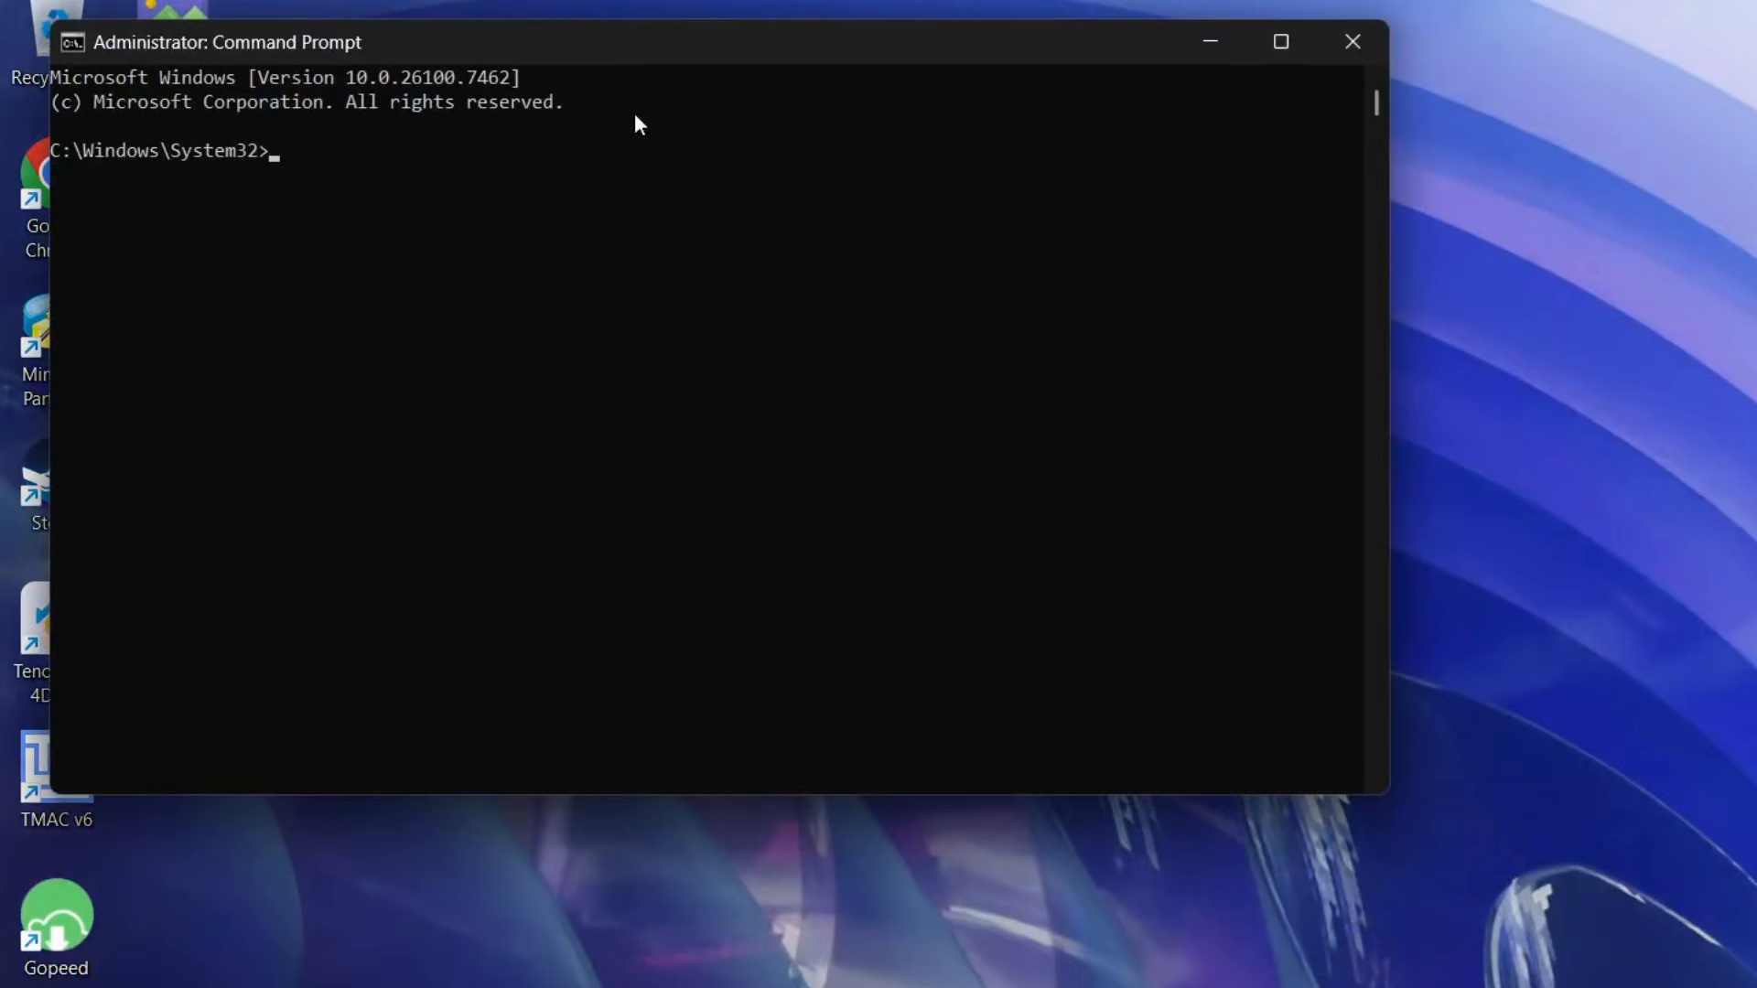
left_click_drag(630, 50, 824, 150)
left_click(833, 382)
- Run the system file check with the command sfc /scannow
type("sfc /")
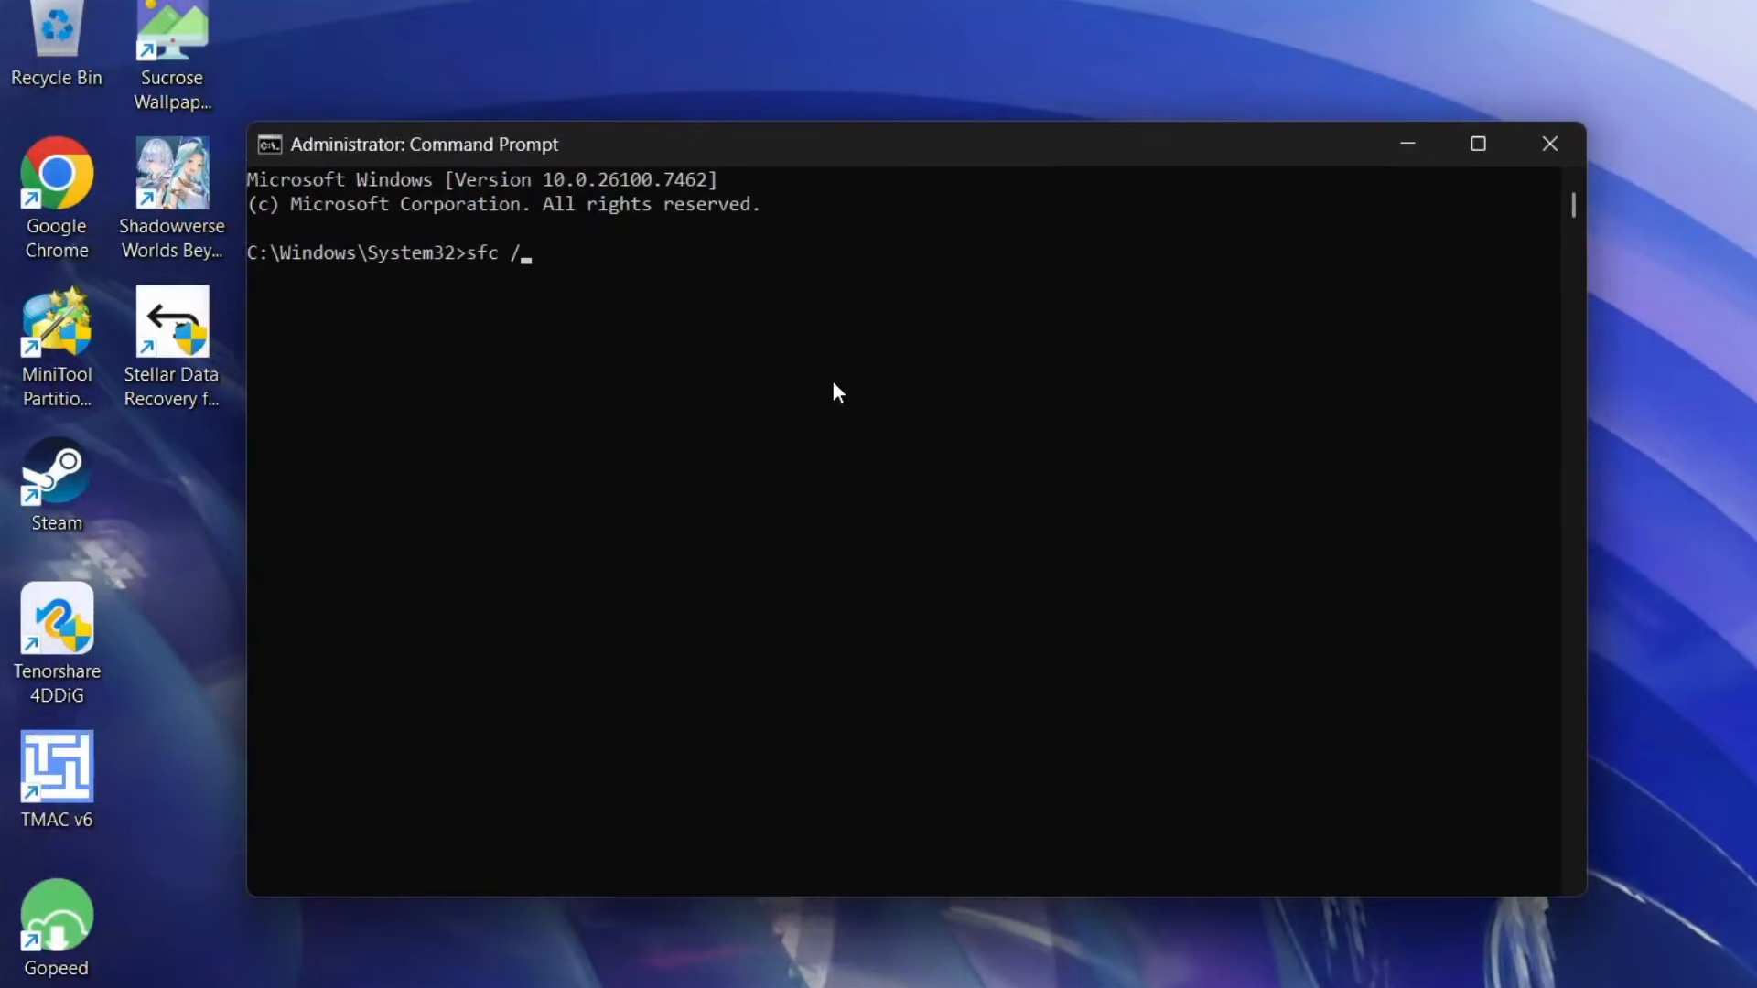
type("scannow")
key("Return")
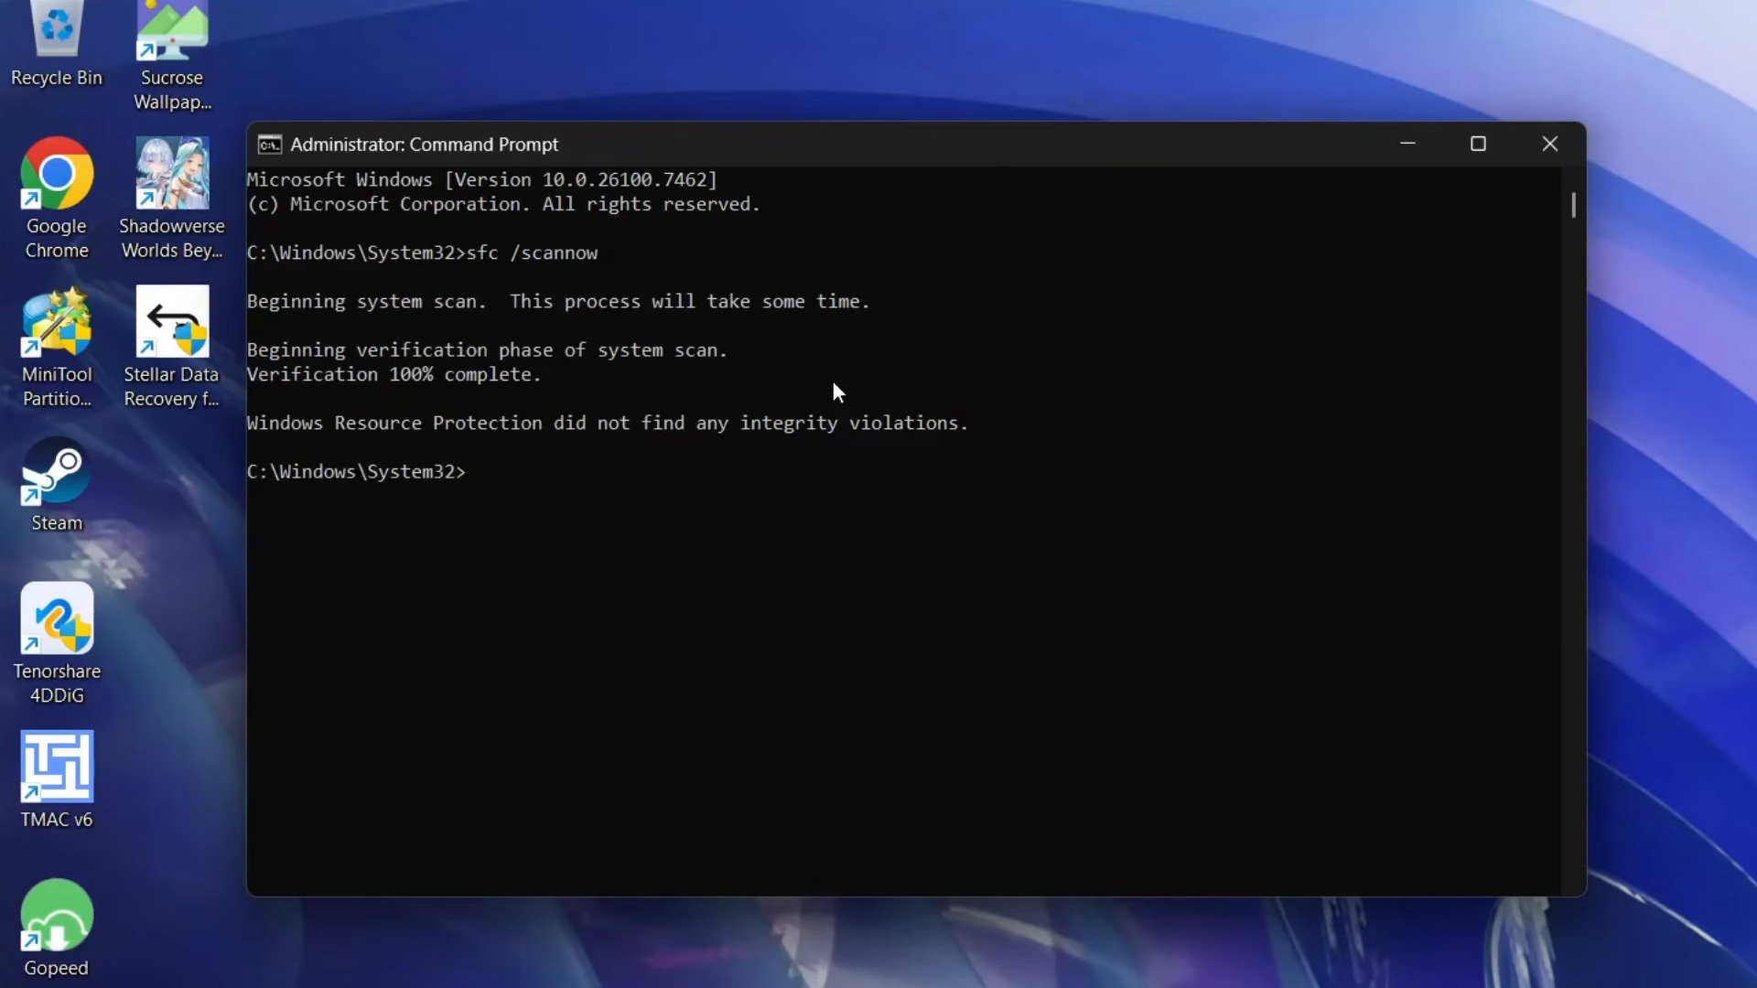
- Repair the Windows image with the command DISM /Online /Cleanup-Image /RestoreHealth
type("DISM /Online /Cleanu")
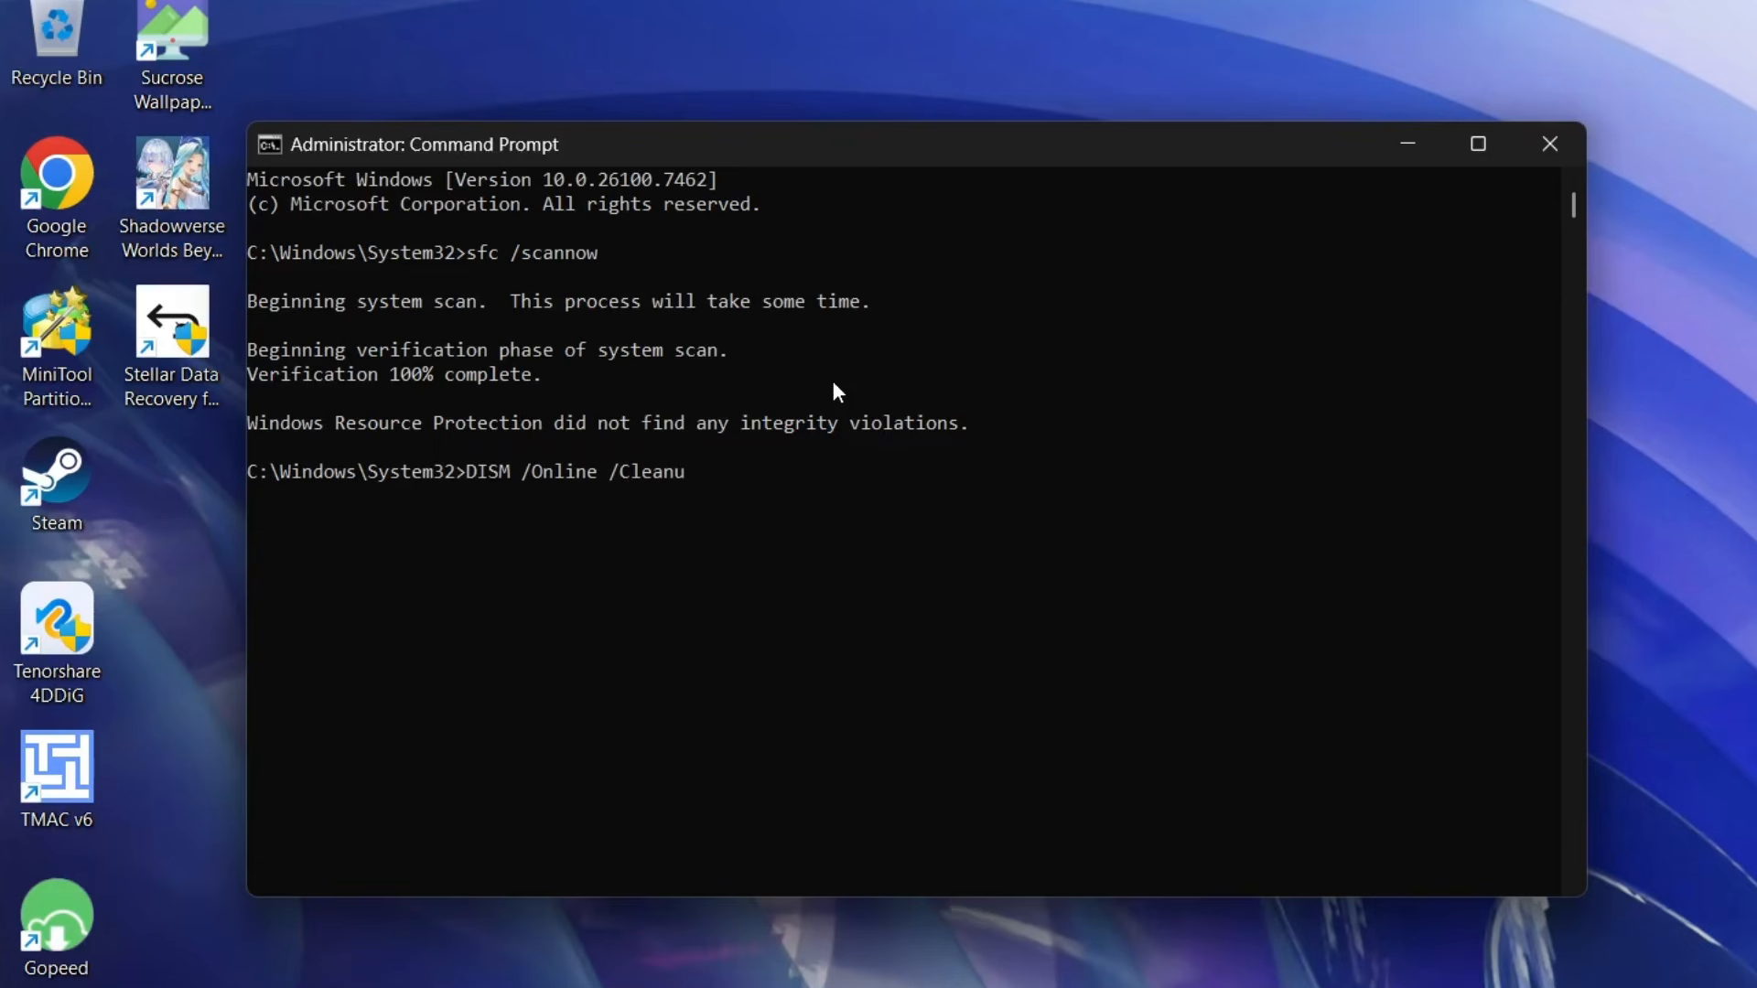
type("p-Image /RestoreHealth")
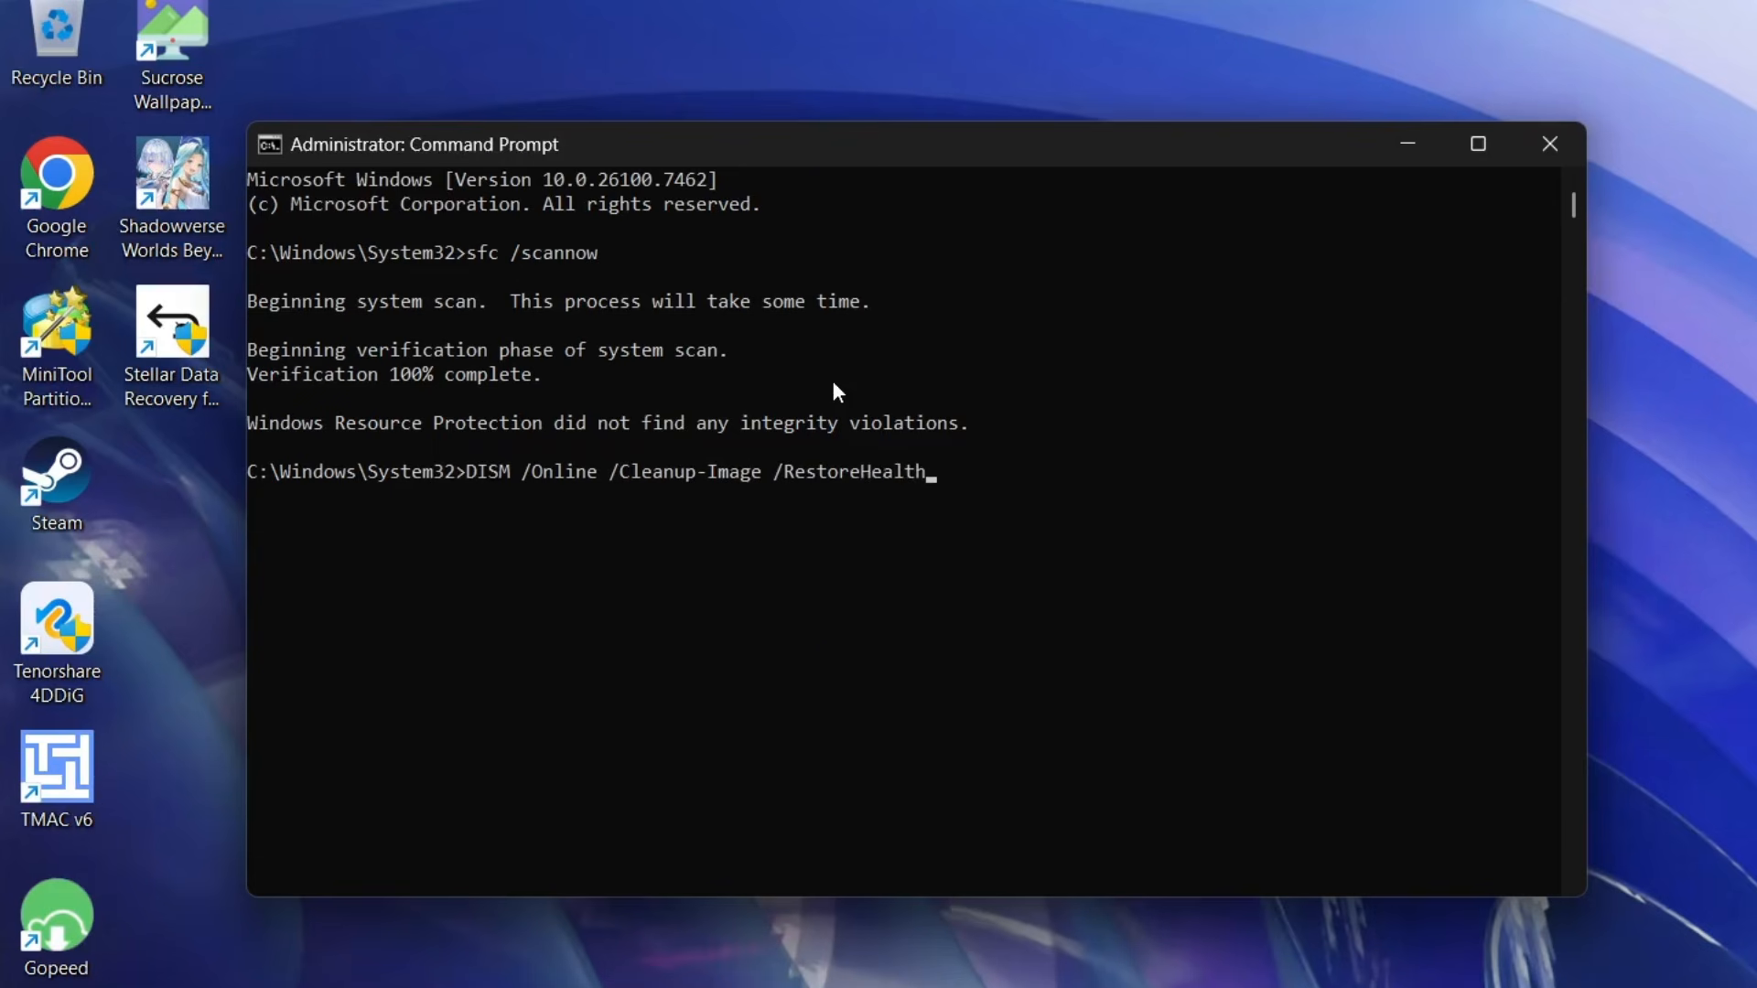
key("Return")
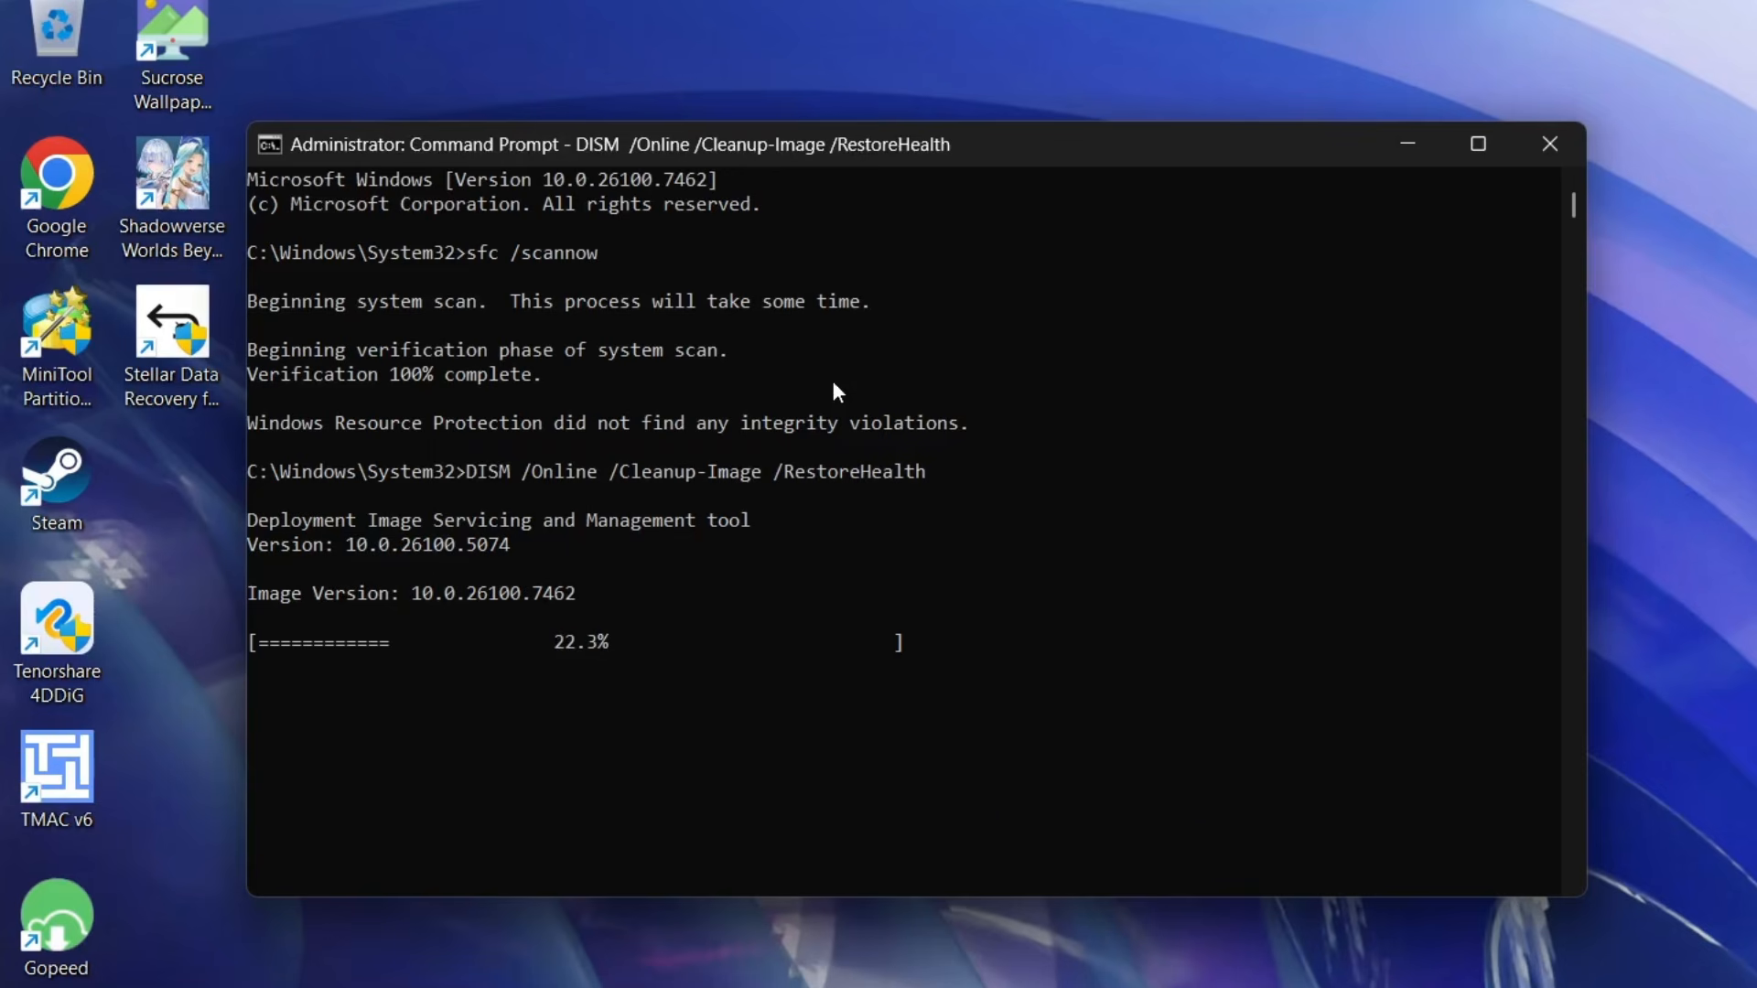
- Close Command Prompt, then search Windows for Disk Cleanup and open it
left_click(833, 381)
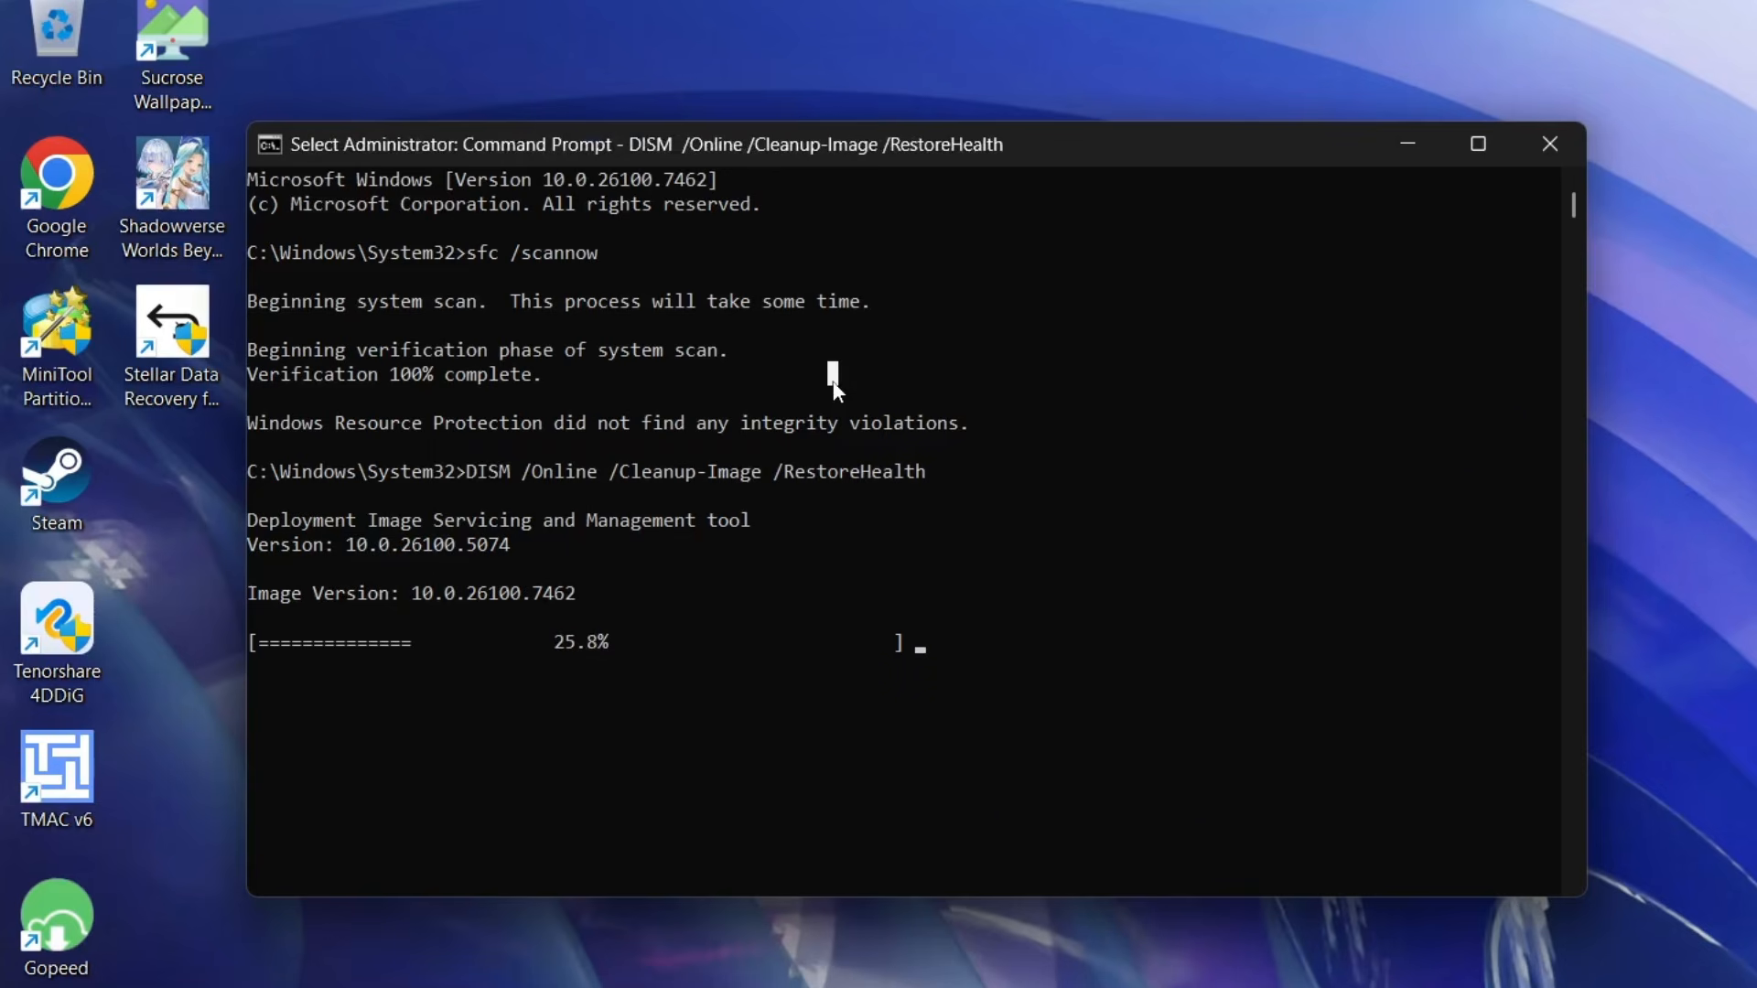
left_click(1550, 144)
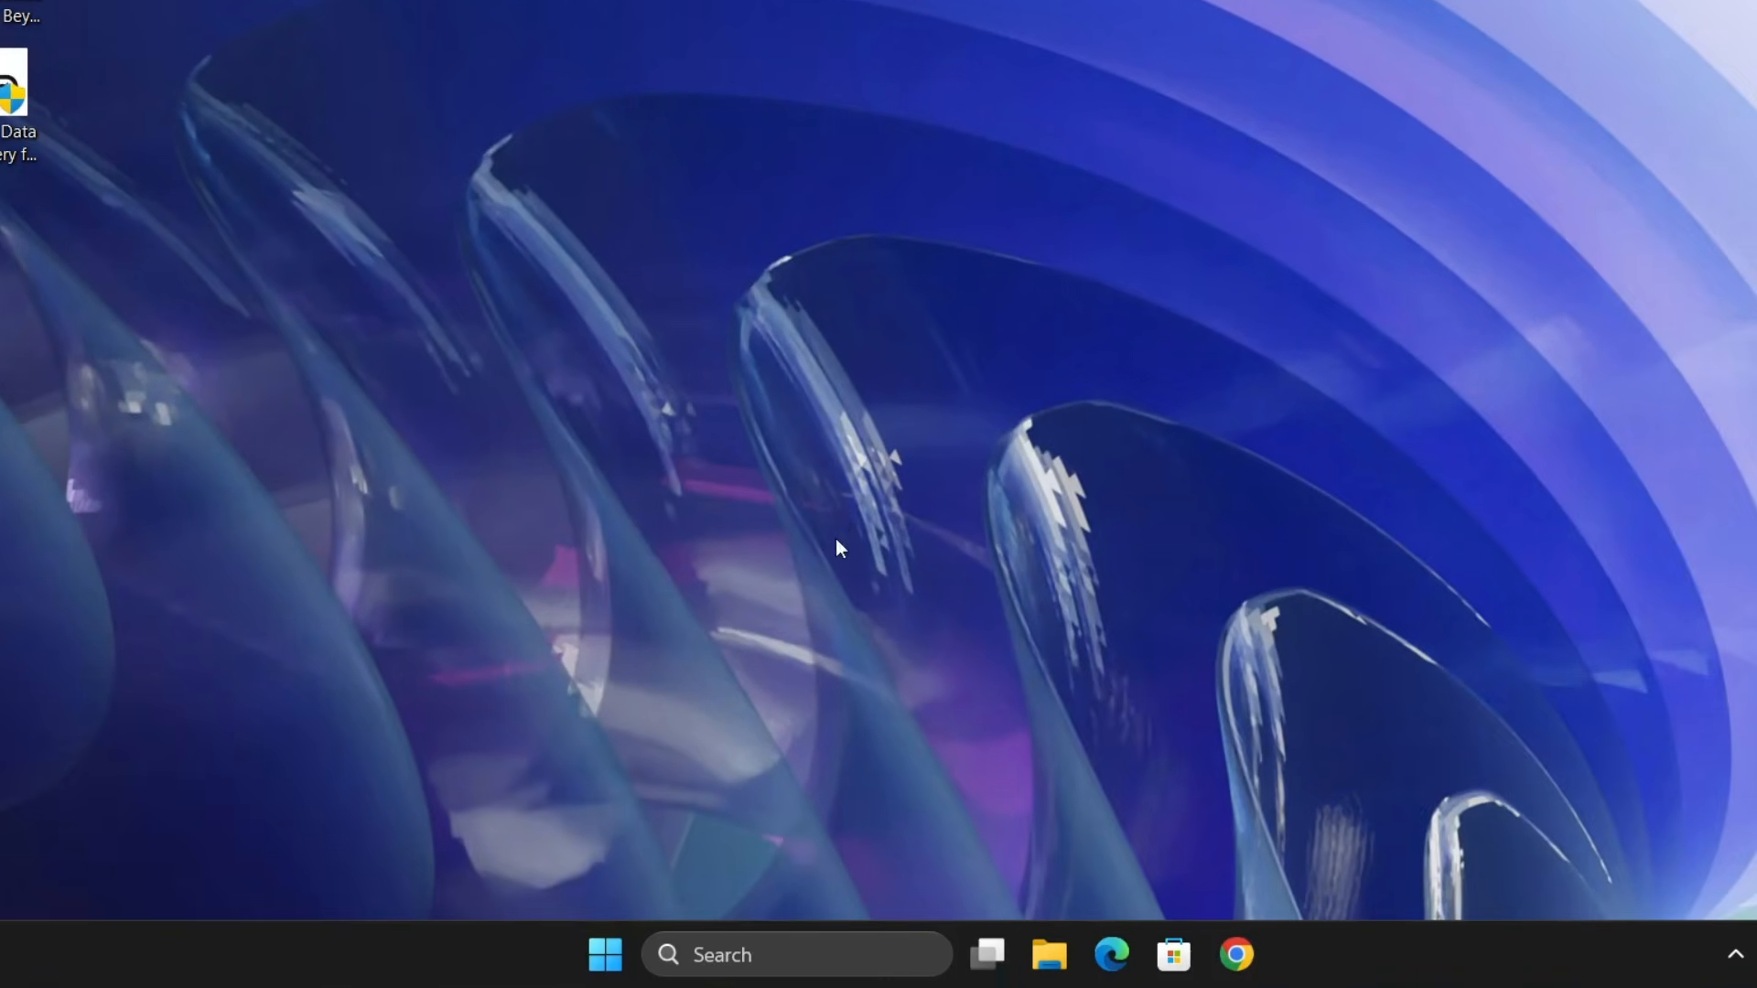
left_click(727, 973)
type("disk clean")
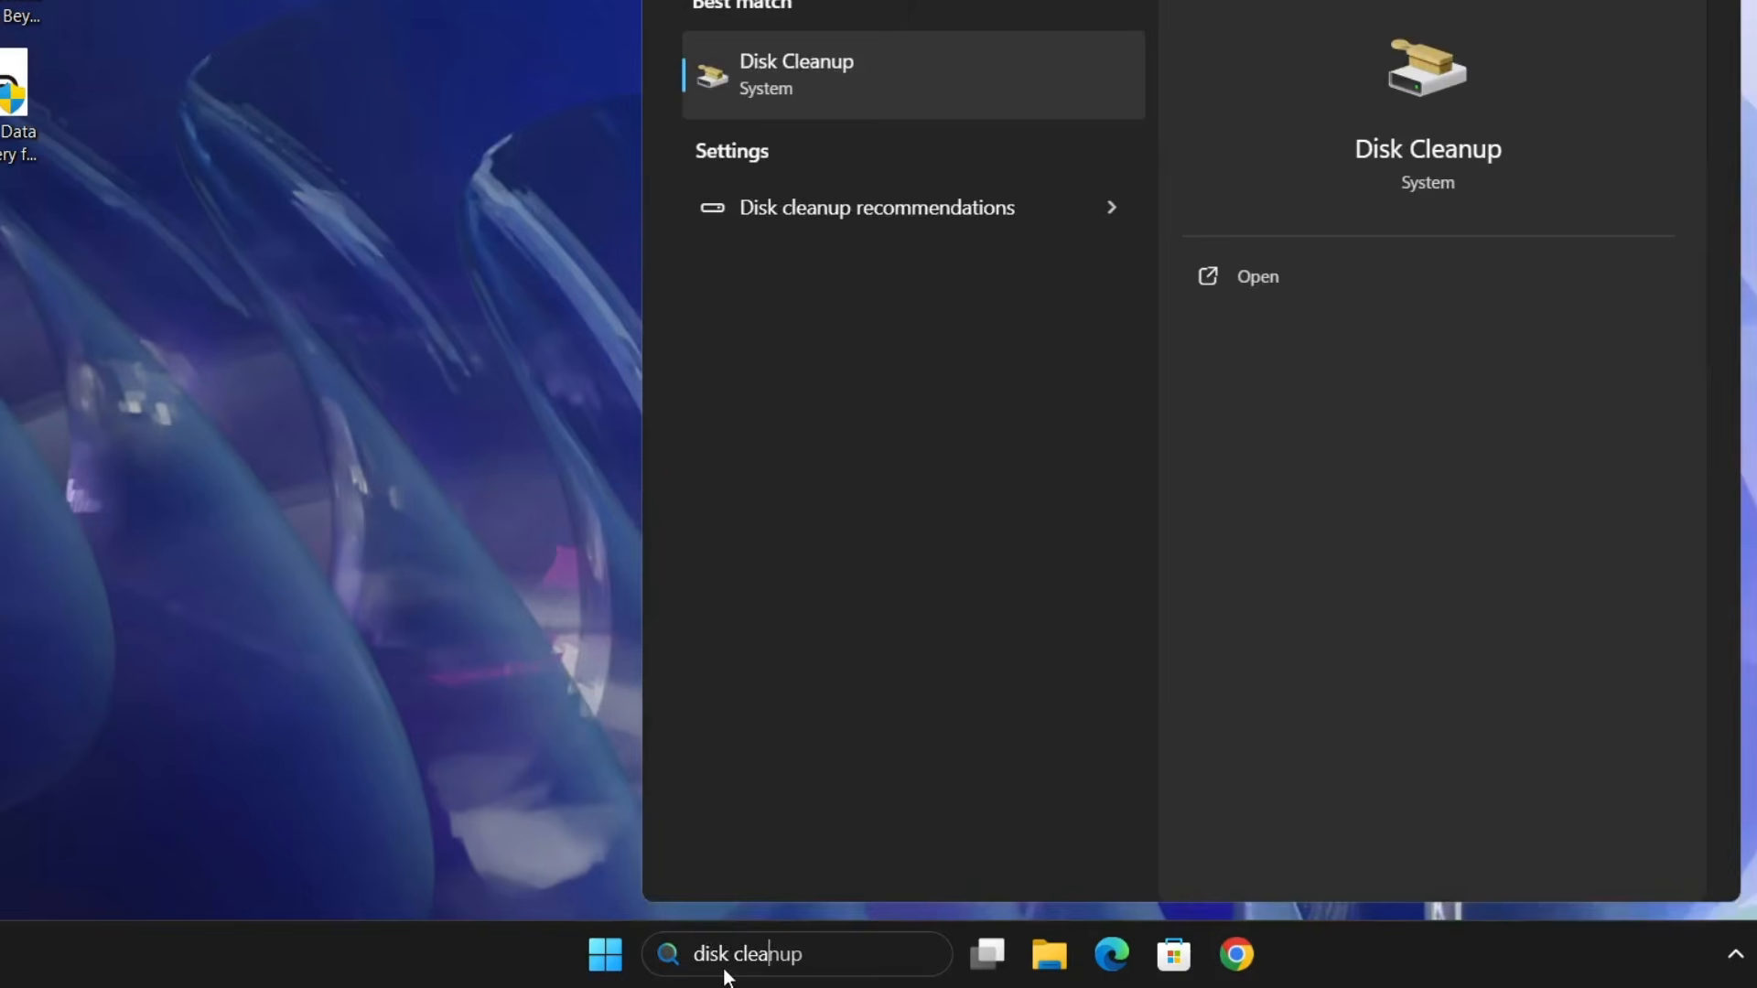
left_click(895, 101)
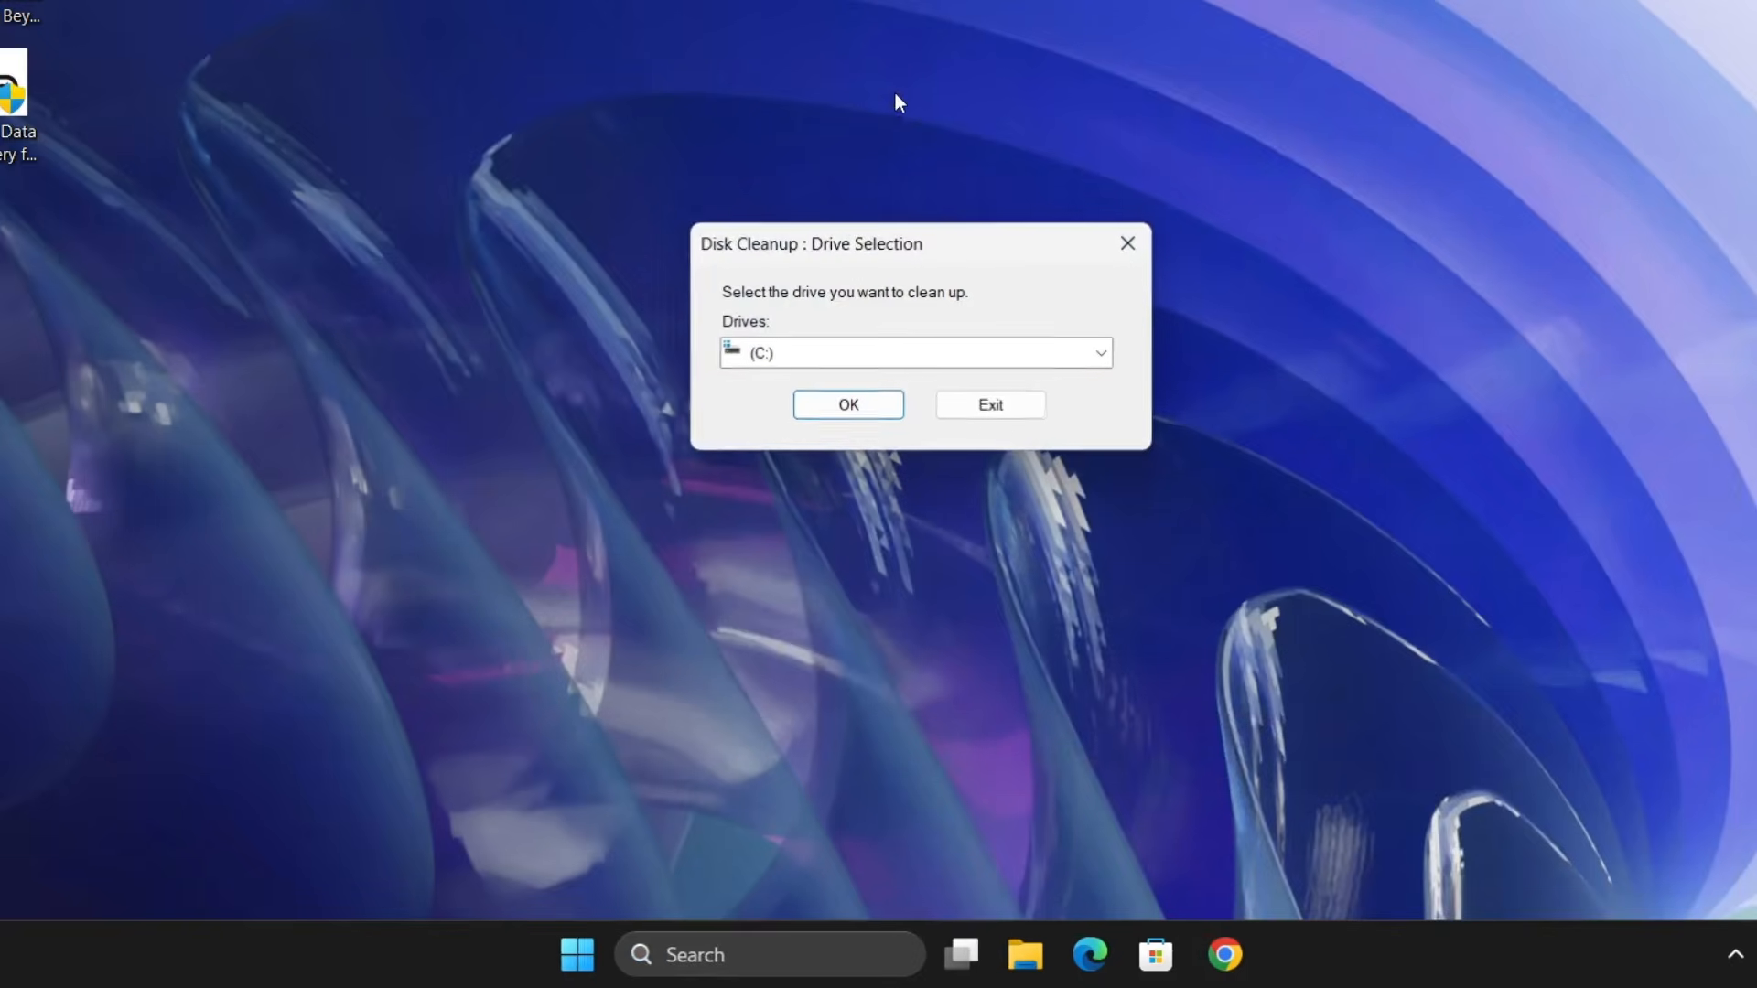
- Choose drive (C:) for cleanup and permanently delete the files preselected in Disk Cleanup
left_click(808, 359)
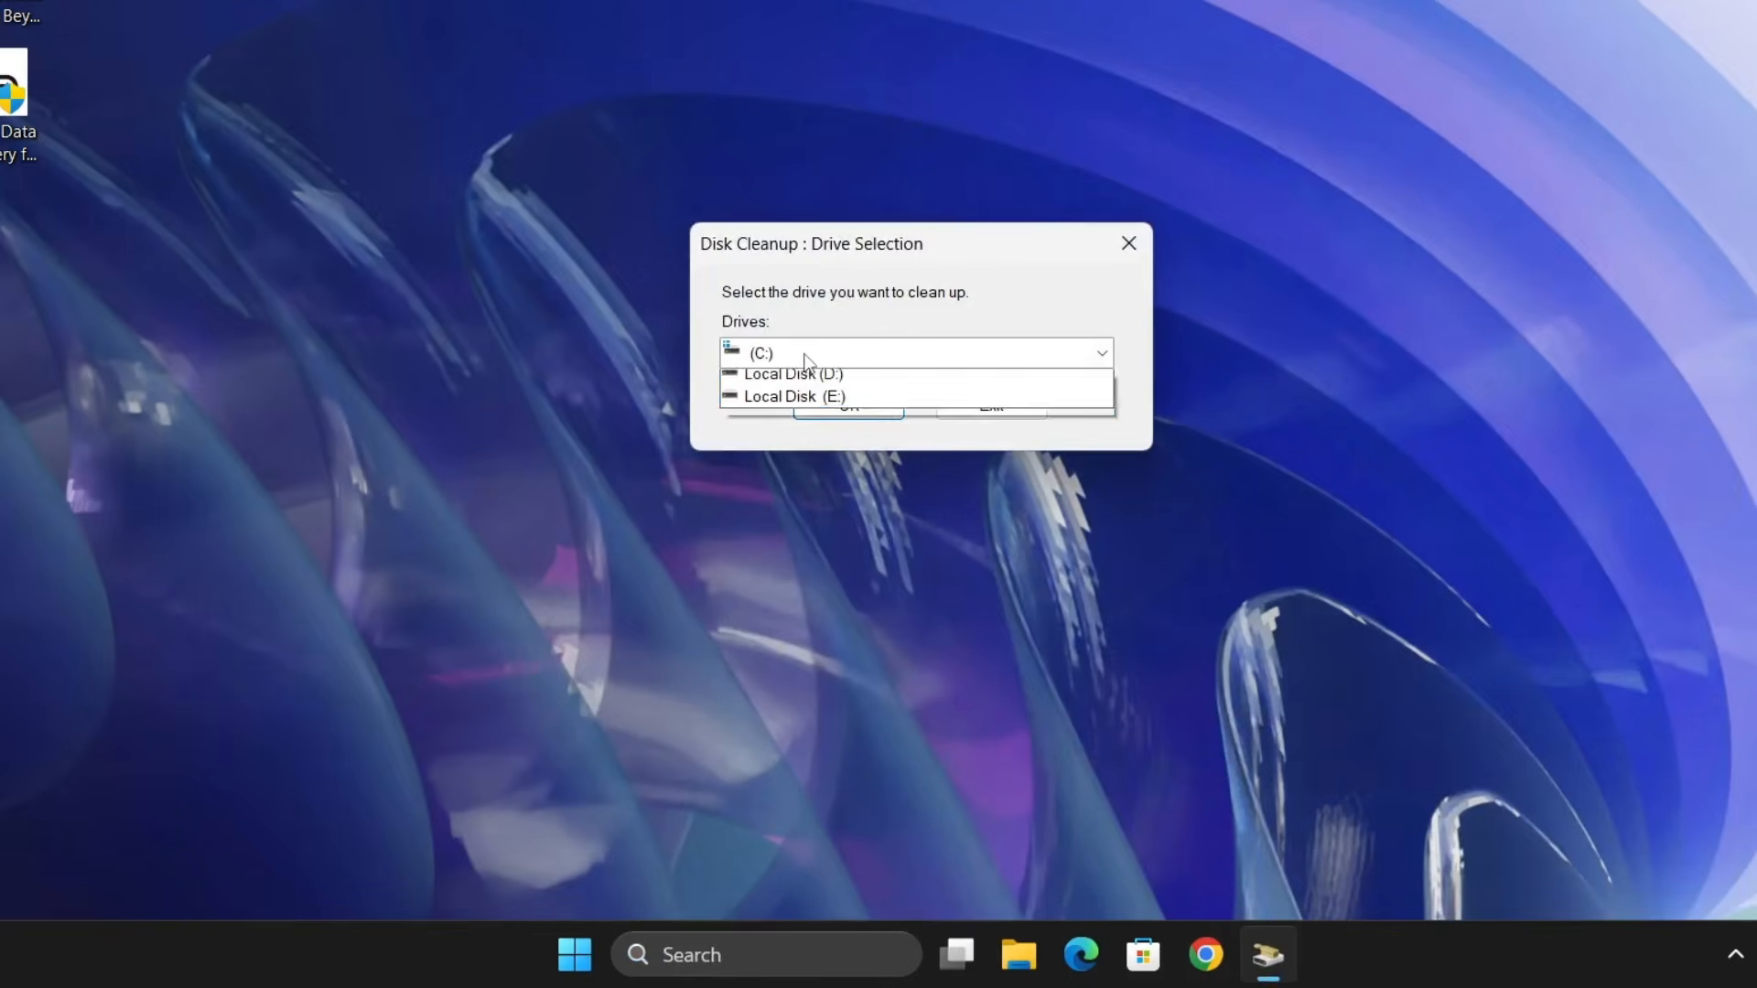
left_click(814, 376)
left_click(816, 408)
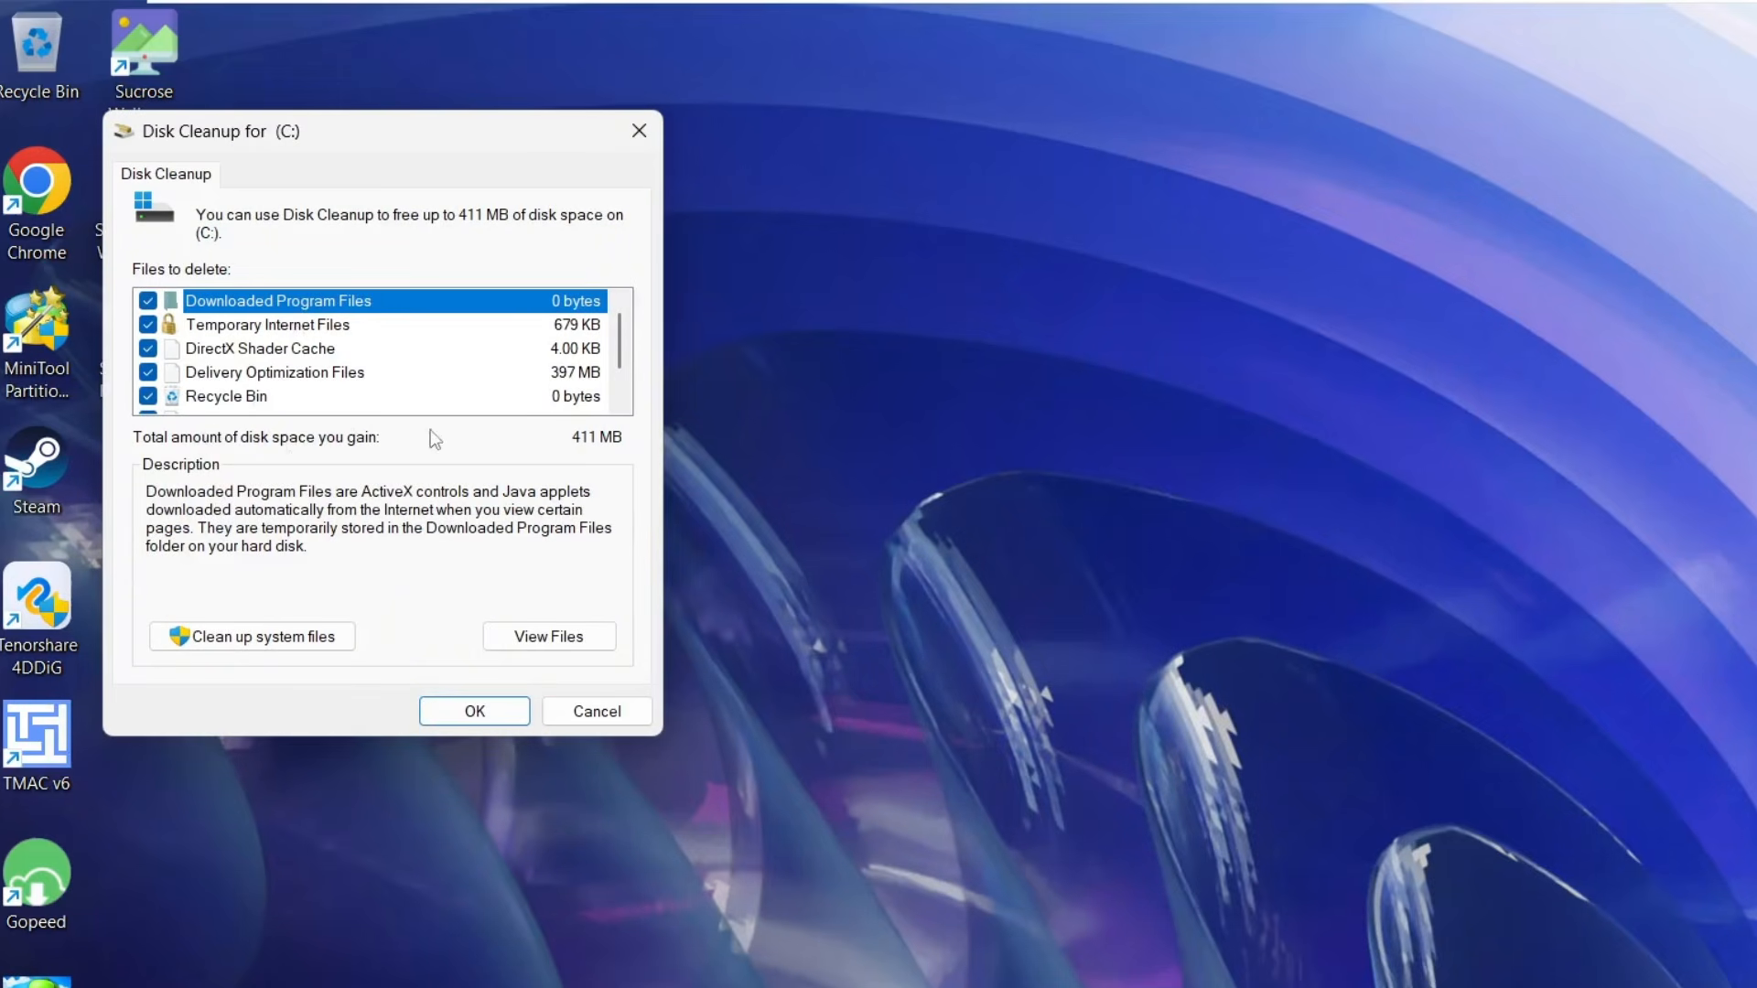
left_click(462, 723)
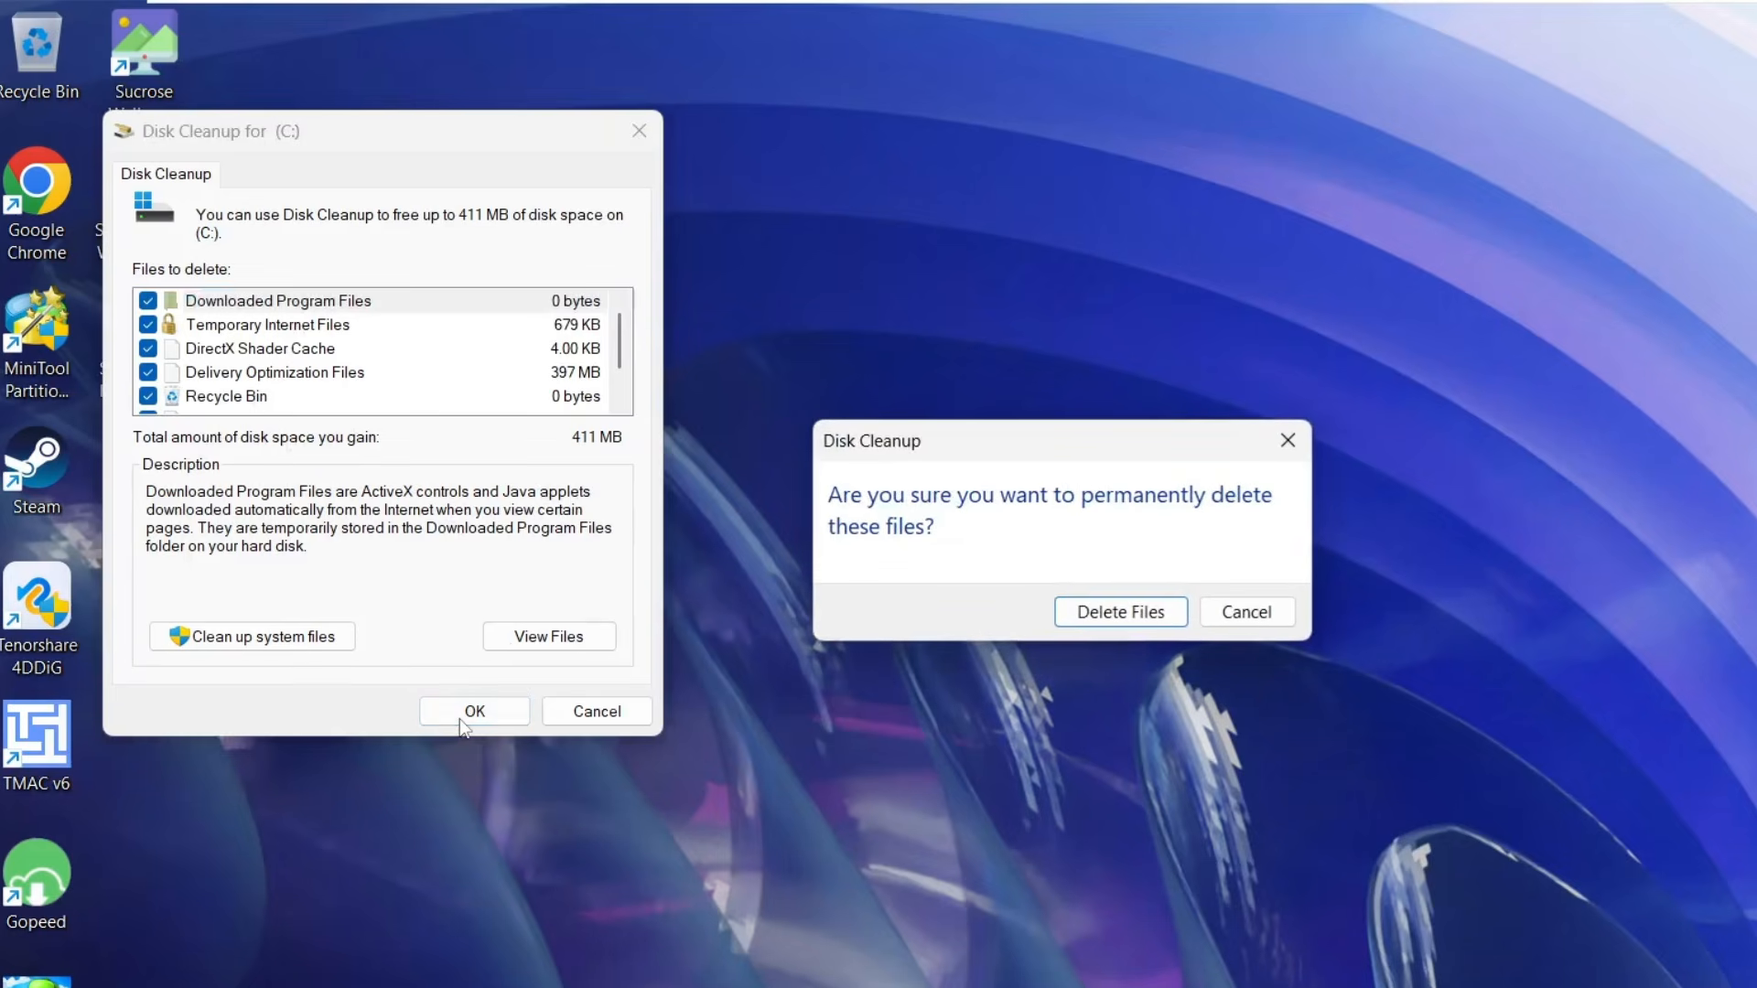
left_click(1080, 604)
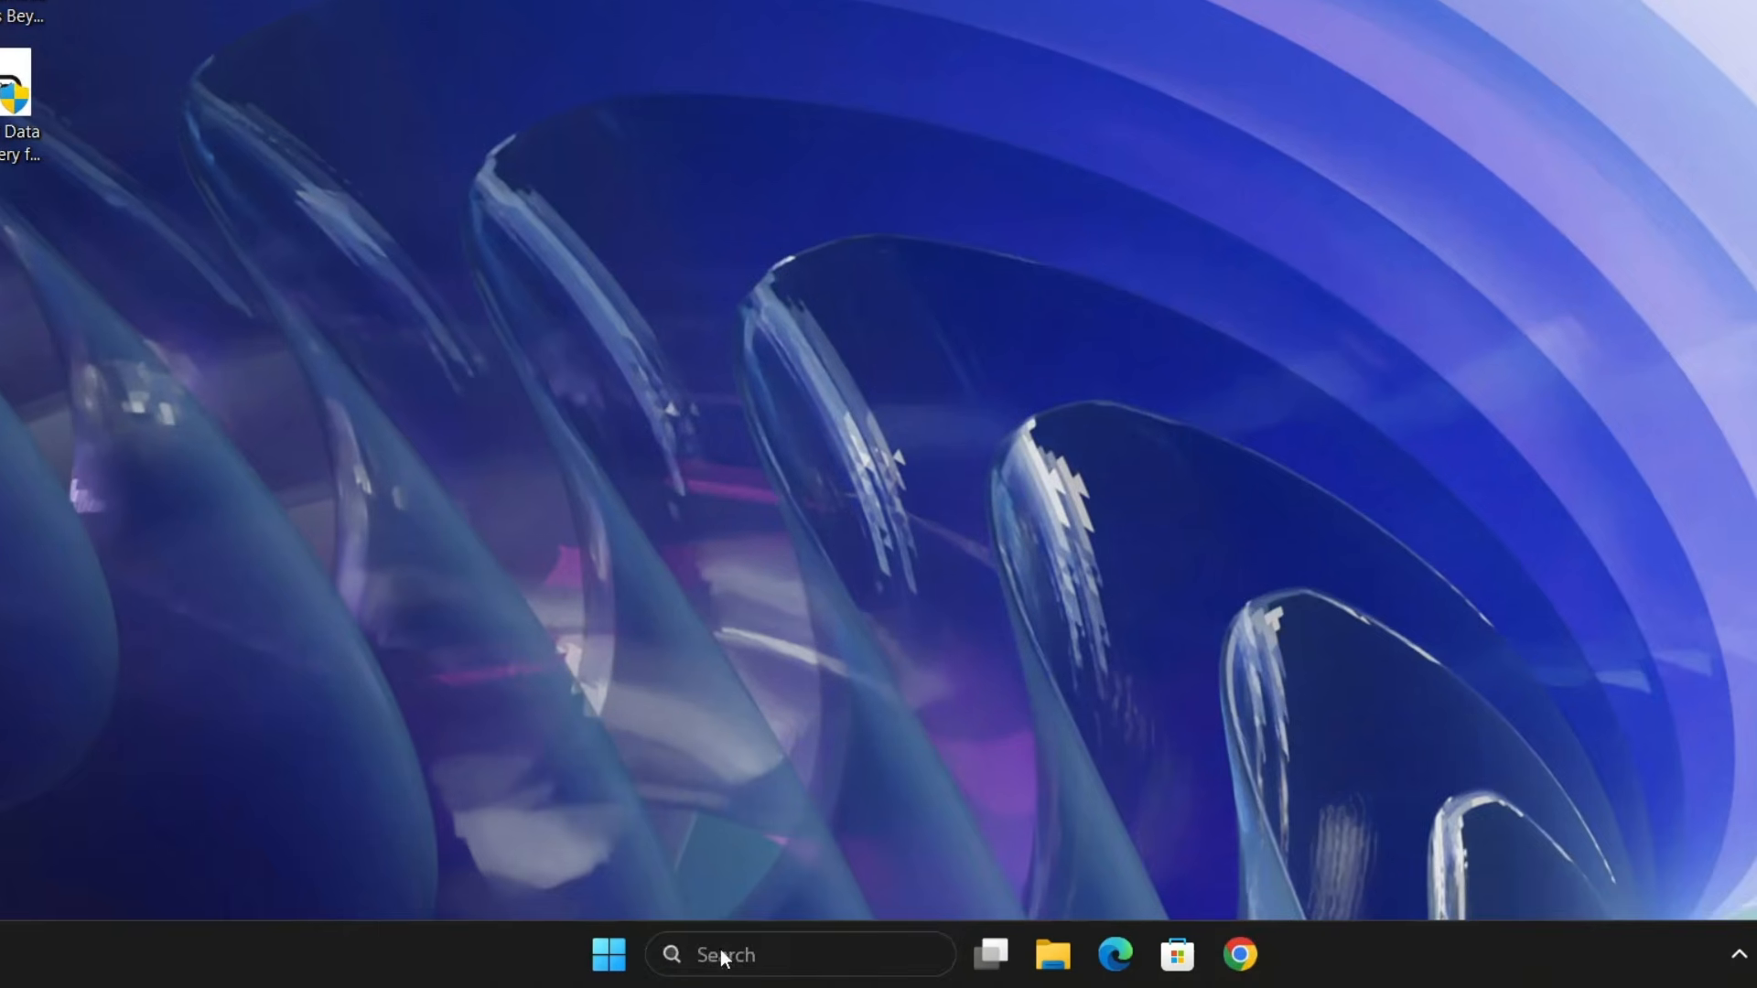
- Open Defragment and Optimize Drives through Windows search, start optimizing drive (C:), and close its window
left_click(723, 954)
type("defra")
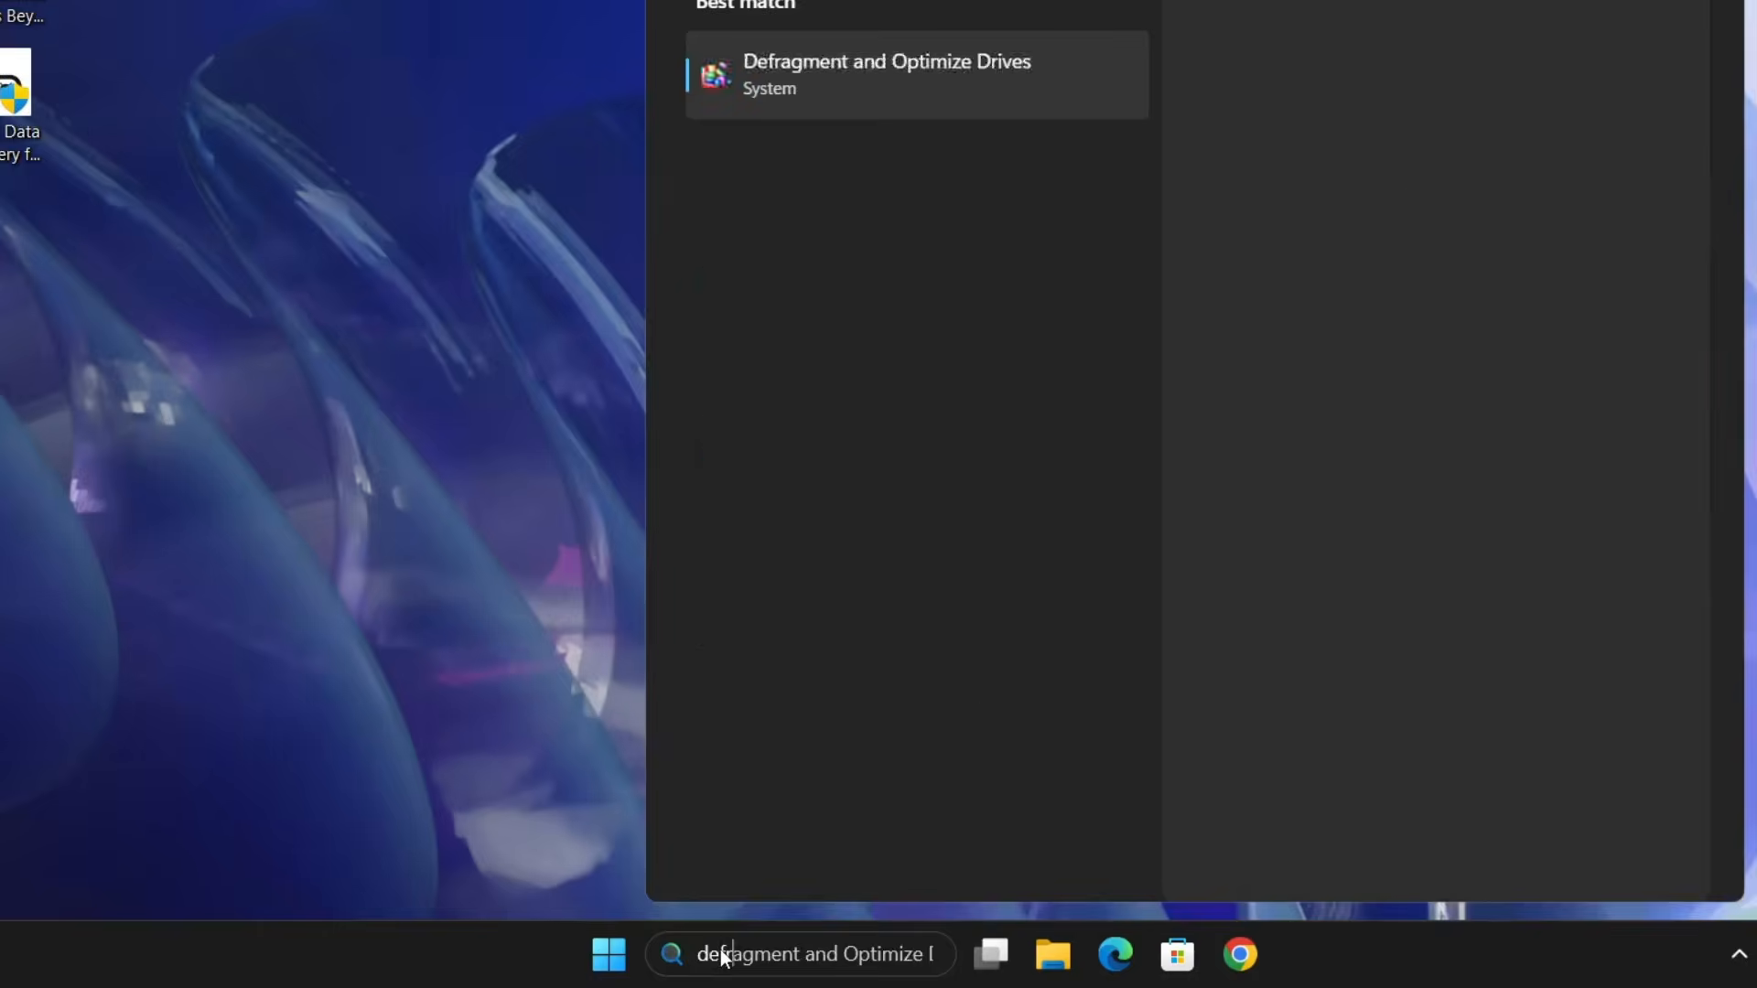
type("g")
key("BackSpace")
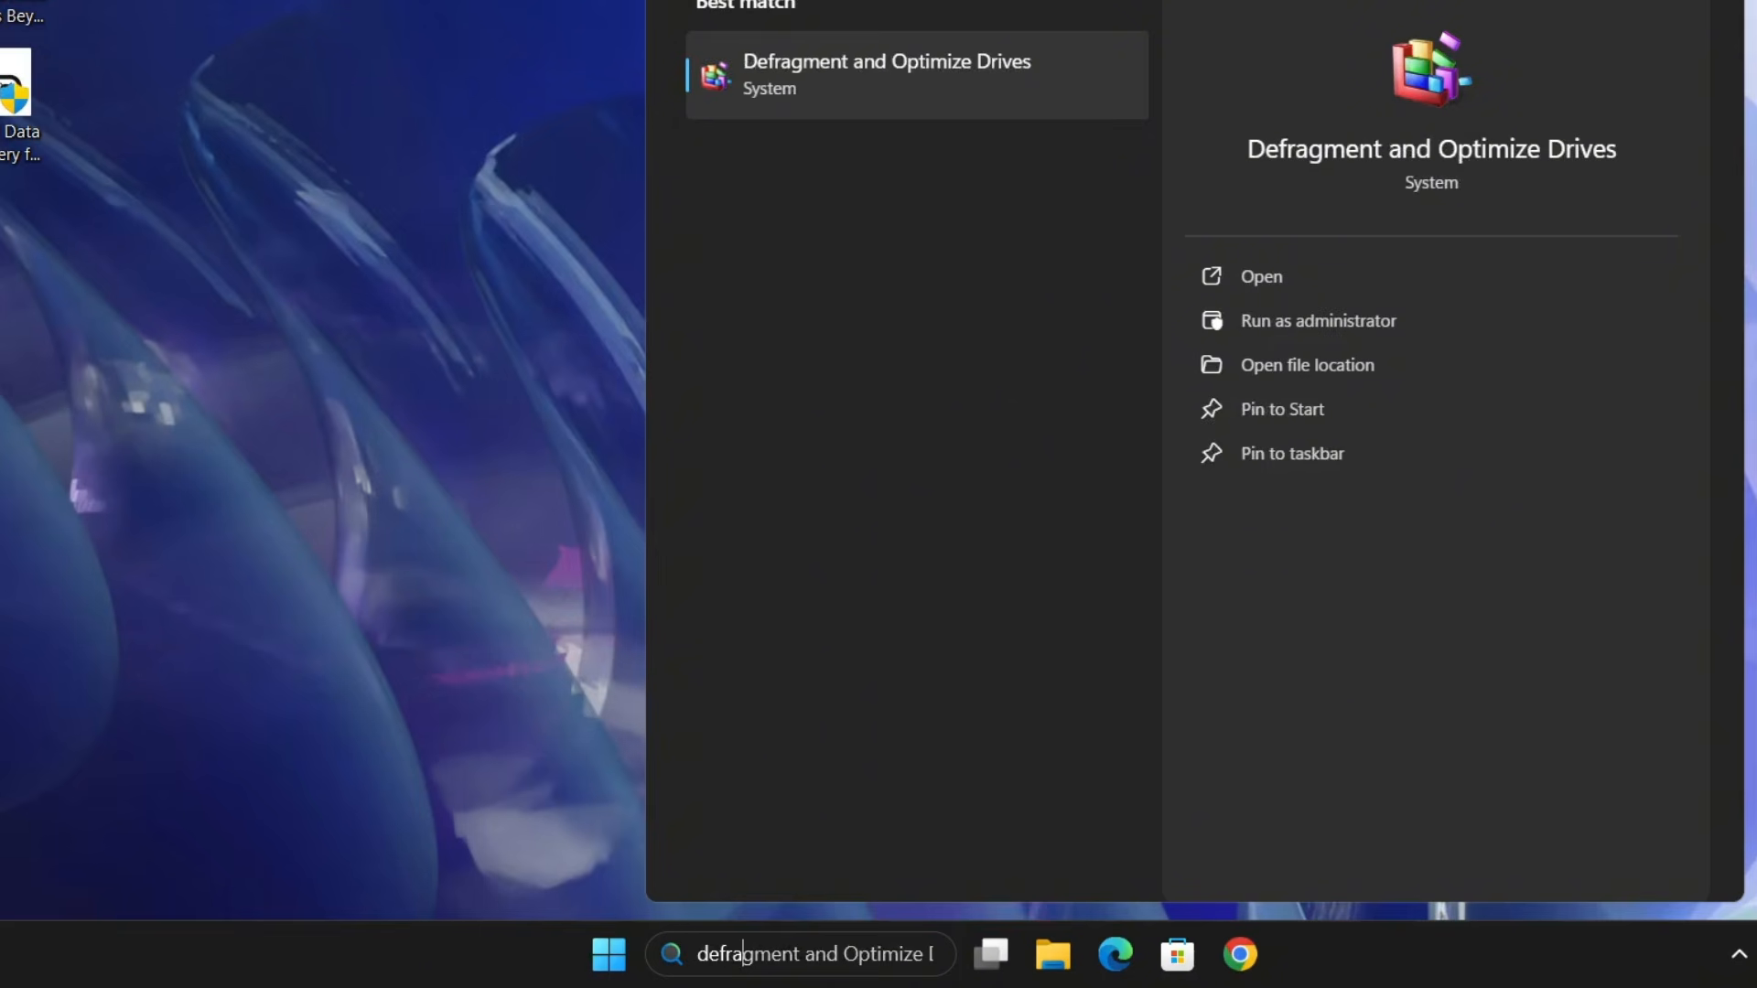
left_click(933, 100)
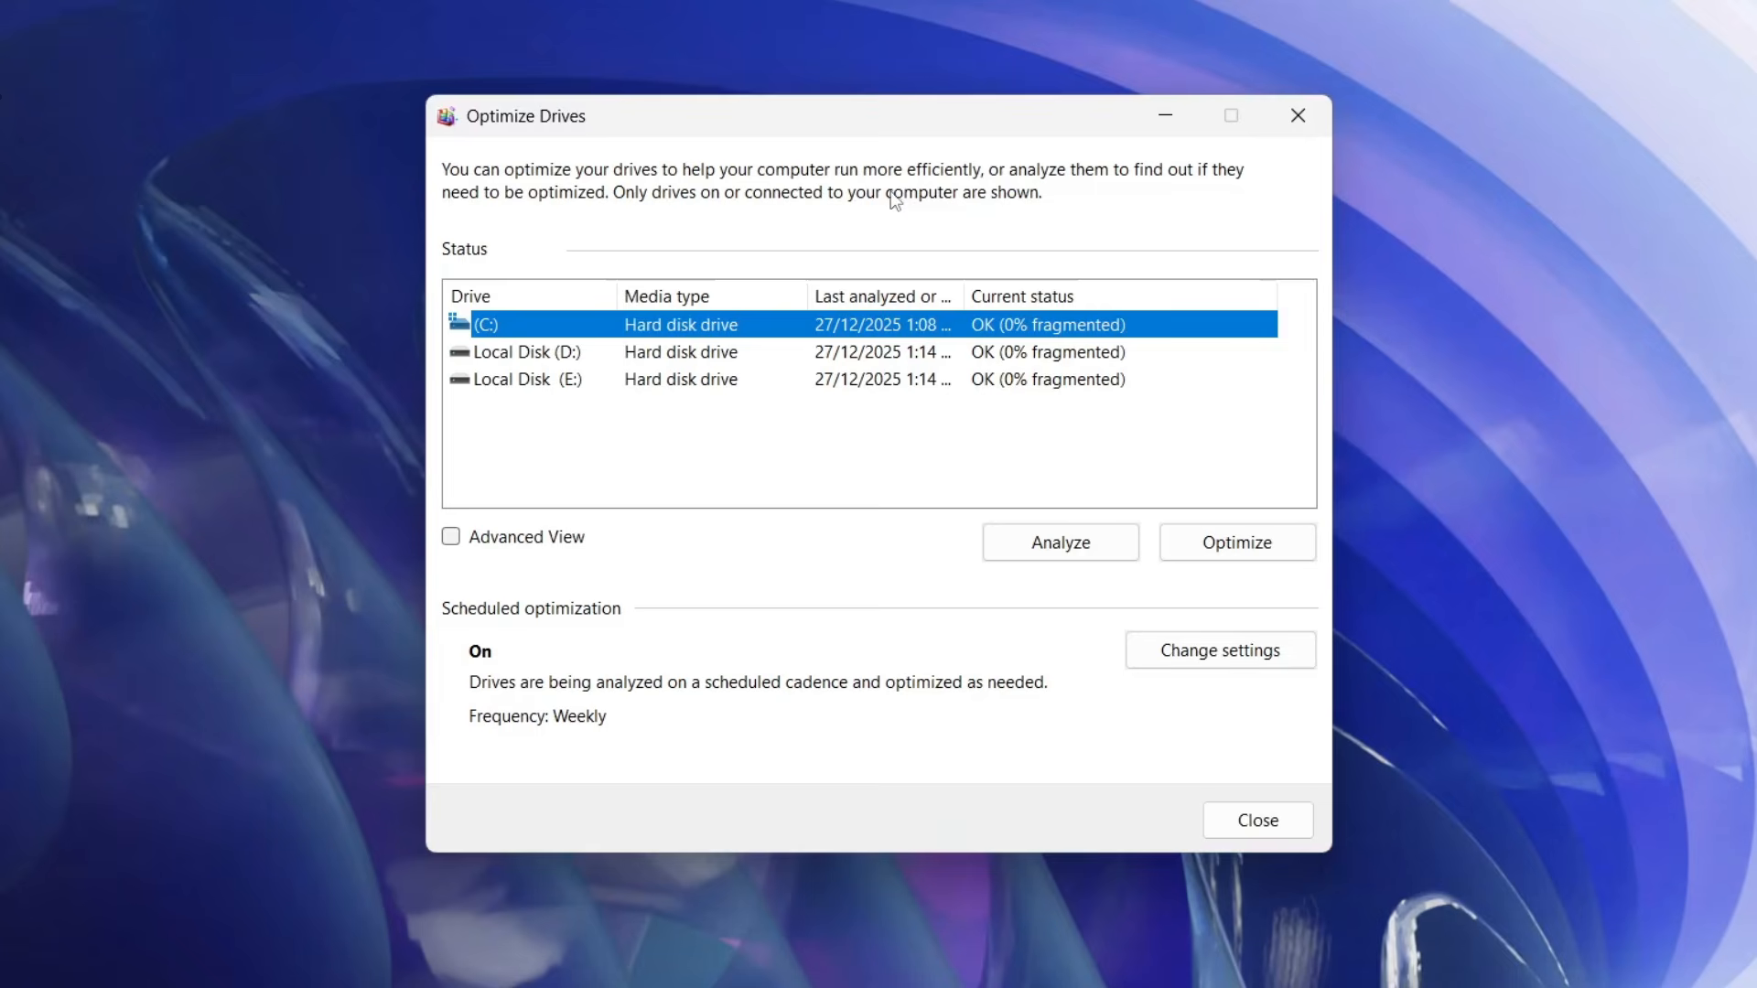
left_click(1234, 542)
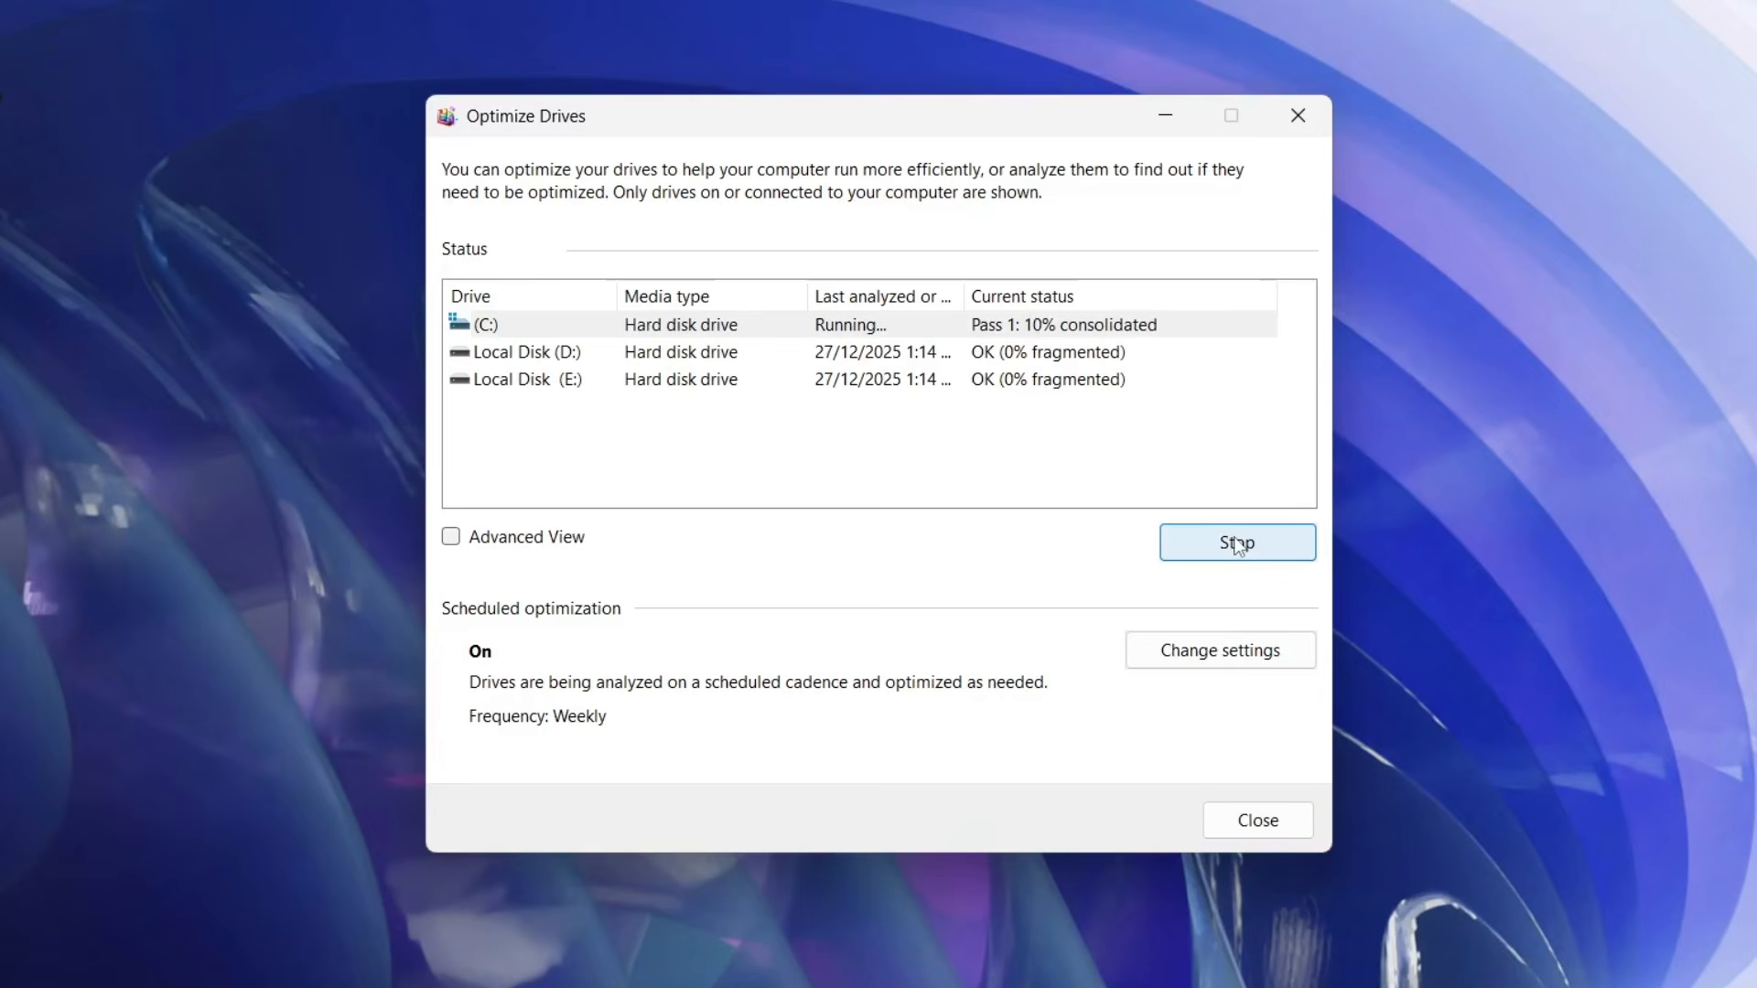
left_click(1305, 128)
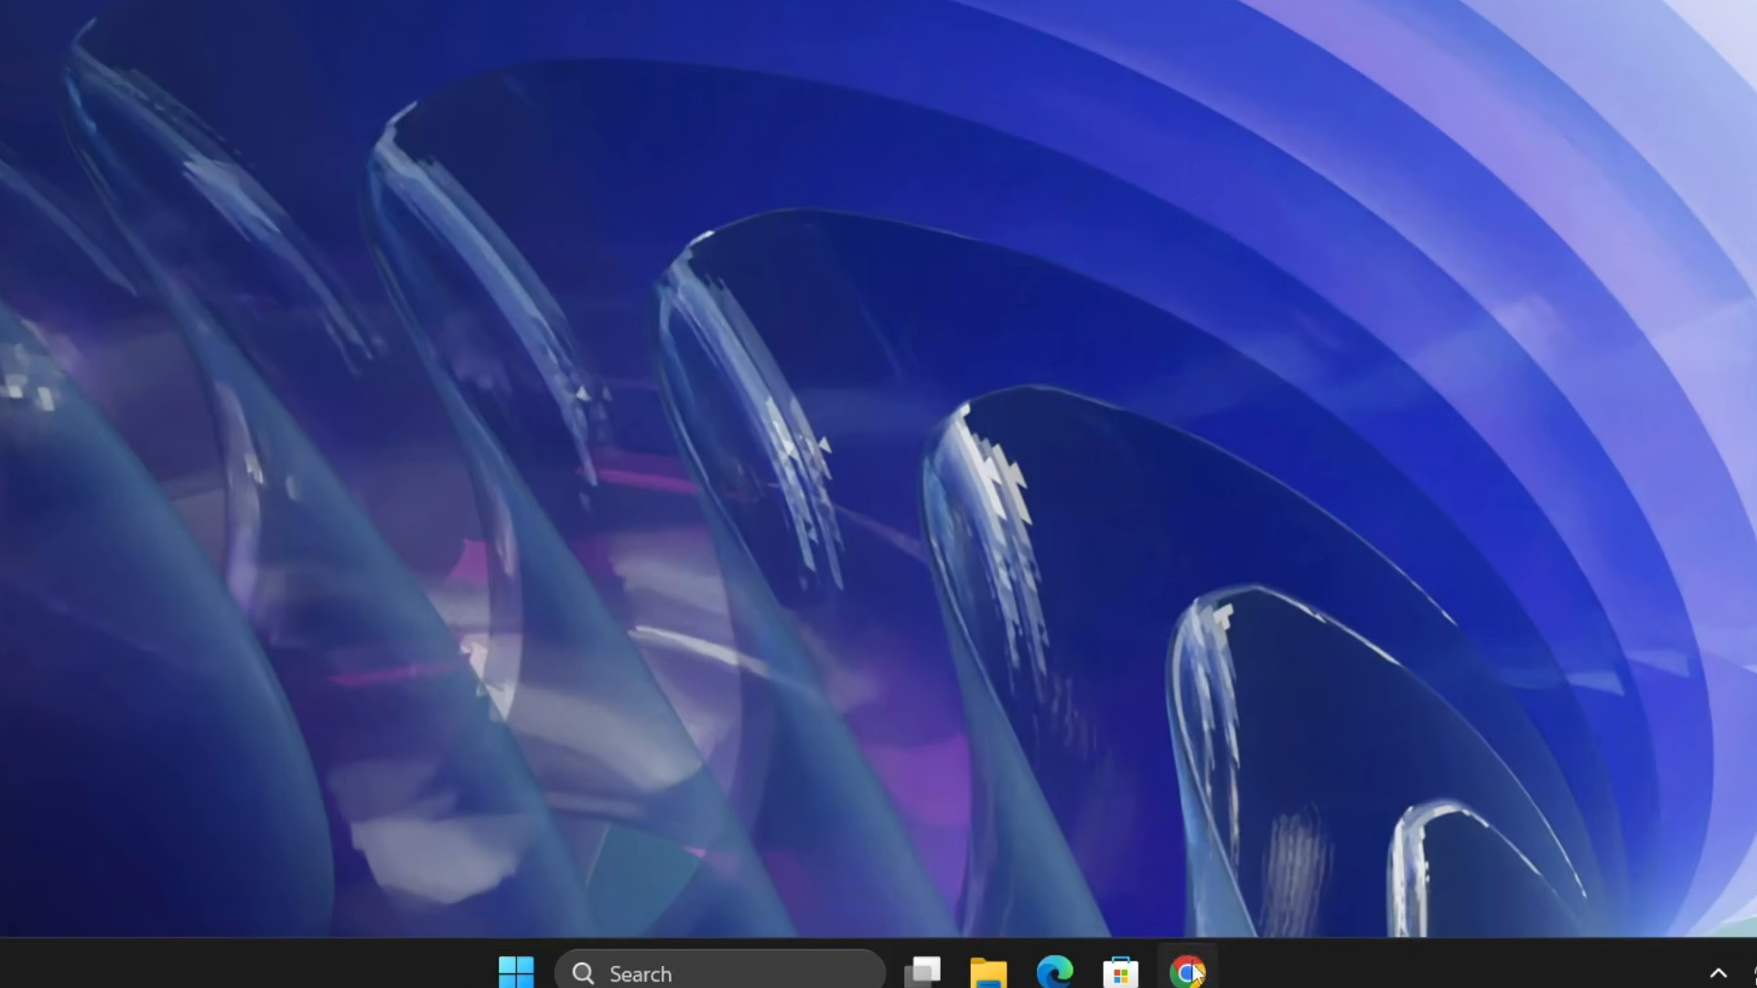
- Switch to Google Chrome, search the web for tronscript, and open the bmrf/tron repository on GitHub
left_click(1135, 966)
type("t")
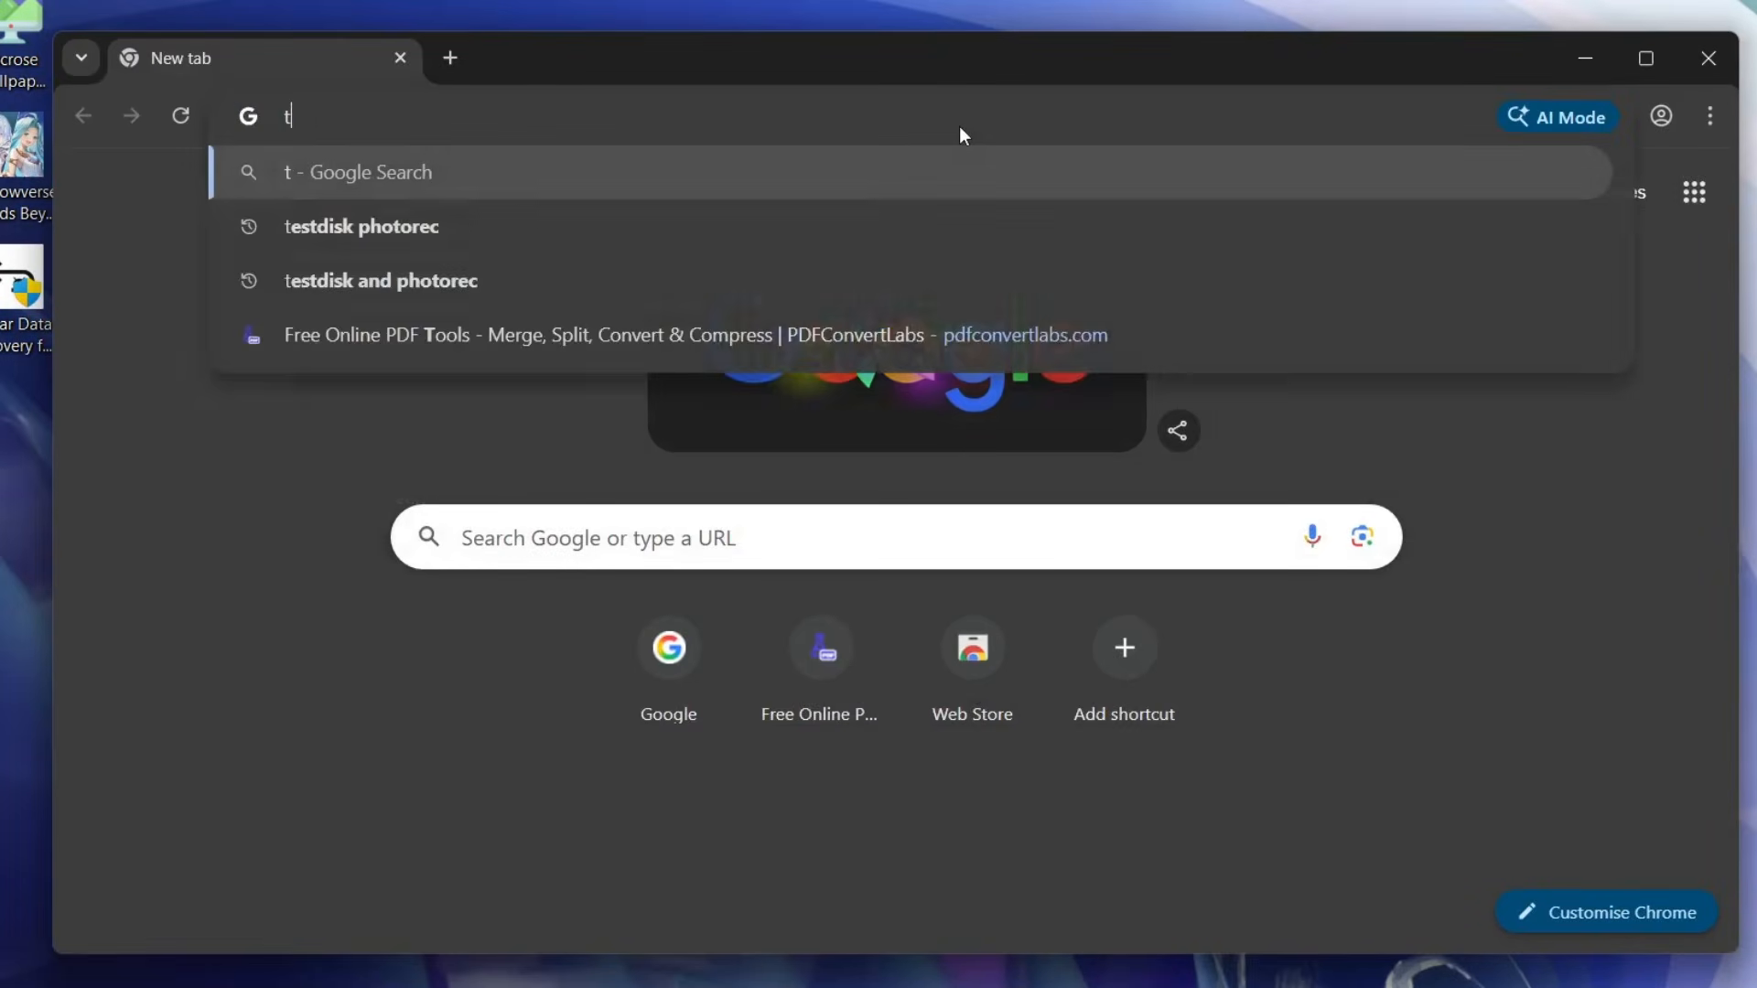
type("ronscript")
key("Return")
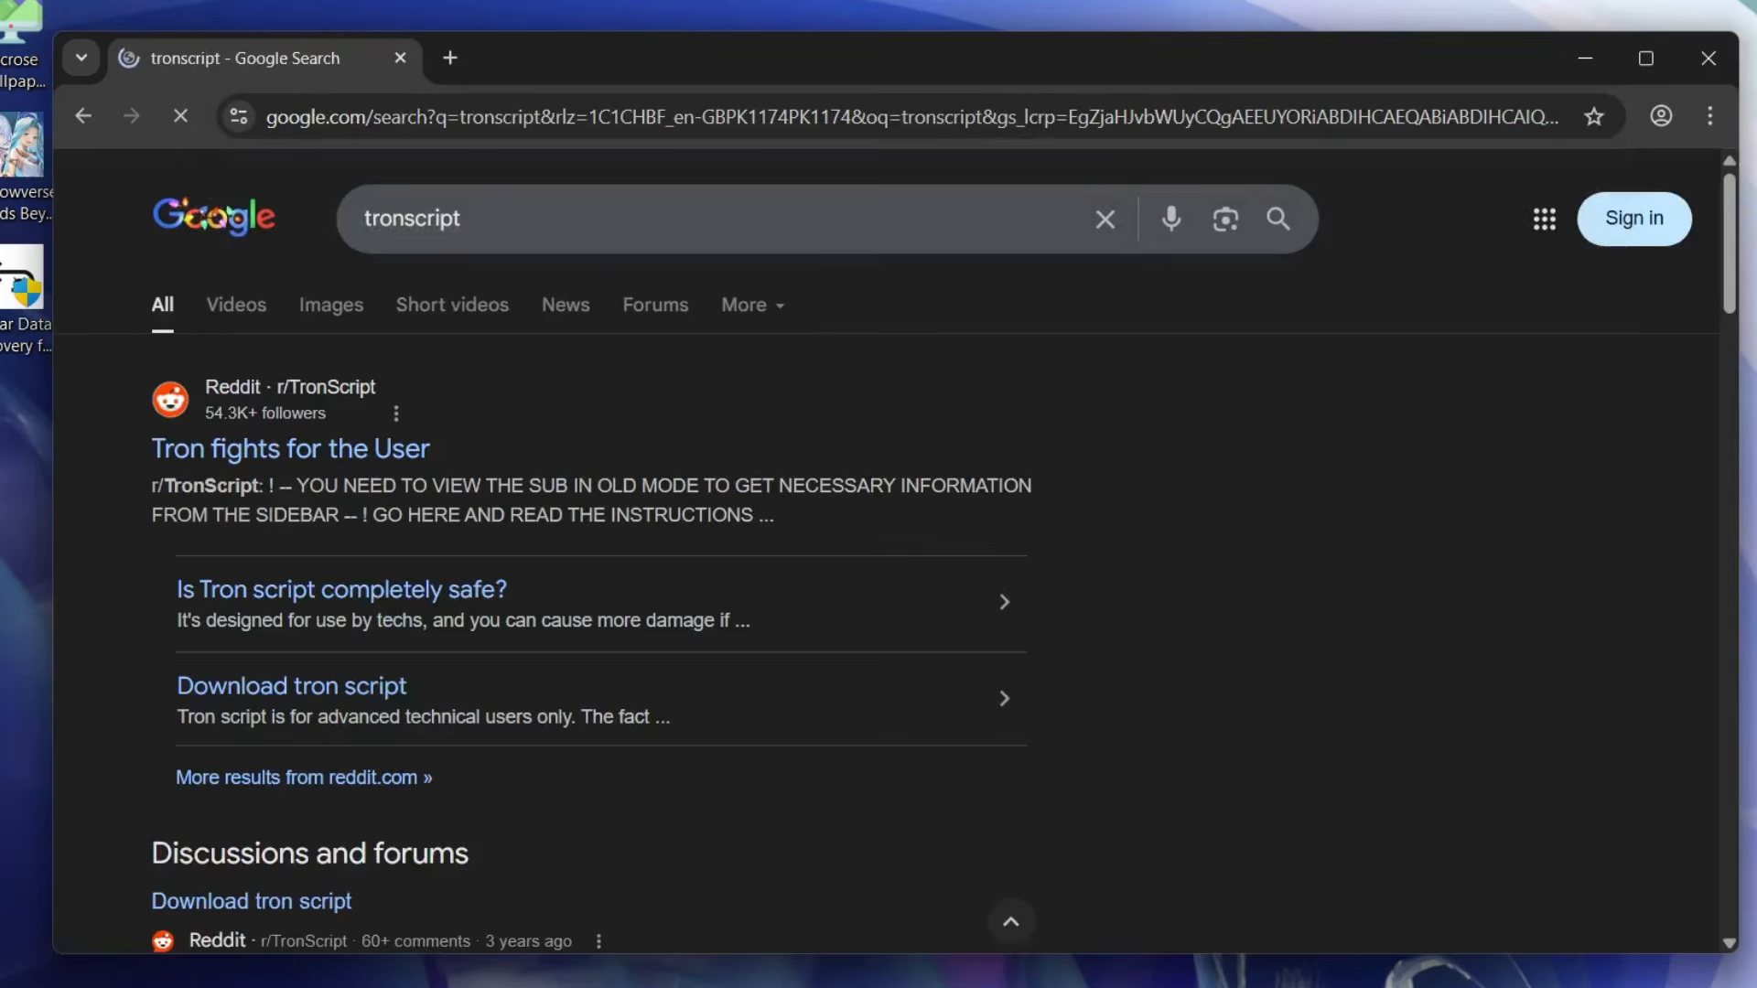
scroll(893, 228, "down", 9)
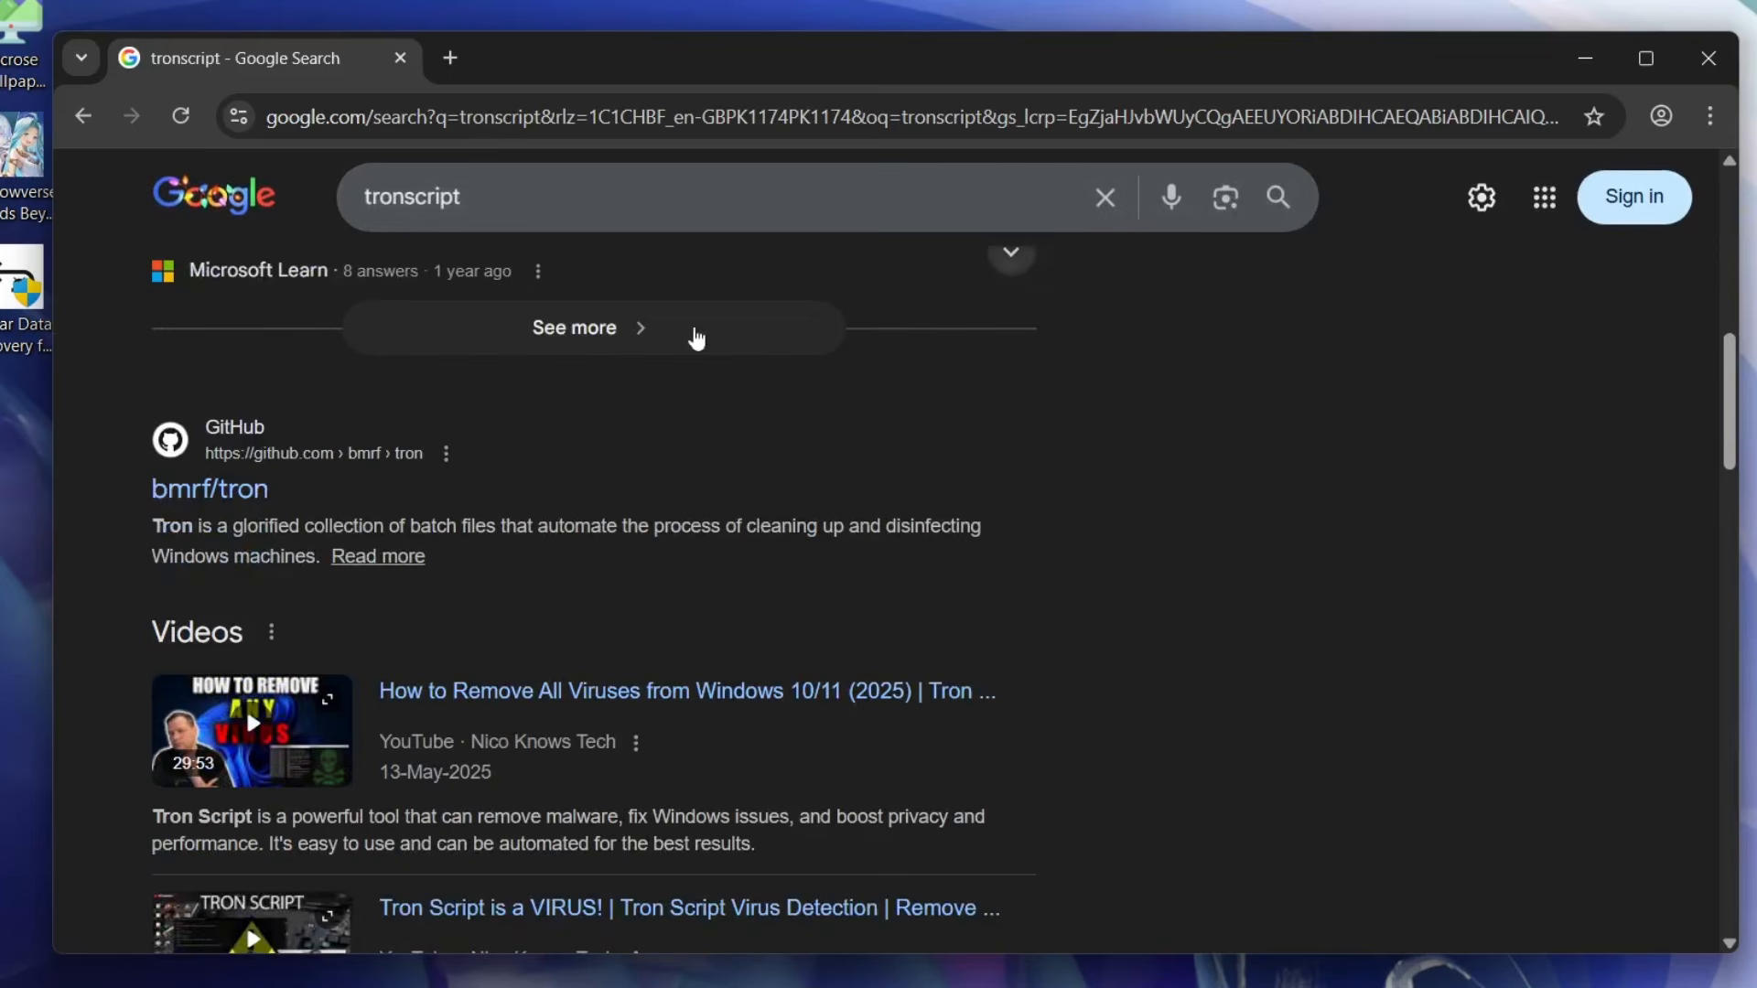
left_click(207, 501)
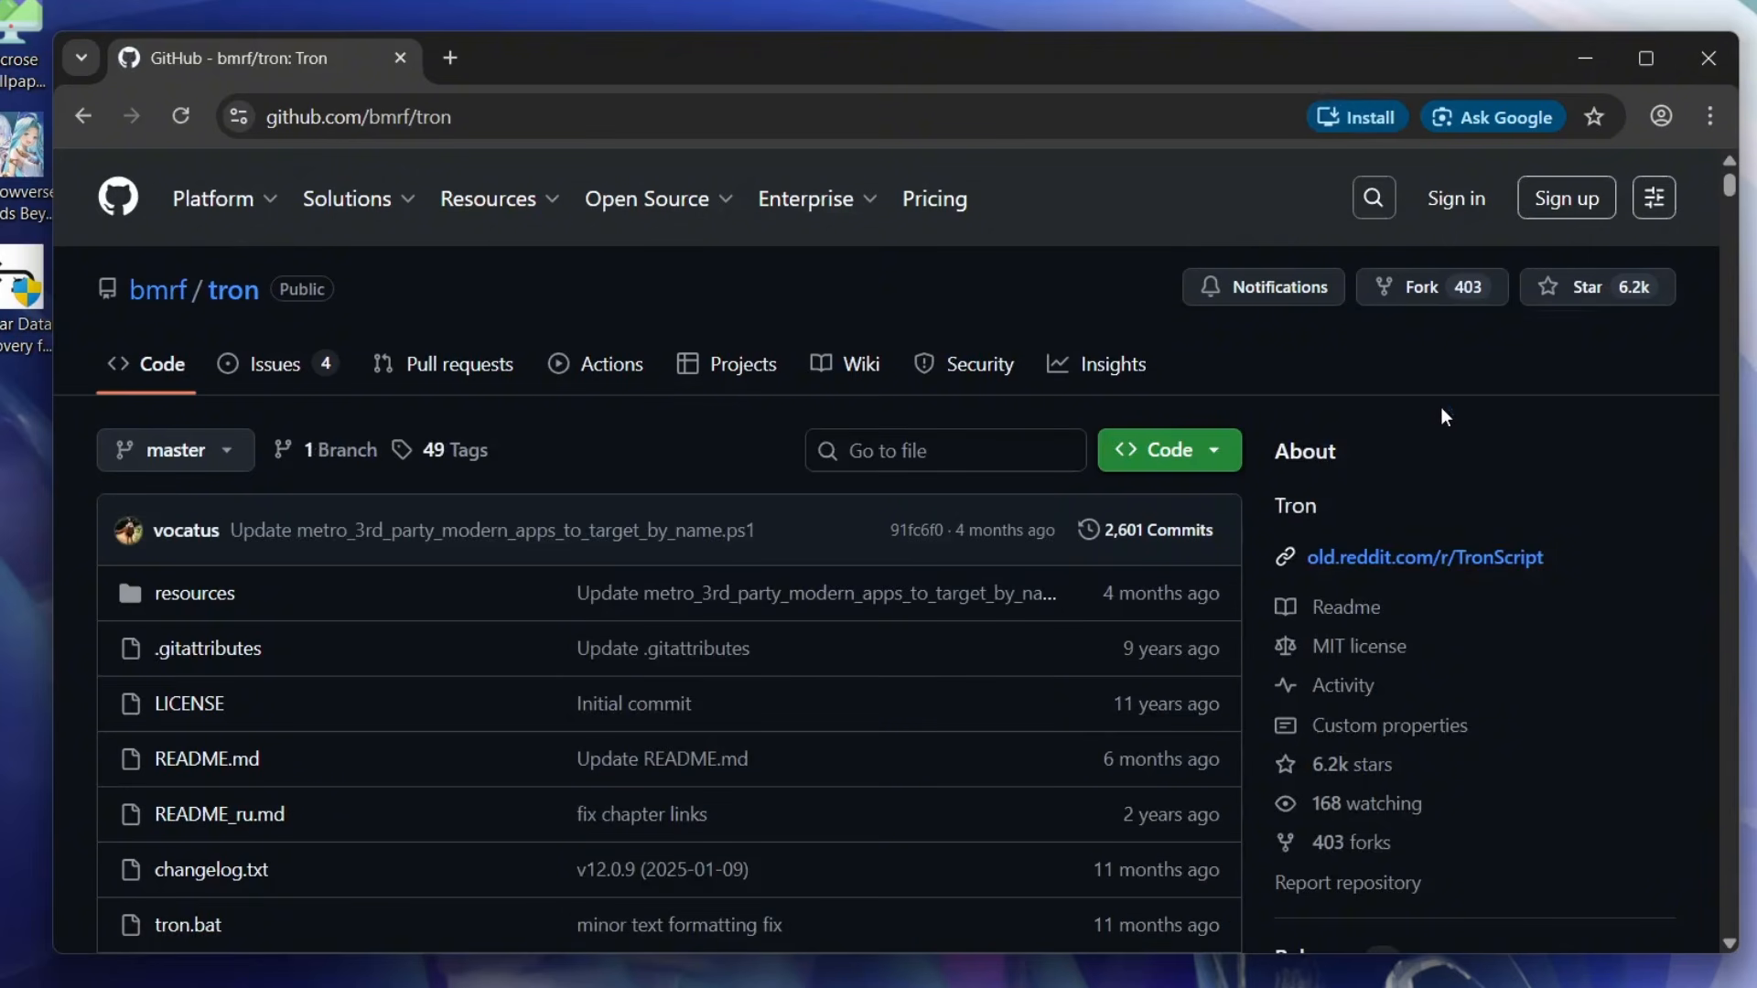
- Open the Tron v12.0.6 release and download its source code as a zip file
scroll(1442, 410, "down", 5)
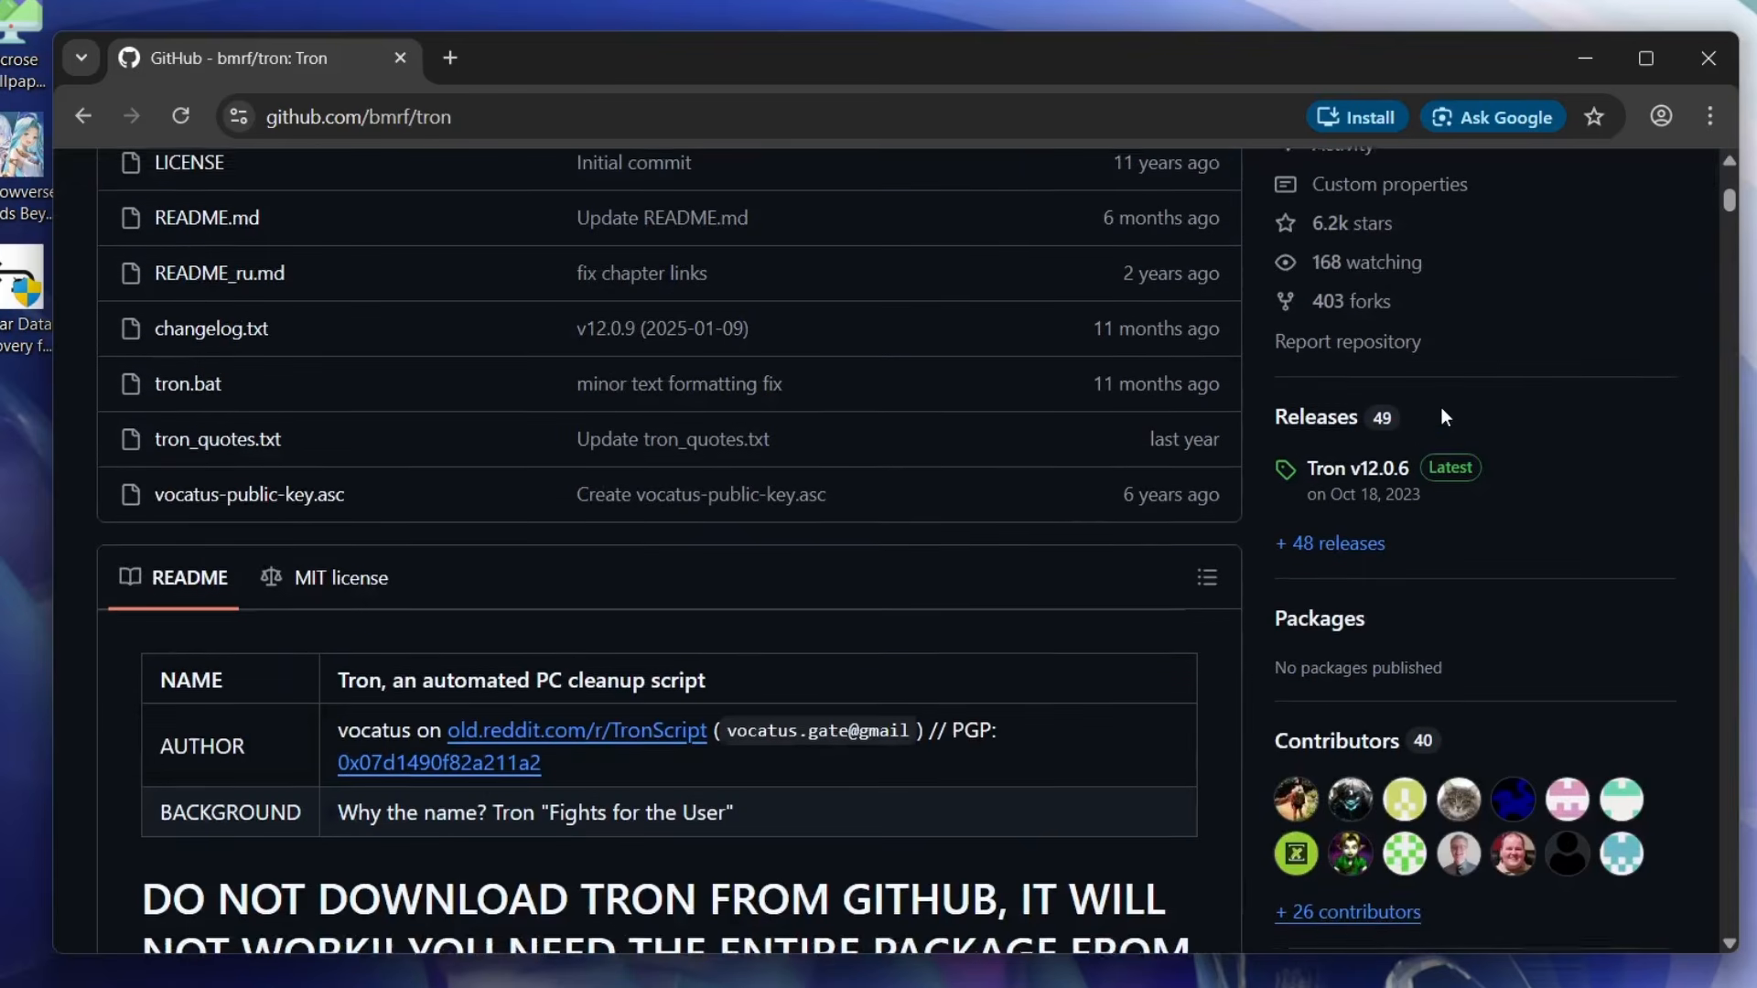
left_click(1358, 469)
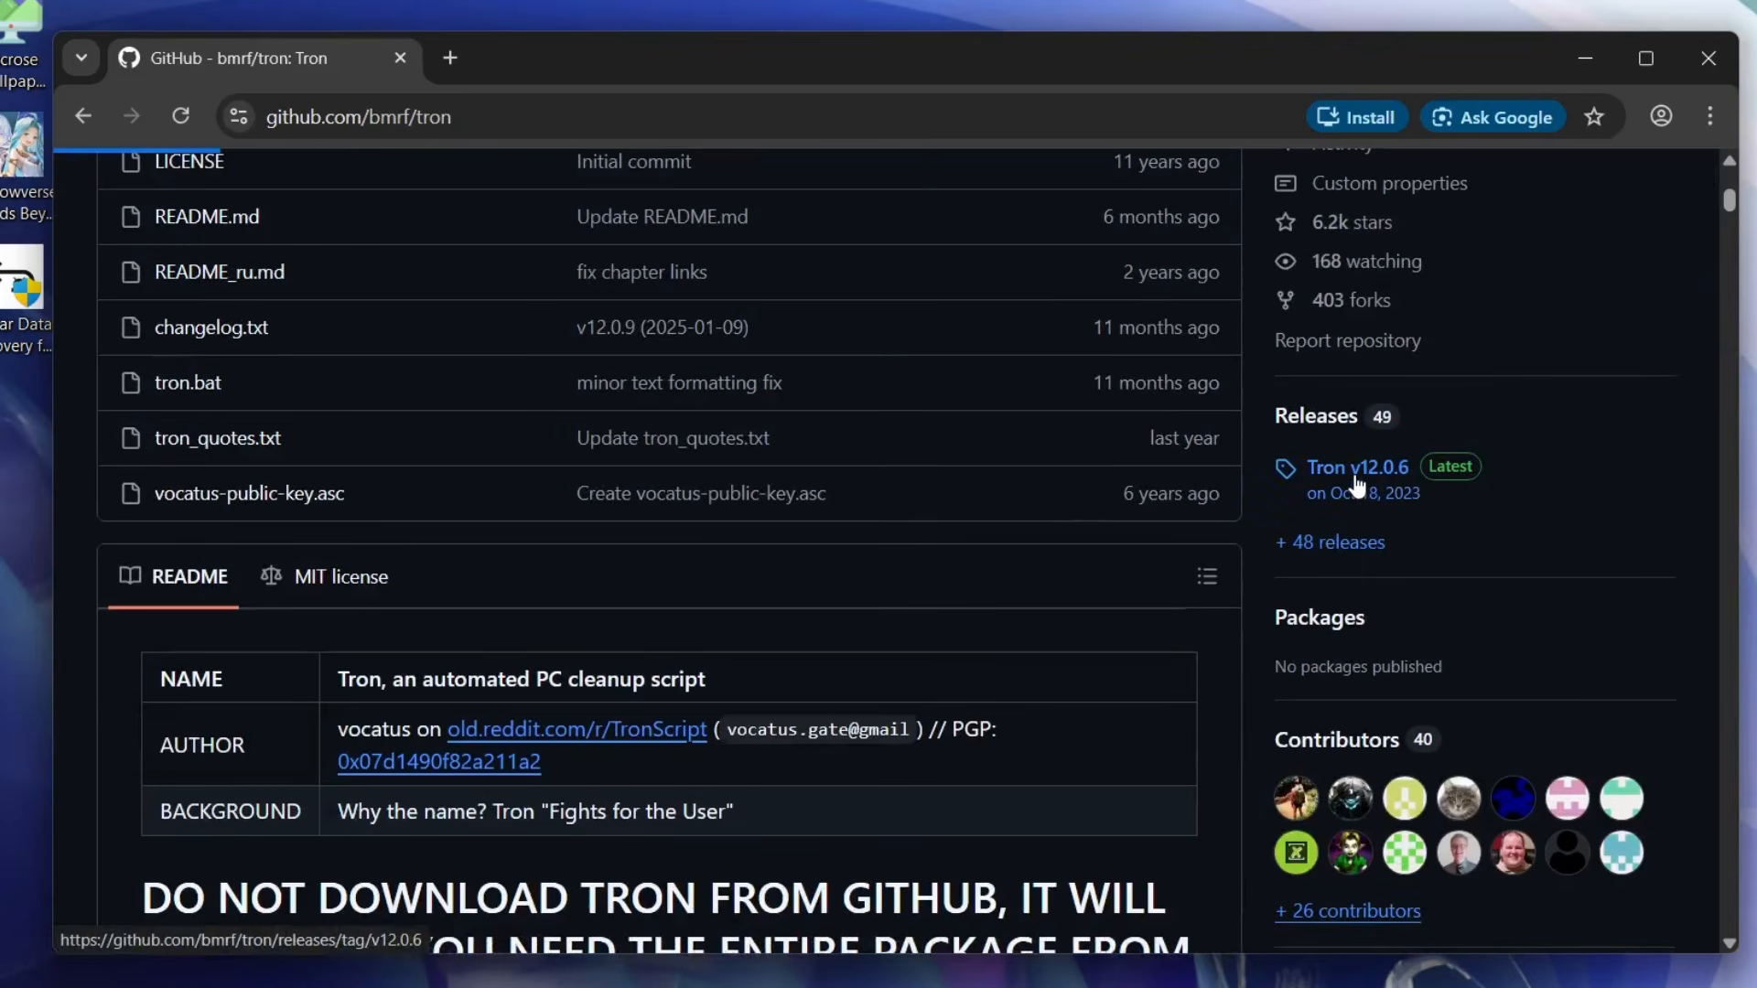
scroll(475, 684, "down", 1)
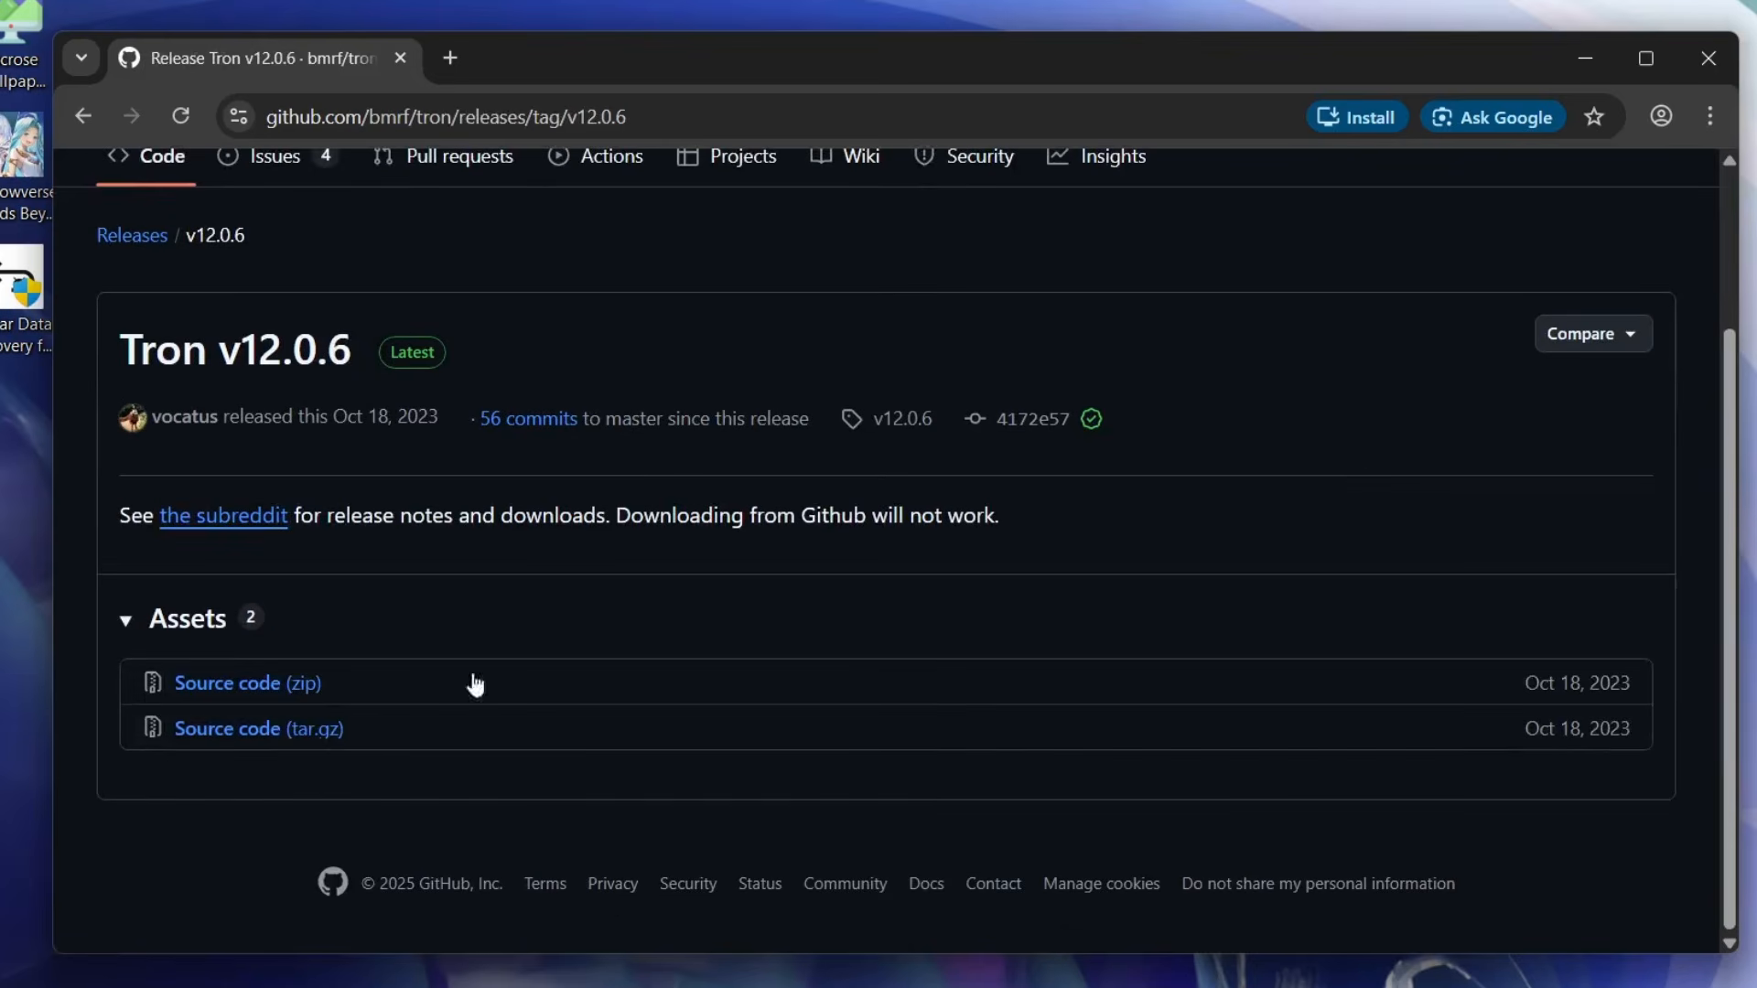
left_click(304, 686)
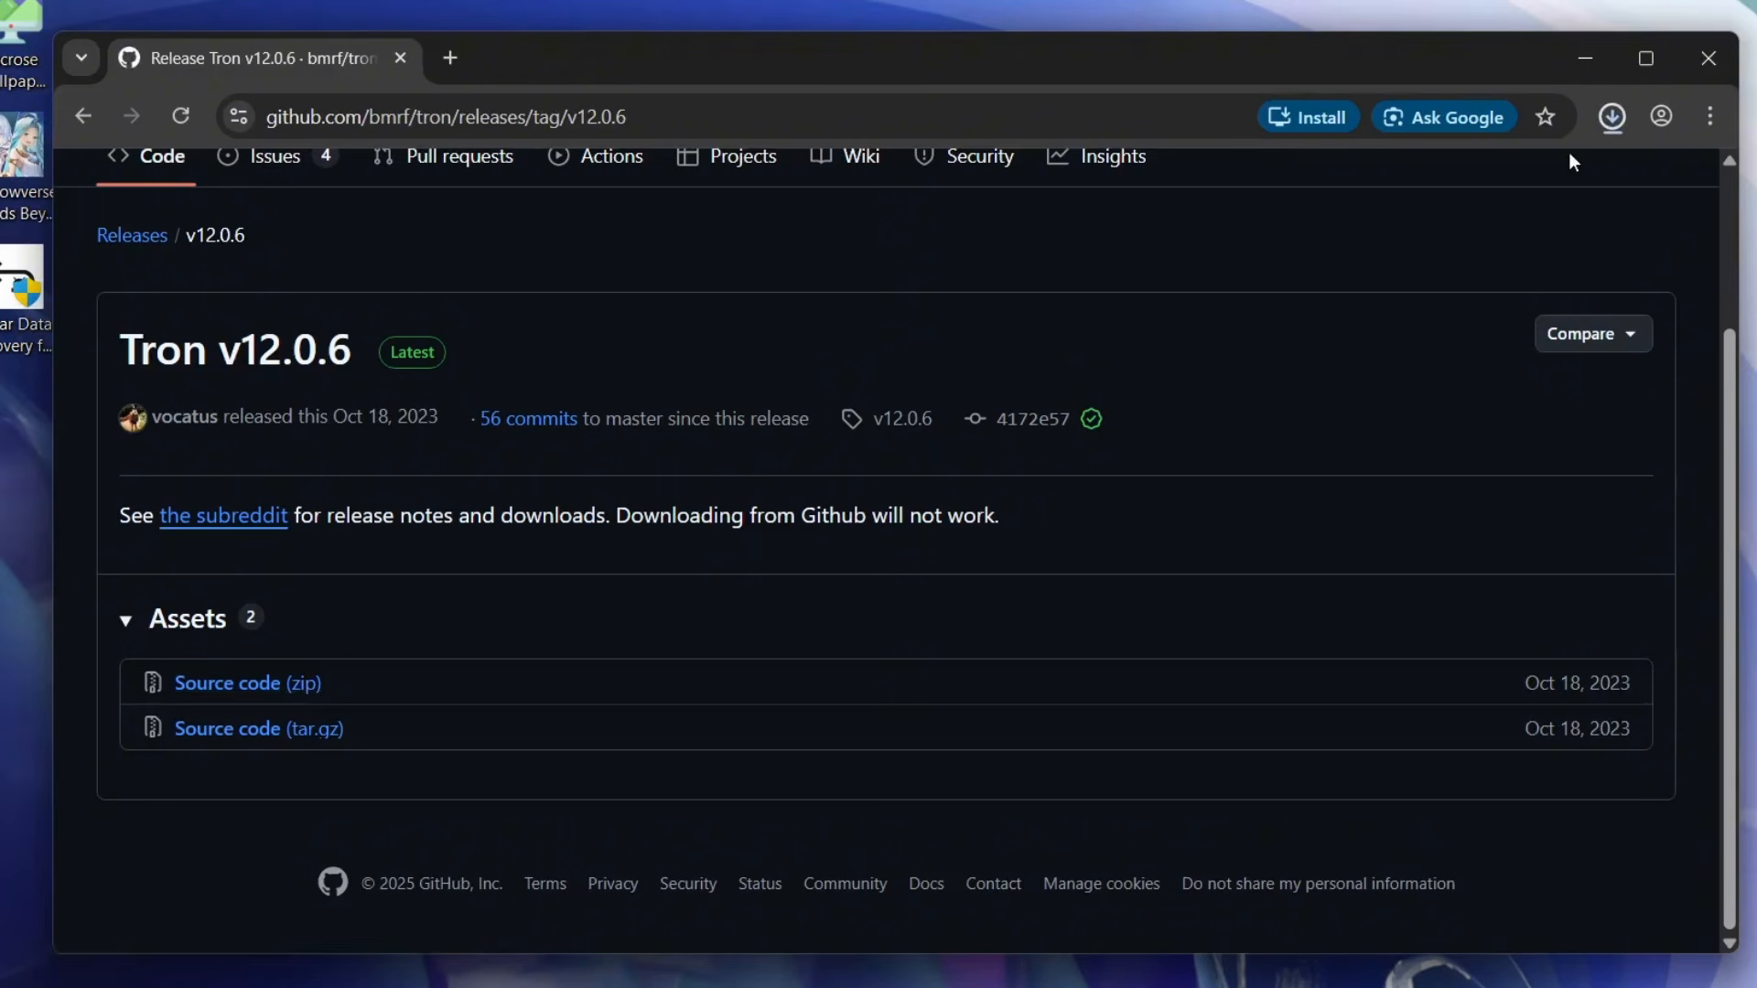
- Show the downloaded tron-12.0.6.zip in its folder and extract it to the suggested tron-12.0.6 folder in Downloads
left_click(1615, 119)
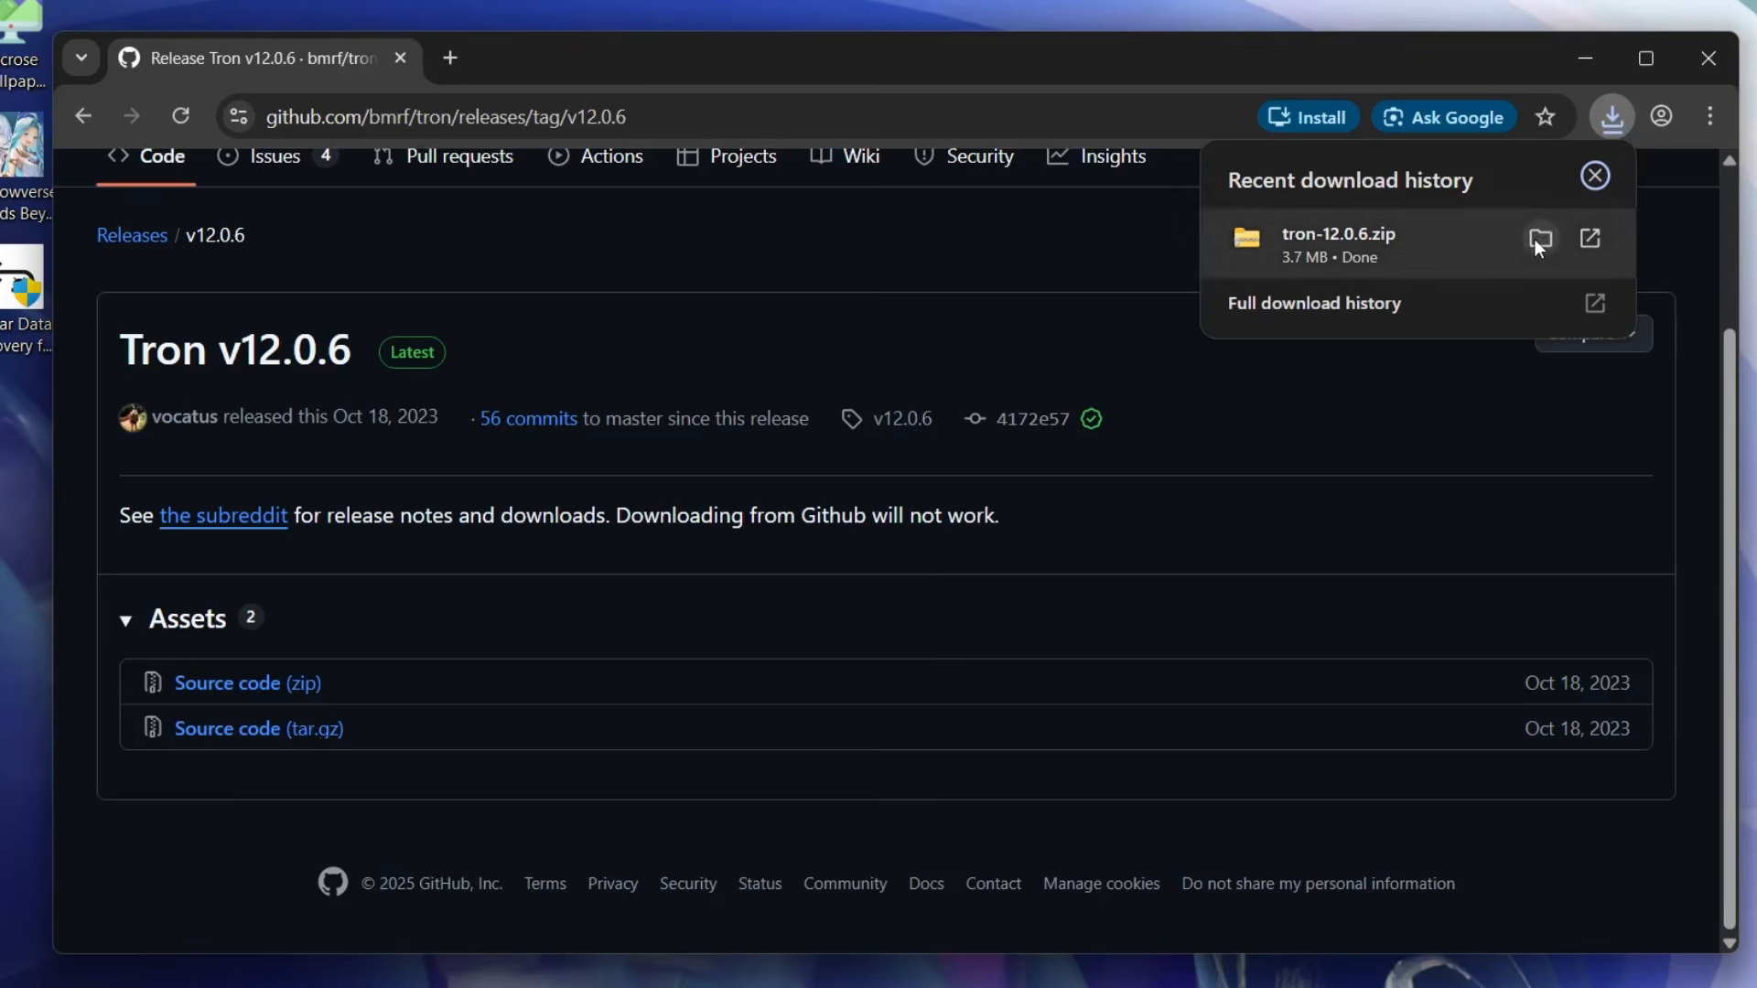
left_click(1537, 239)
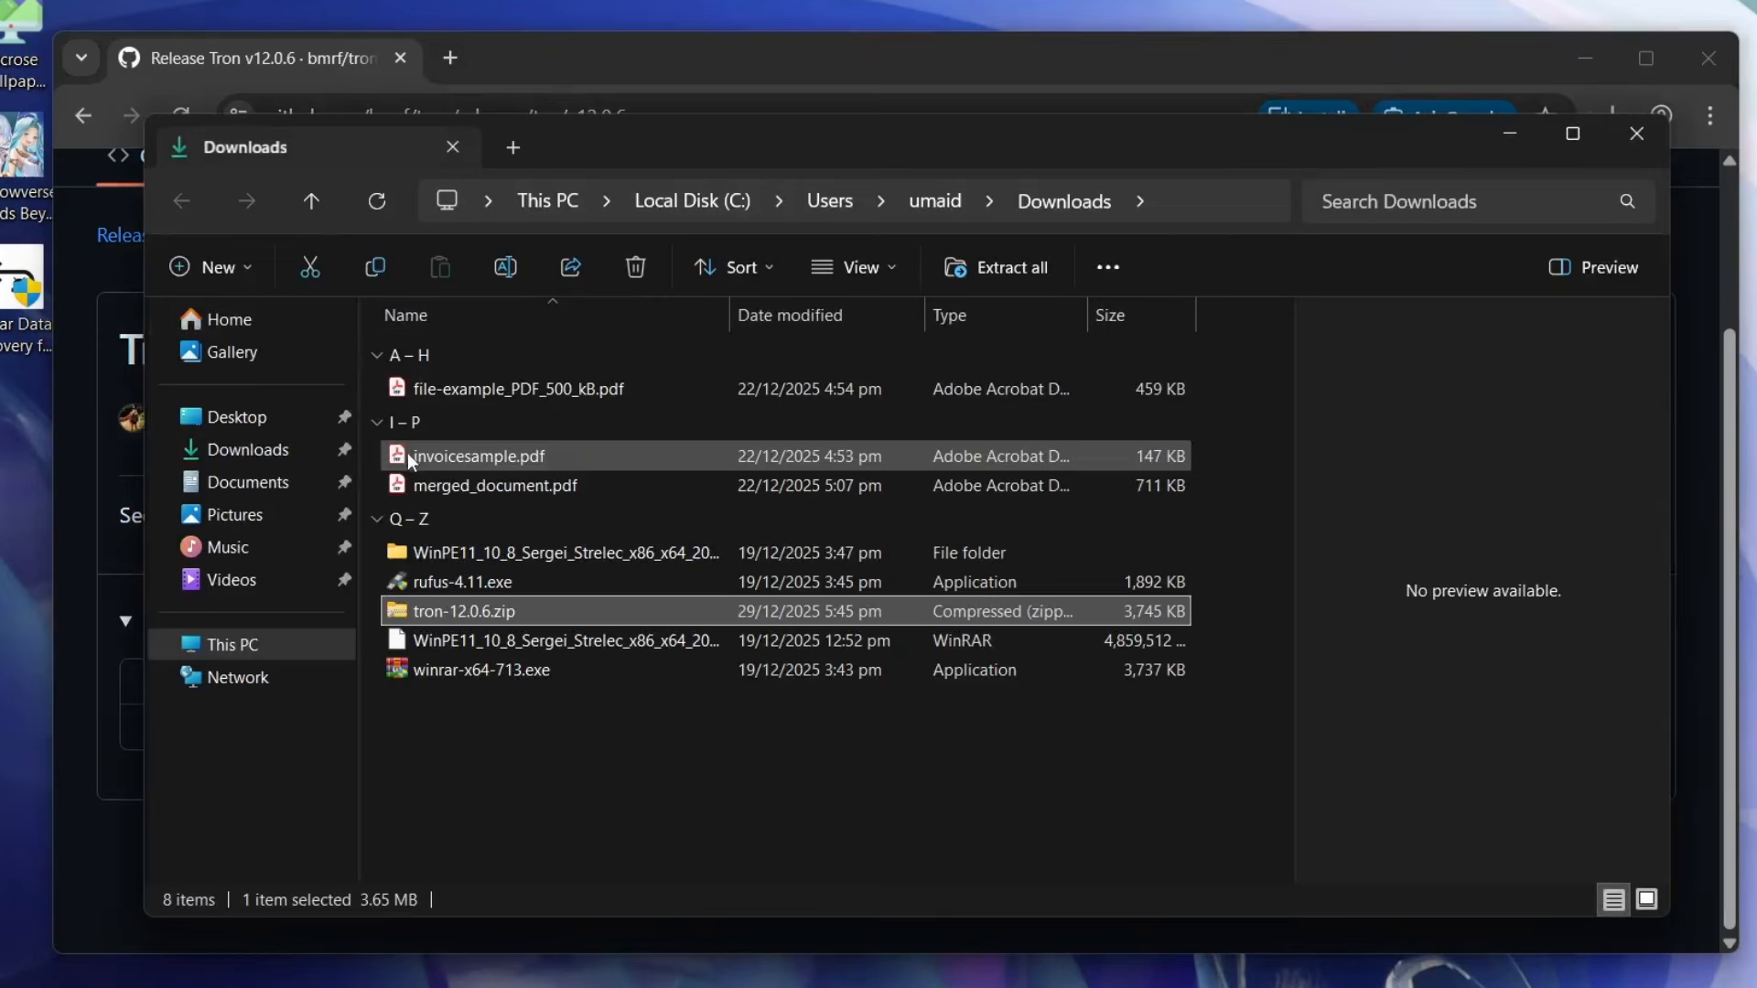
right_click(426, 613)
left_click(536, 525)
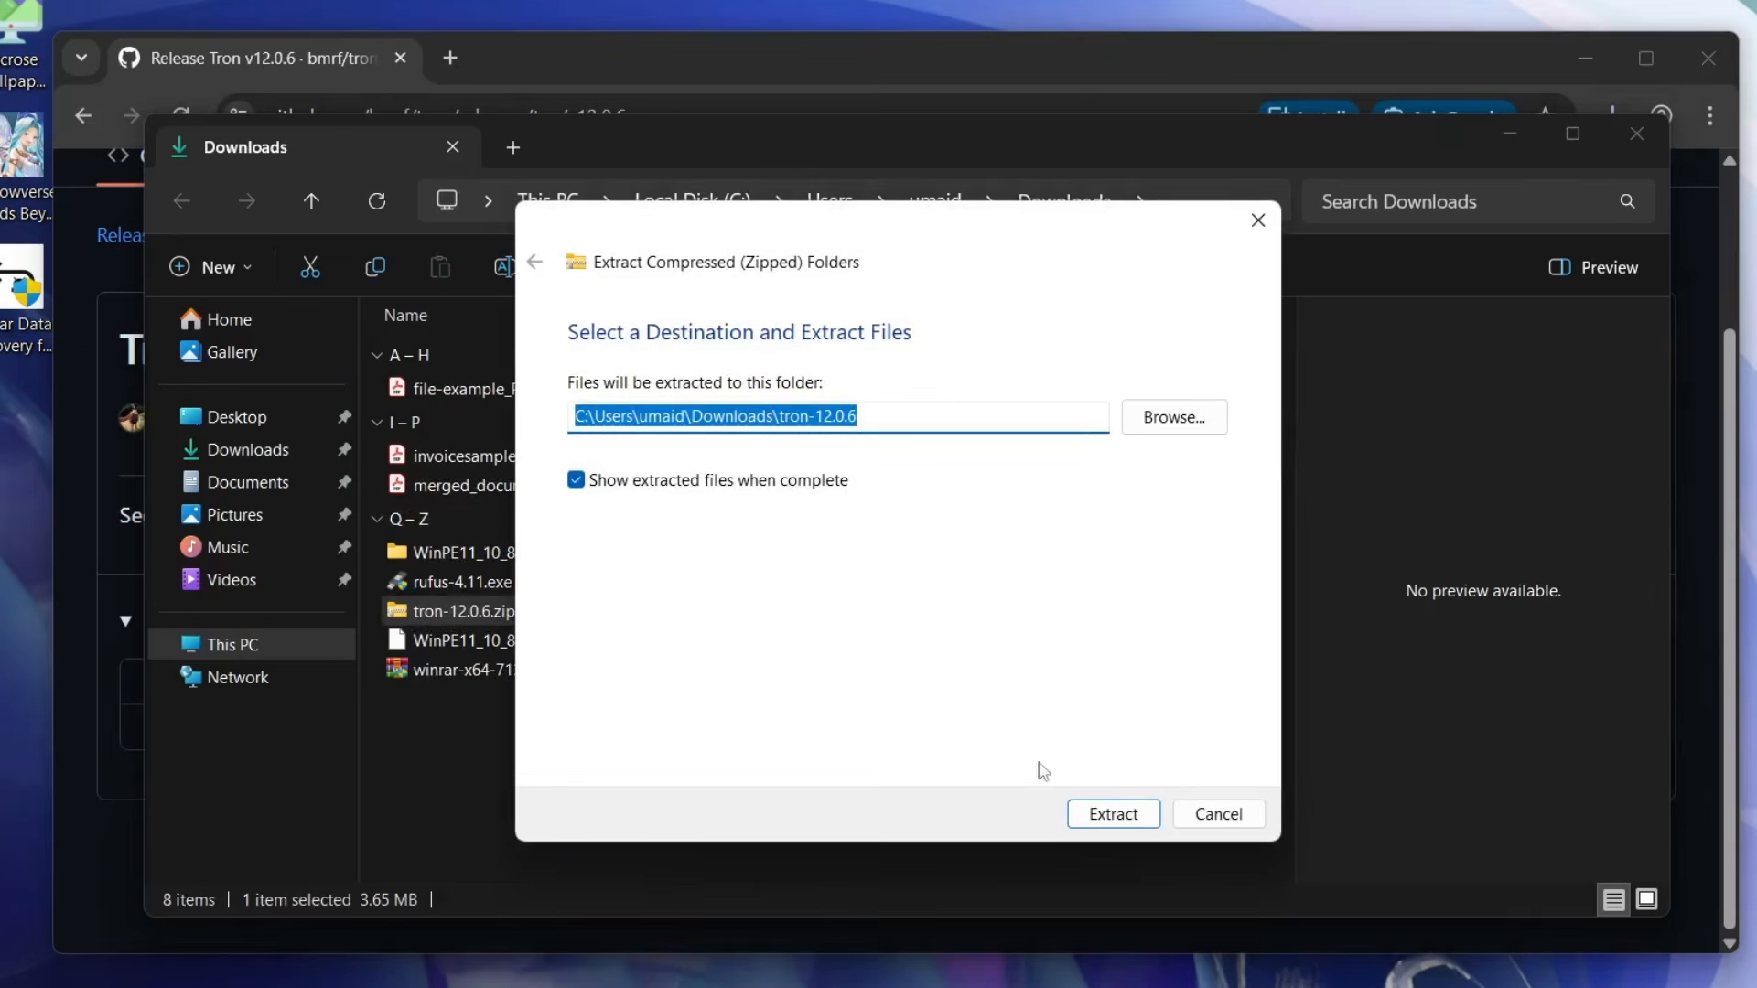
left_click(1124, 817)
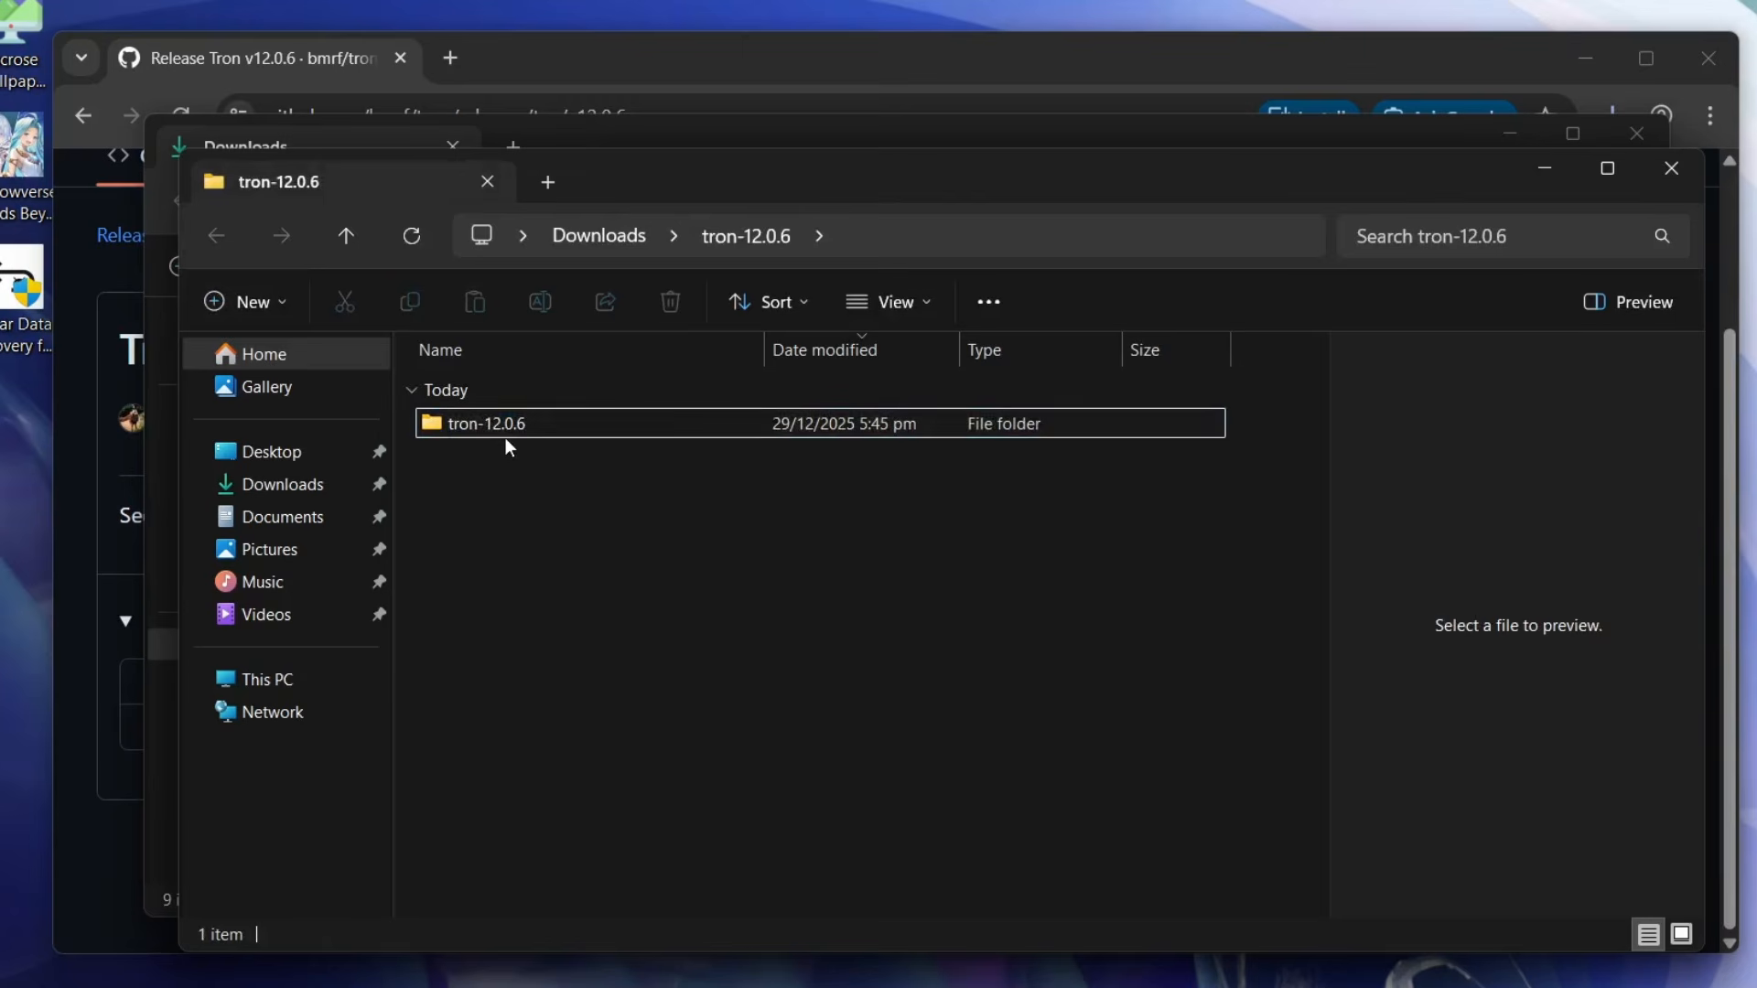
- Run tron.bat from the extracted tron-12.0.6 folder as administrator, allow it to start, and move its console window toward the screen's centre
double_click(506, 432)
left_click(503, 565)
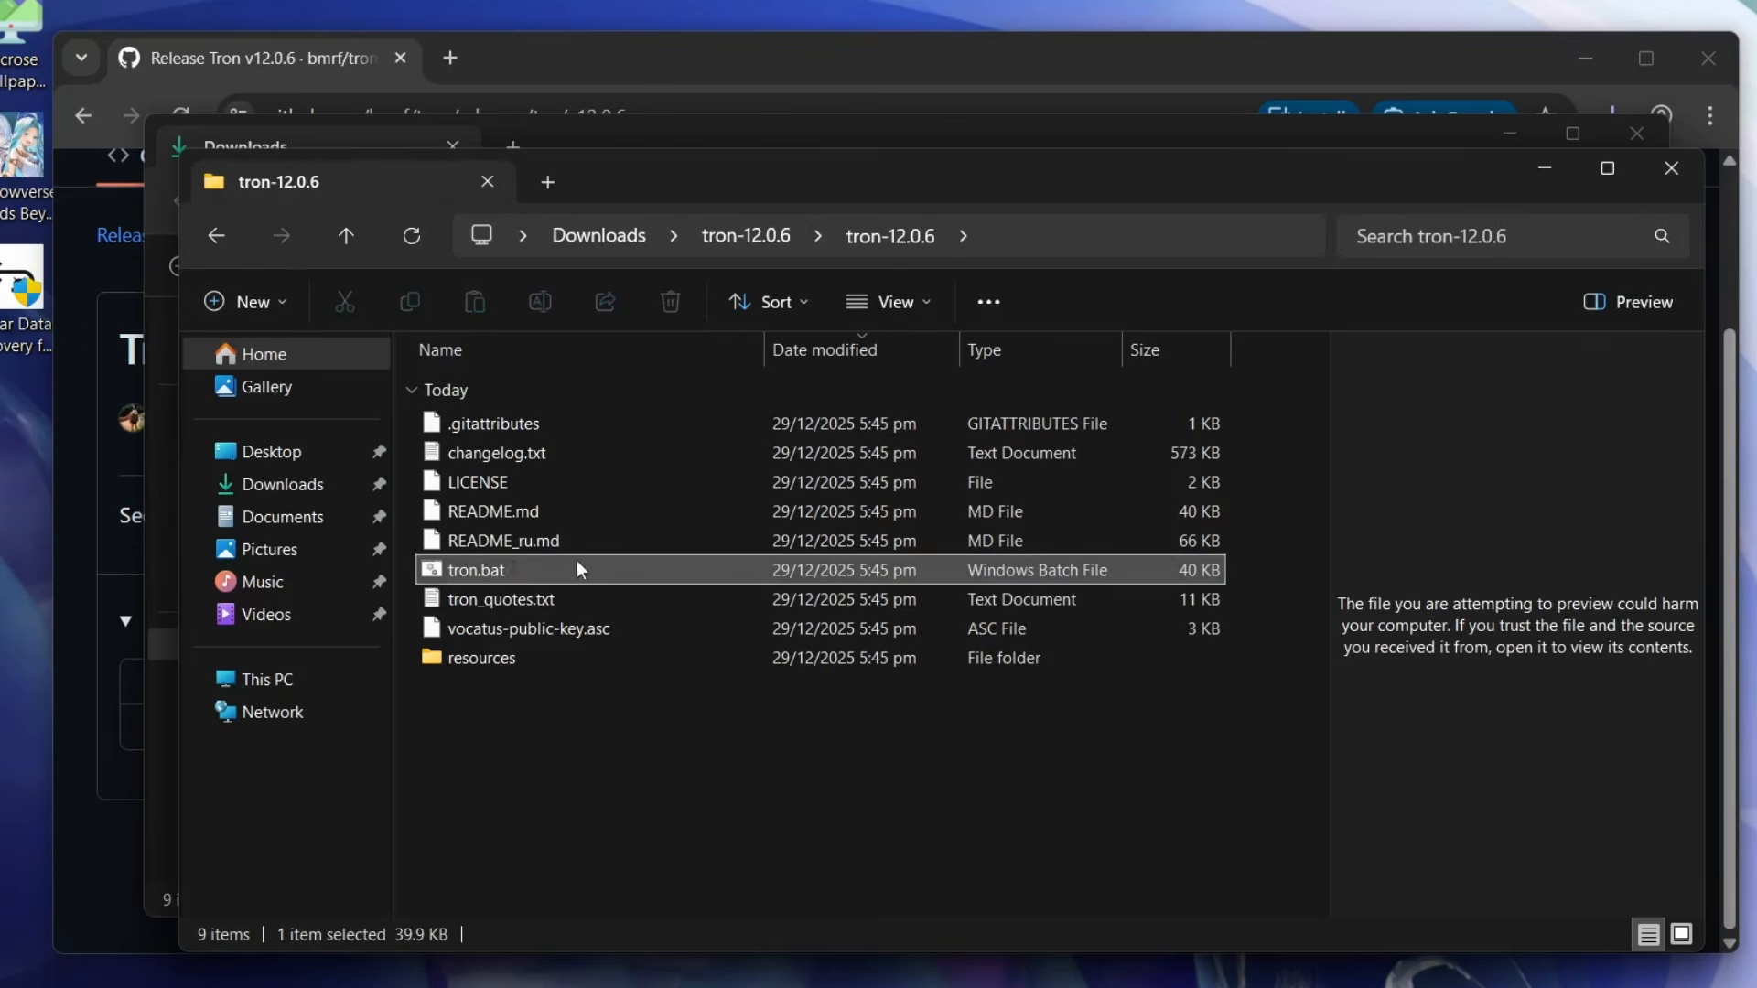
right_click(510, 570)
left_click(621, 604)
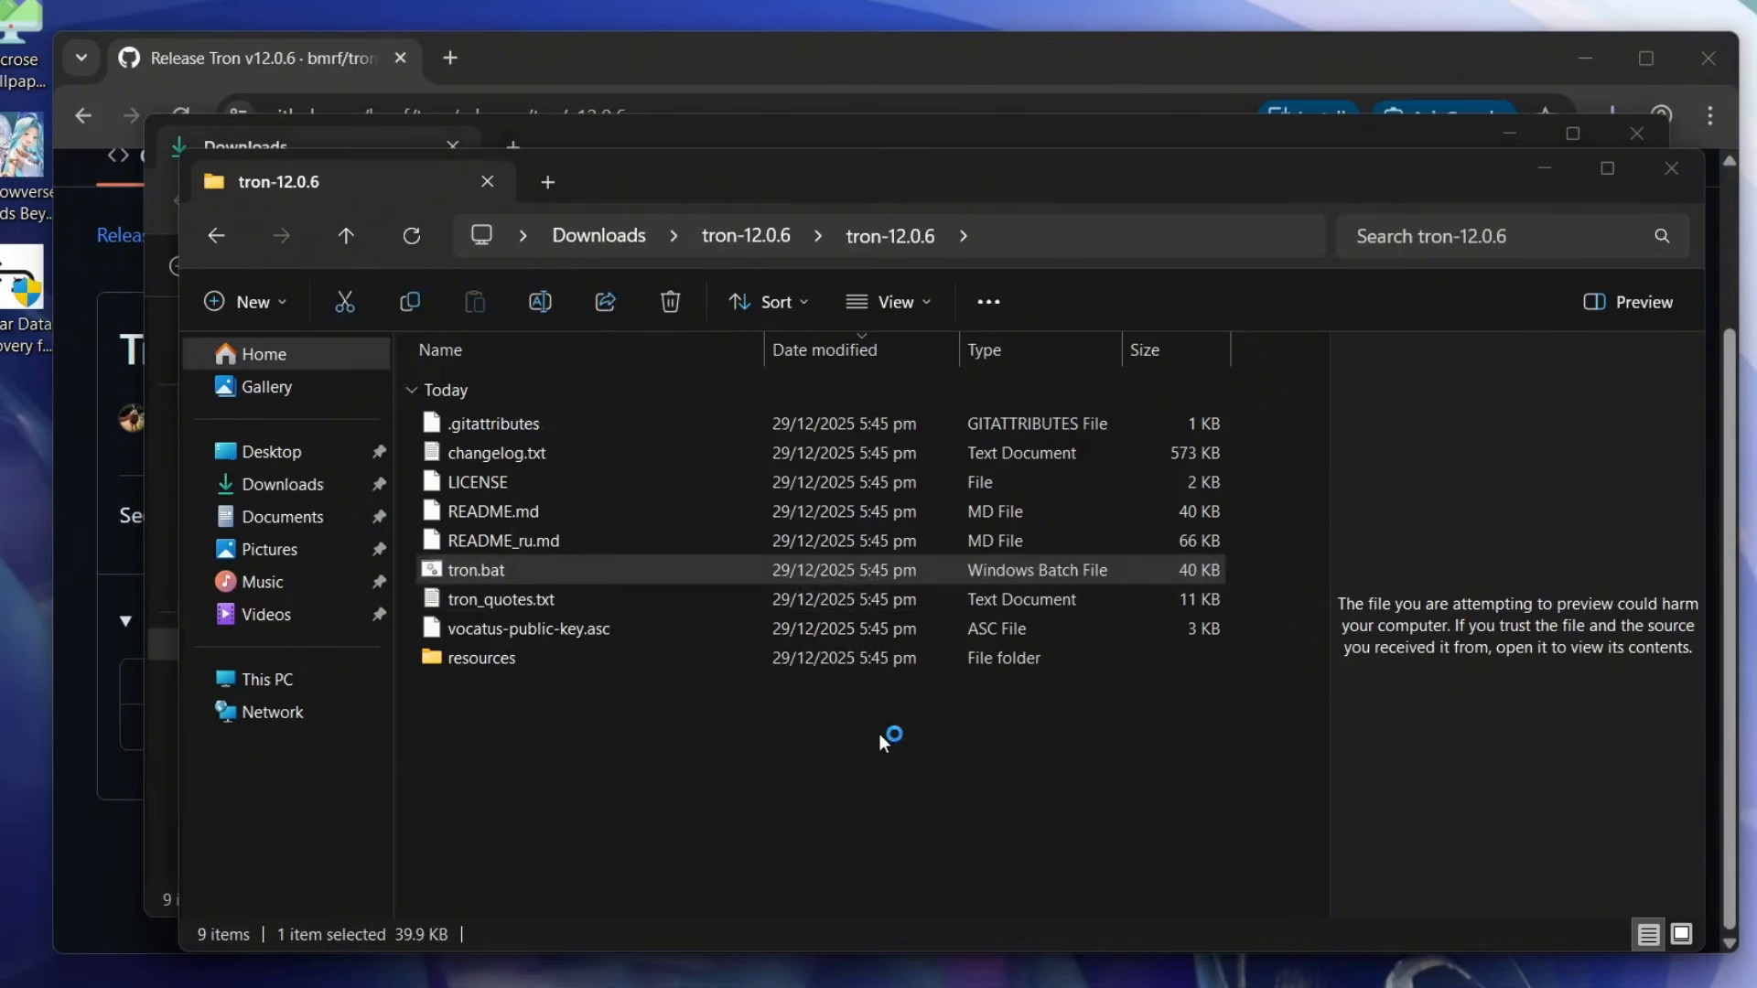
left_click(980, 571)
left_click(766, 743)
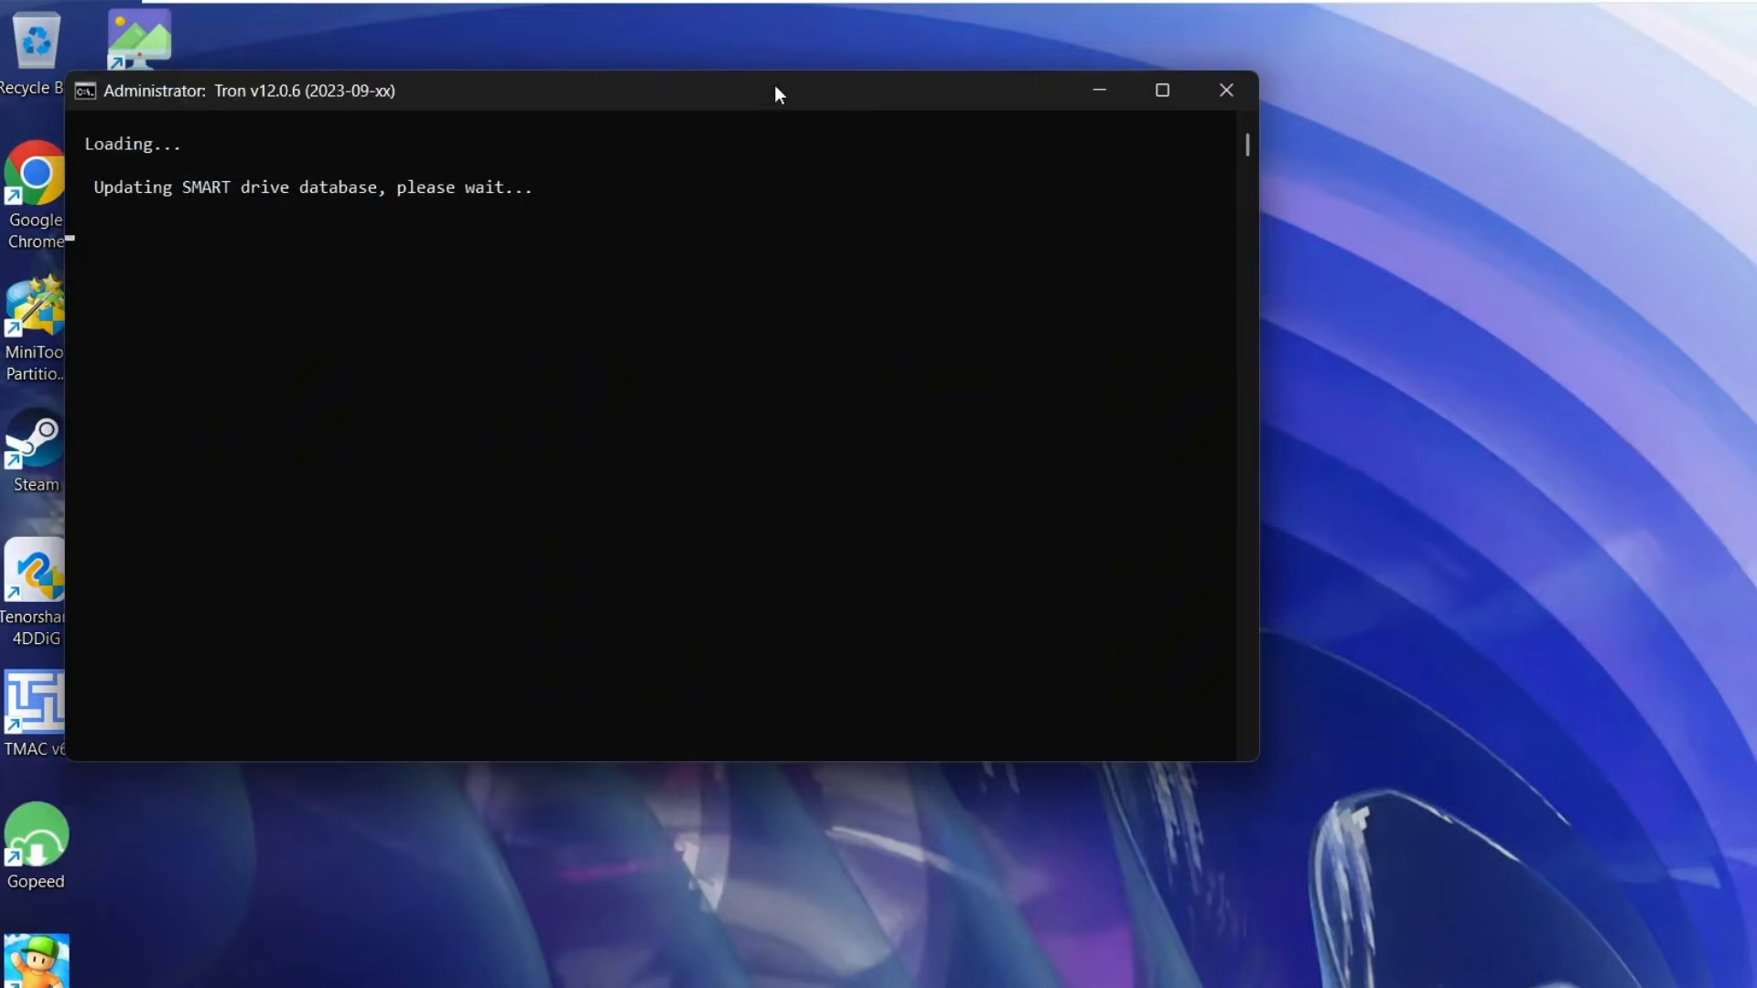
left_click_drag(774, 85, 1088, 178)
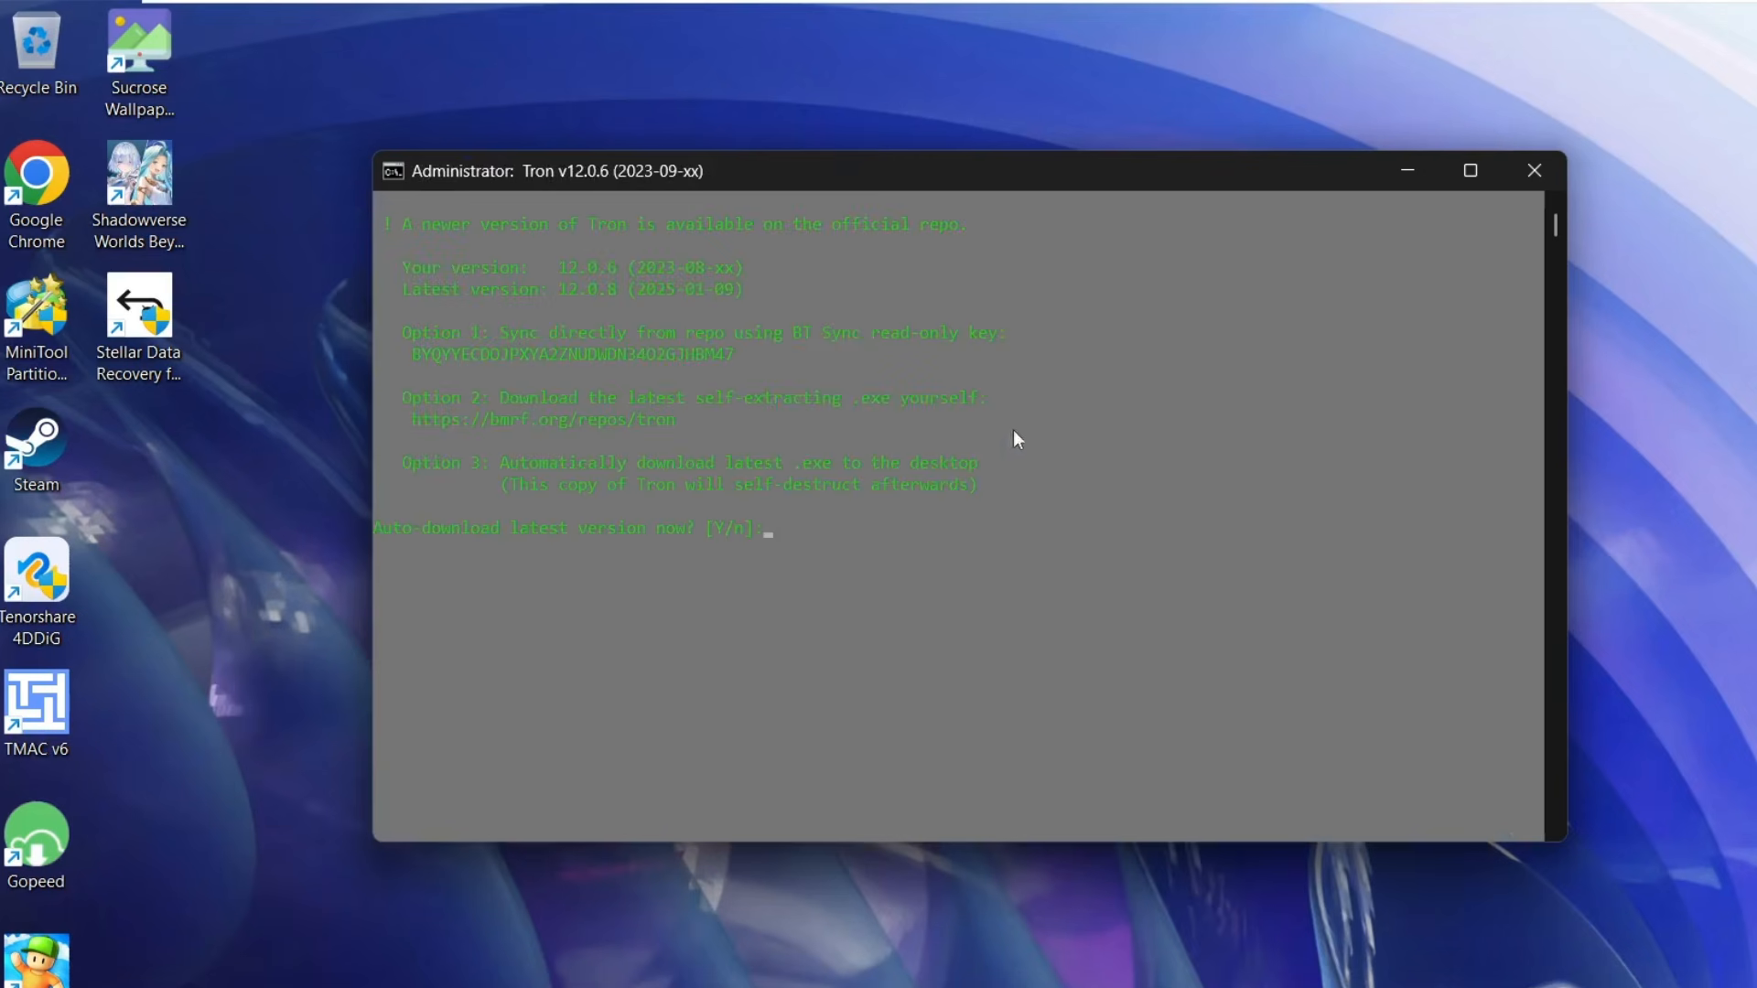
- Answer Y to Tron's question about automatically downloading the latest version
left_click(847, 549)
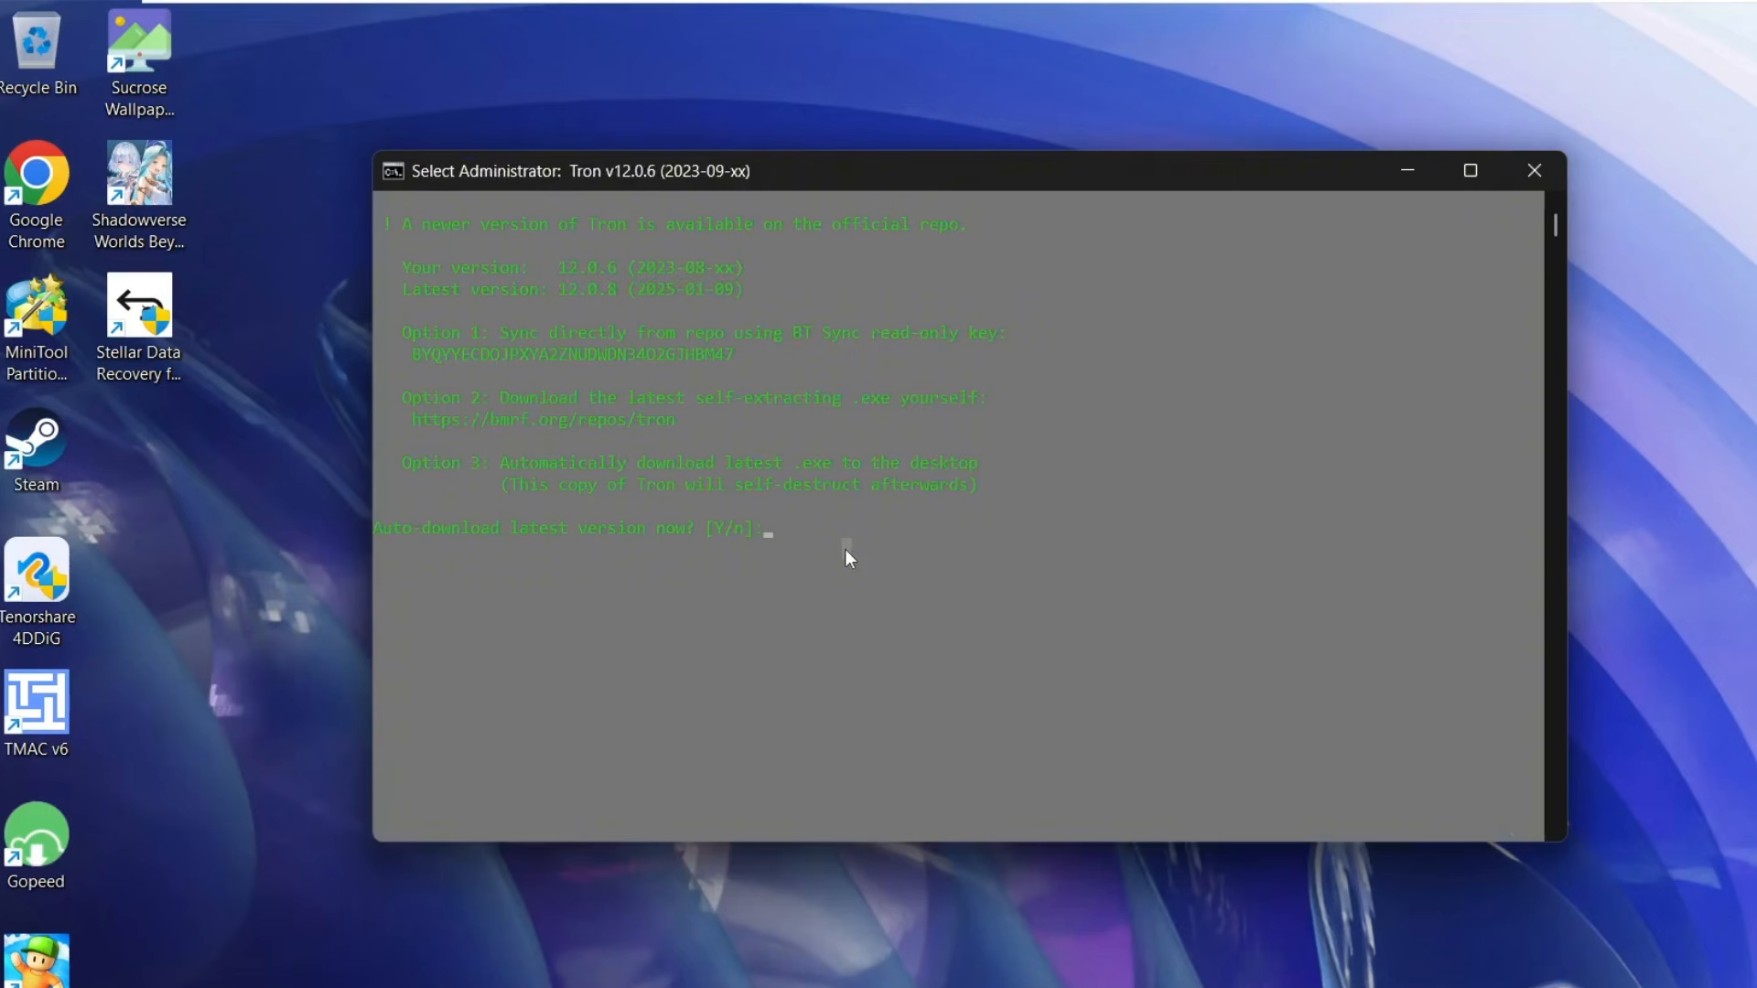
type("Y")
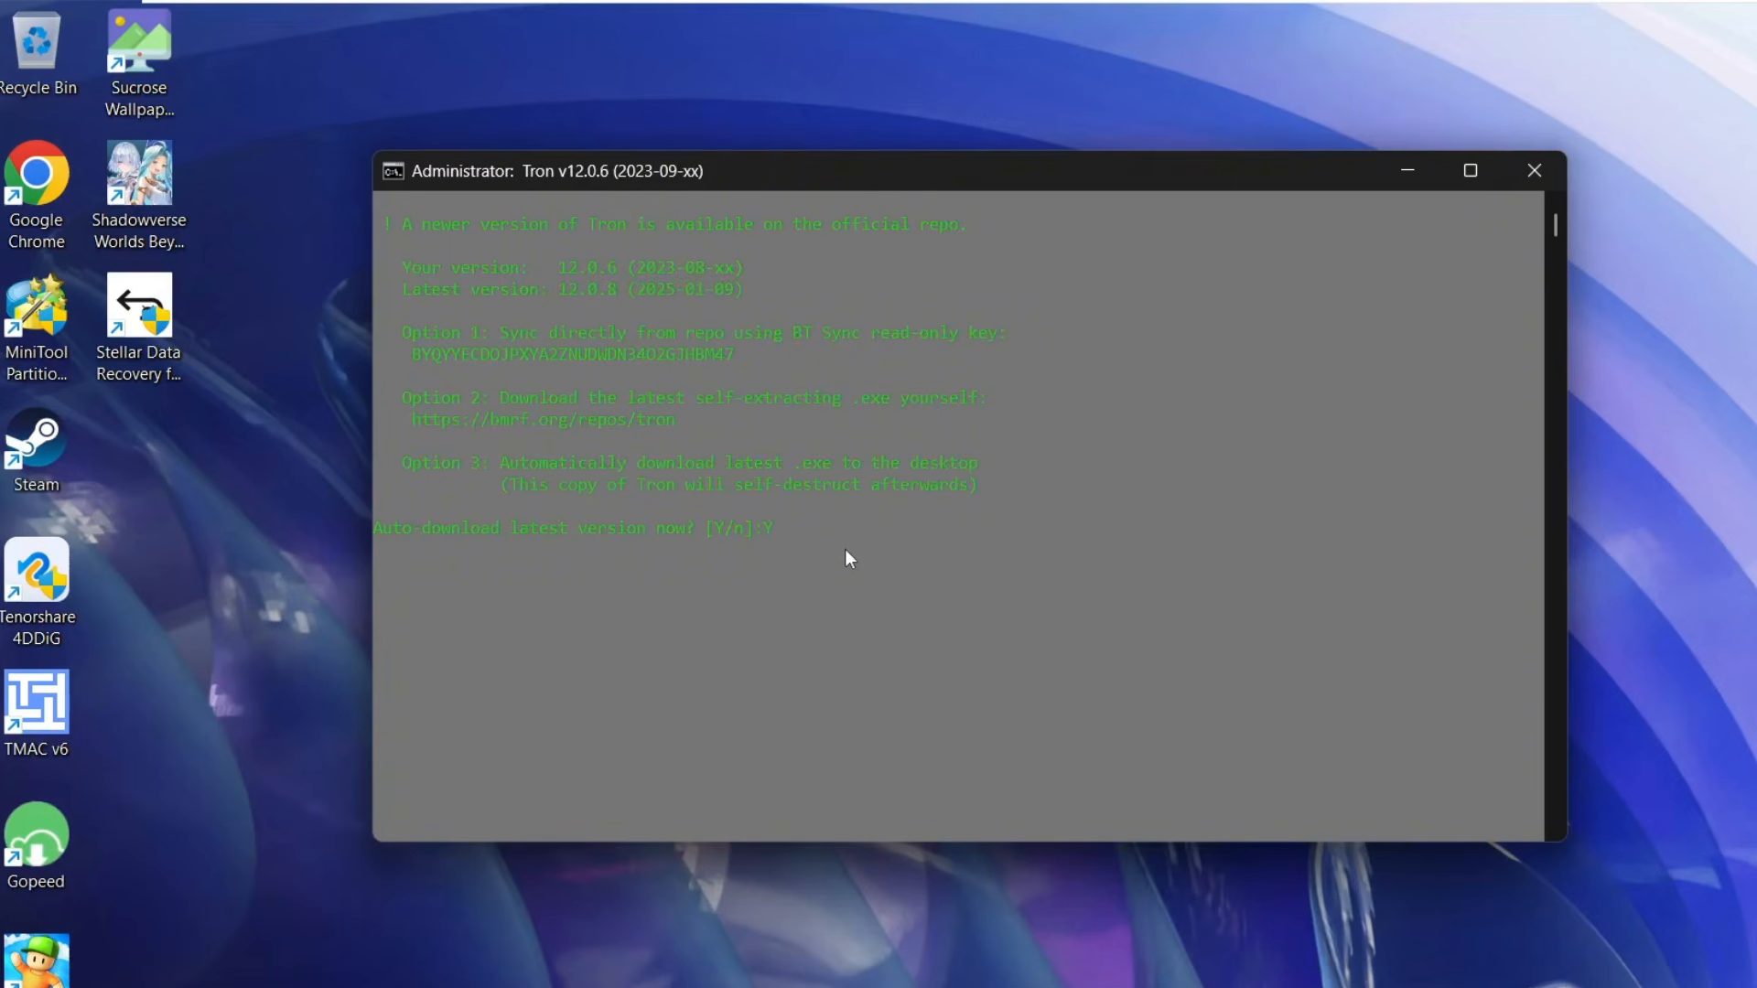
key("Return")
key("Return")
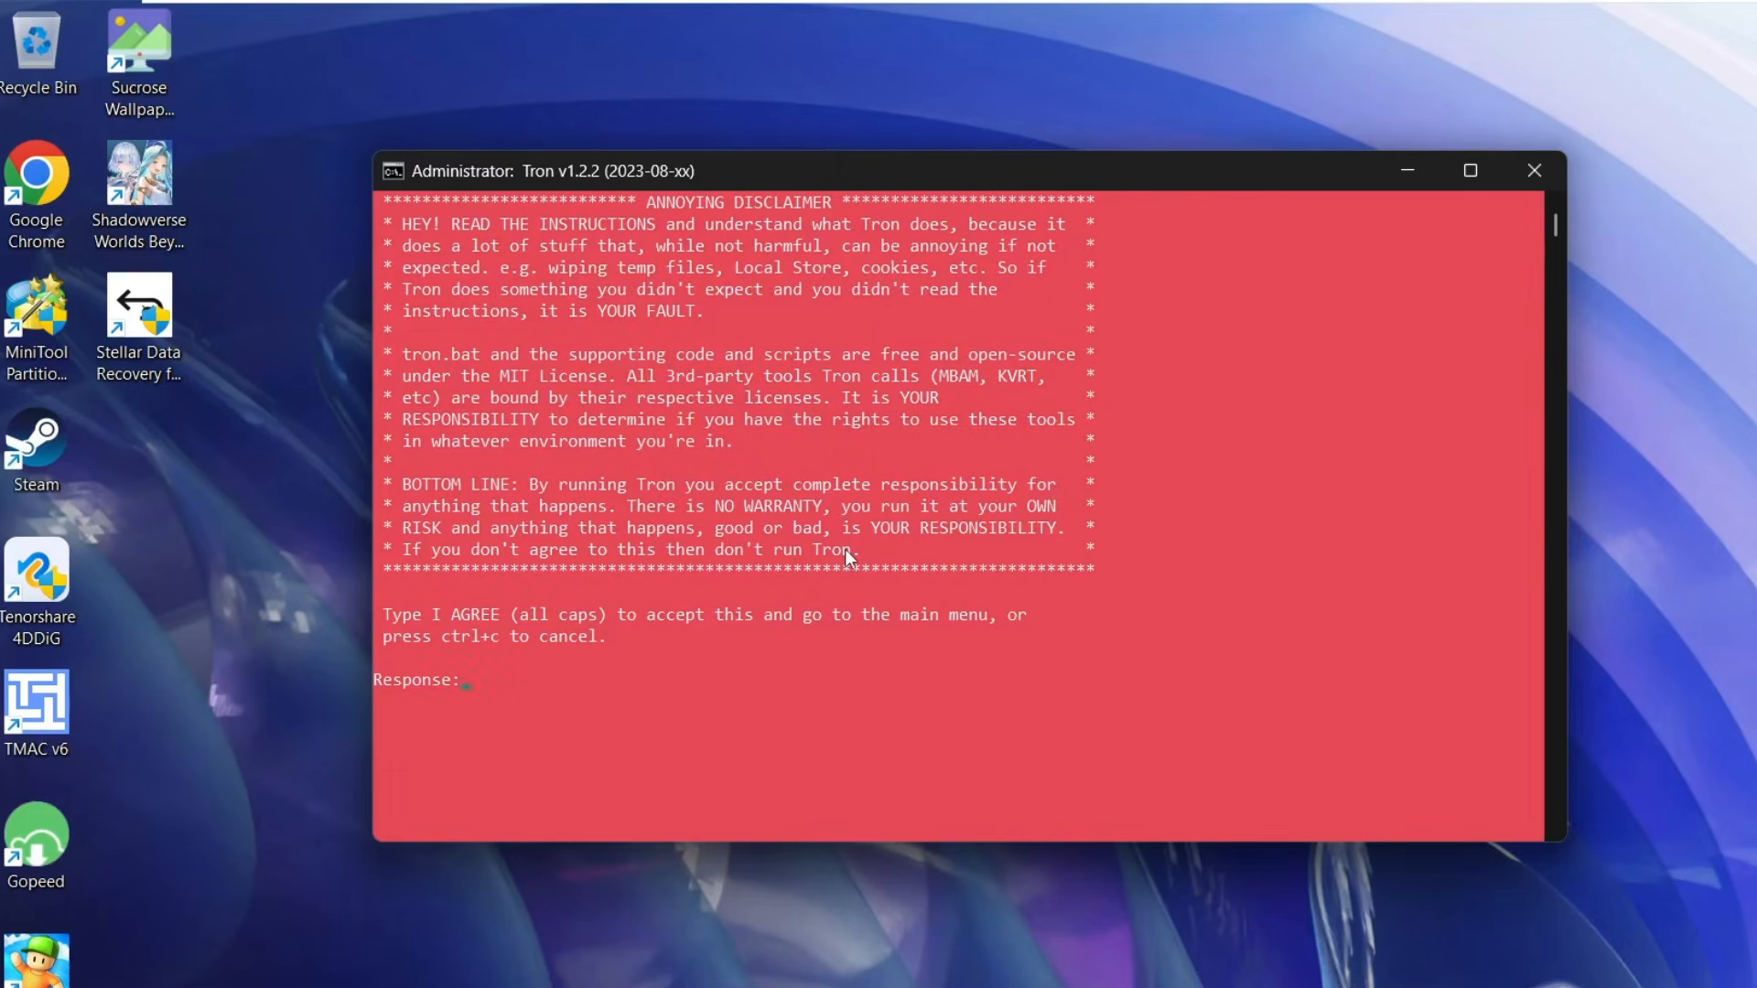
- Accept Tron's disclaimer with I AGREE and start the cleanup run
type("AGREE")
key("Return")
key("Return")
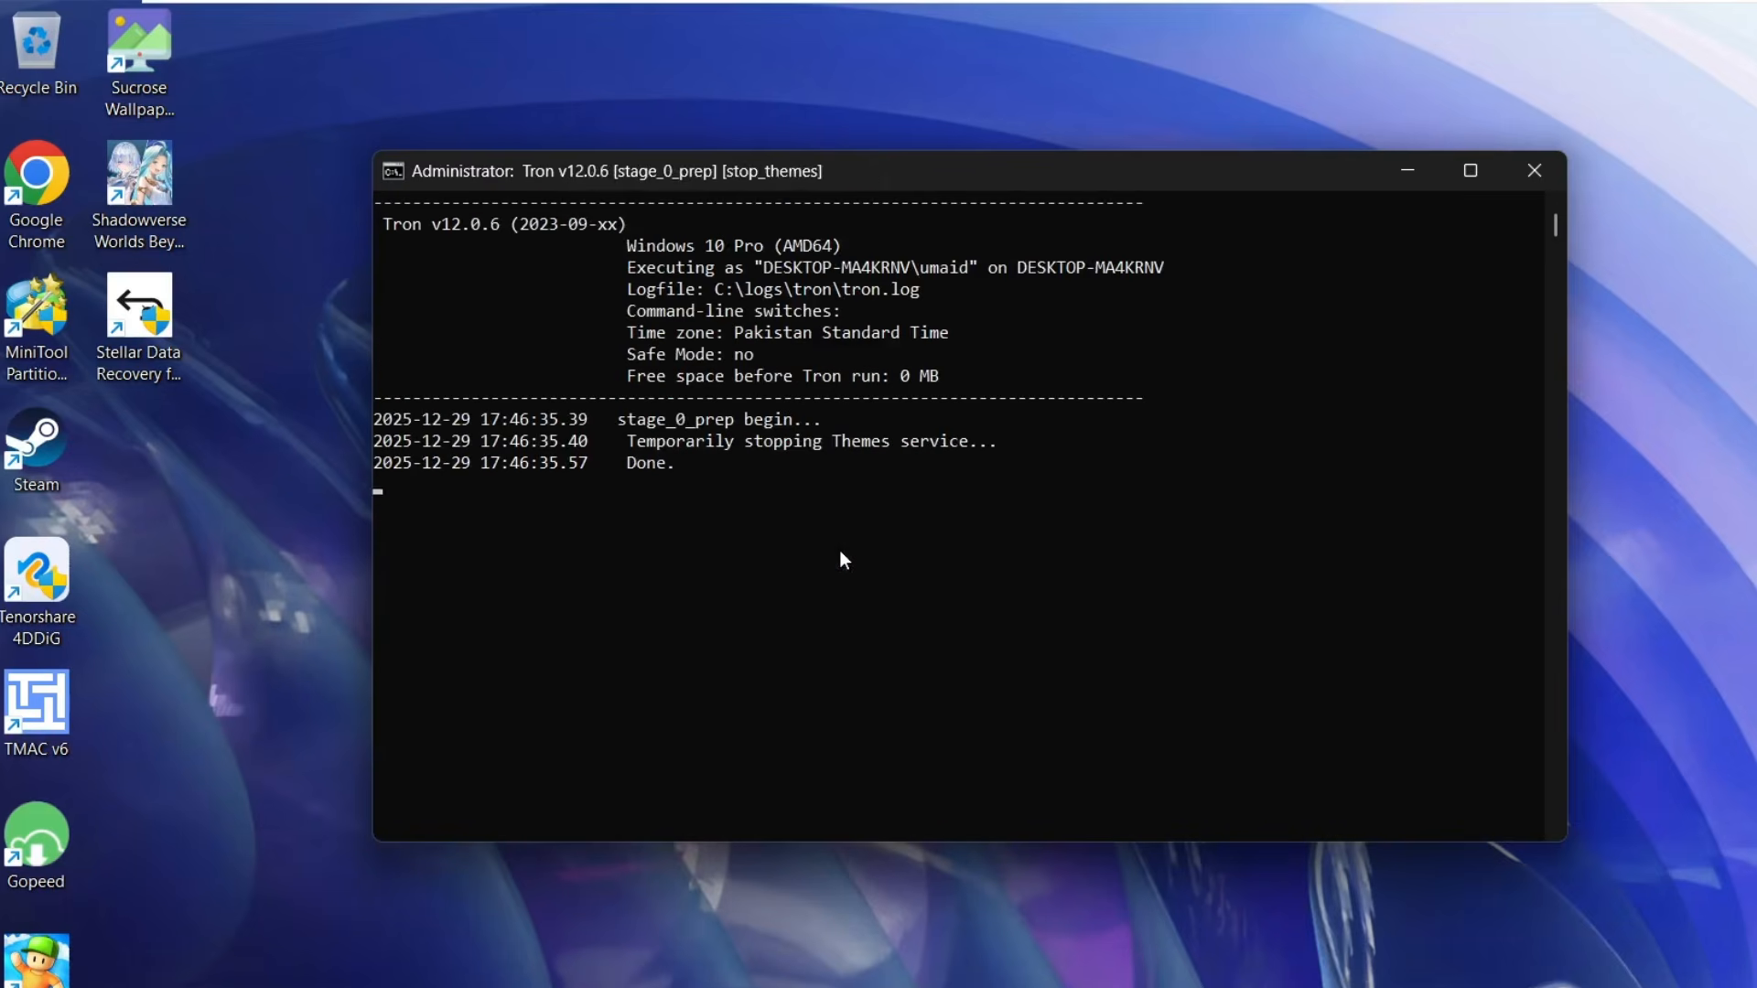